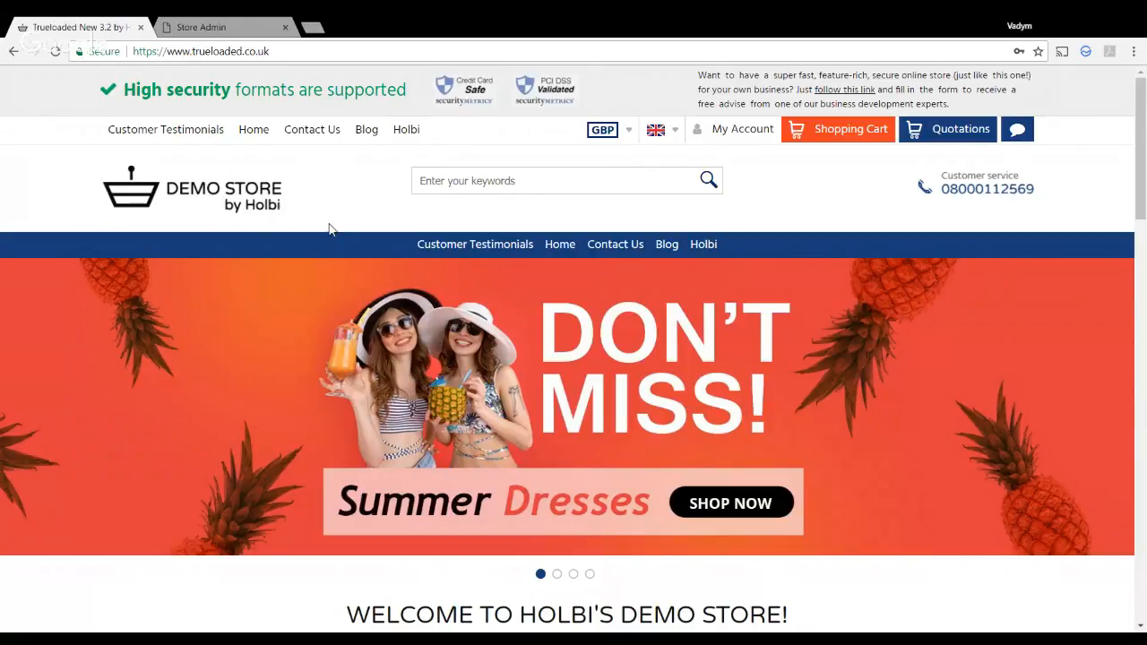
# Switch to the store admin and open the list of CMS pages.
pyautogui.click(215, 28)
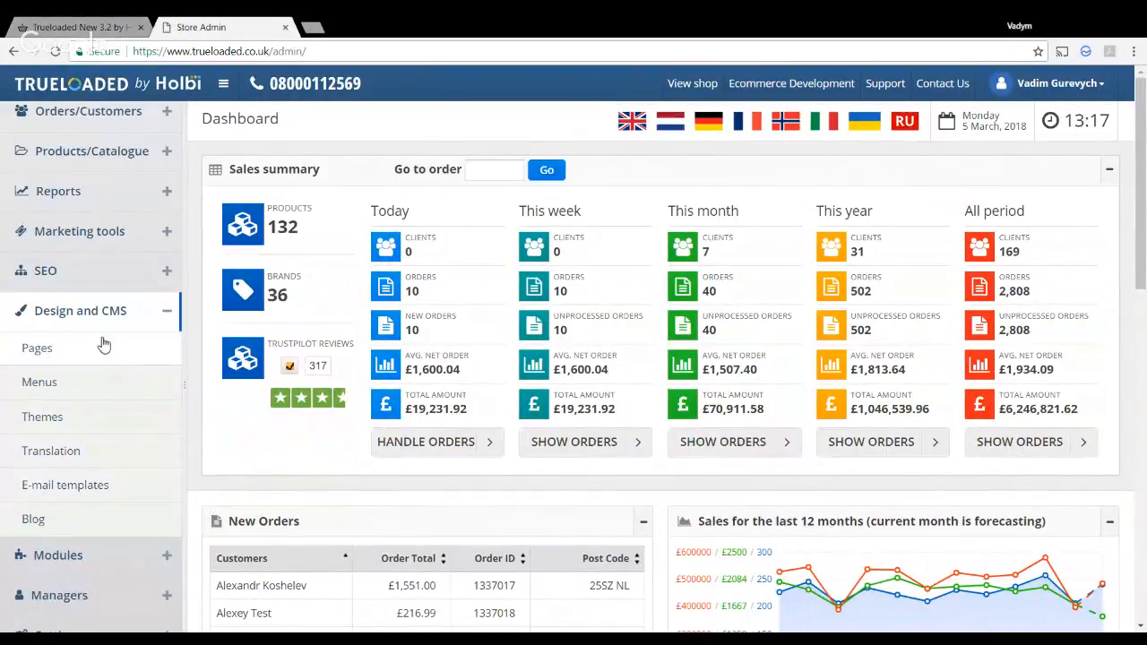
pyautogui.click(77, 356)
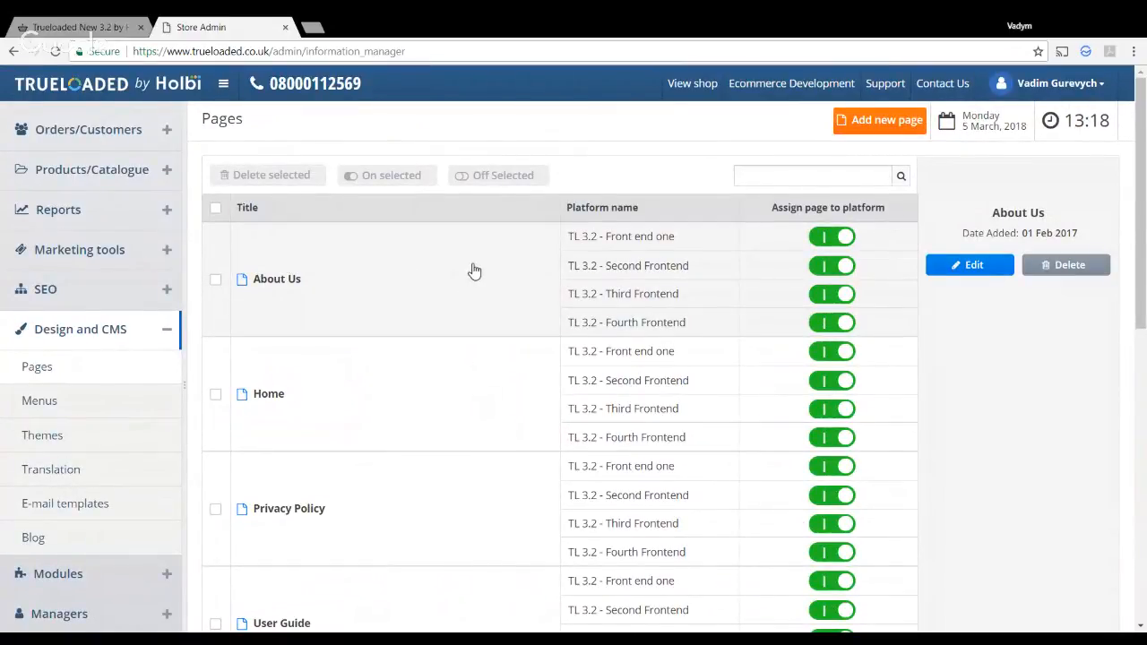
pyautogui.scroll(-2, 474, 271)
pyautogui.scroll(2, 474, 270)
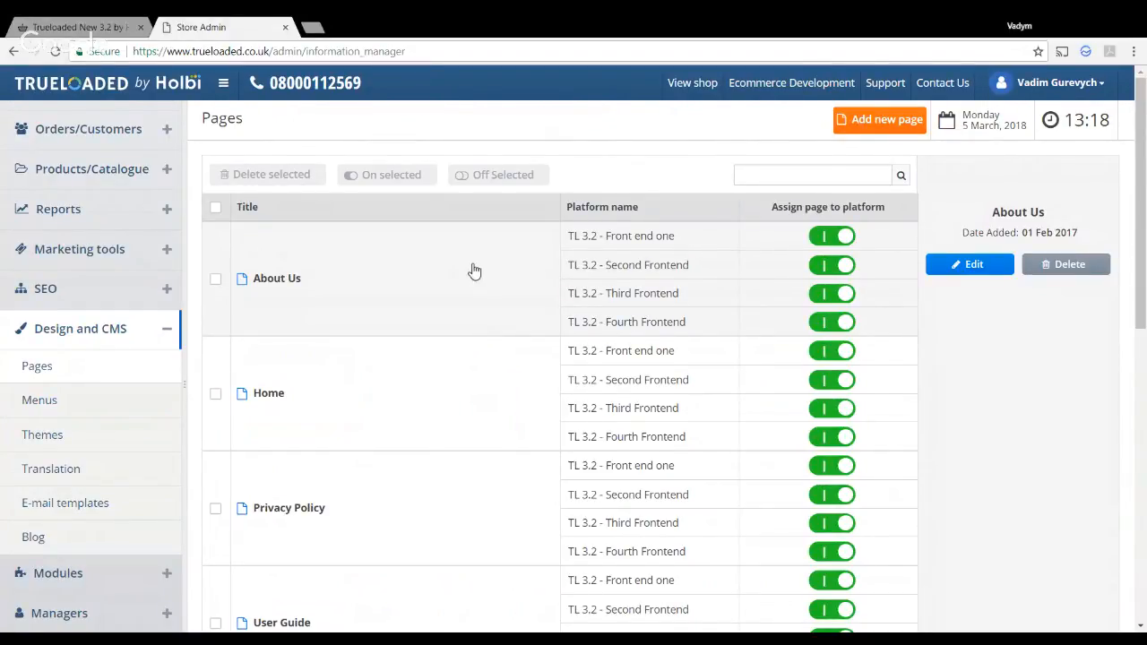
# Unassign the Privacy Policy page from the TL 3.2 - Second Frontend platform.
pyautogui.scroll(-3, 474, 270)
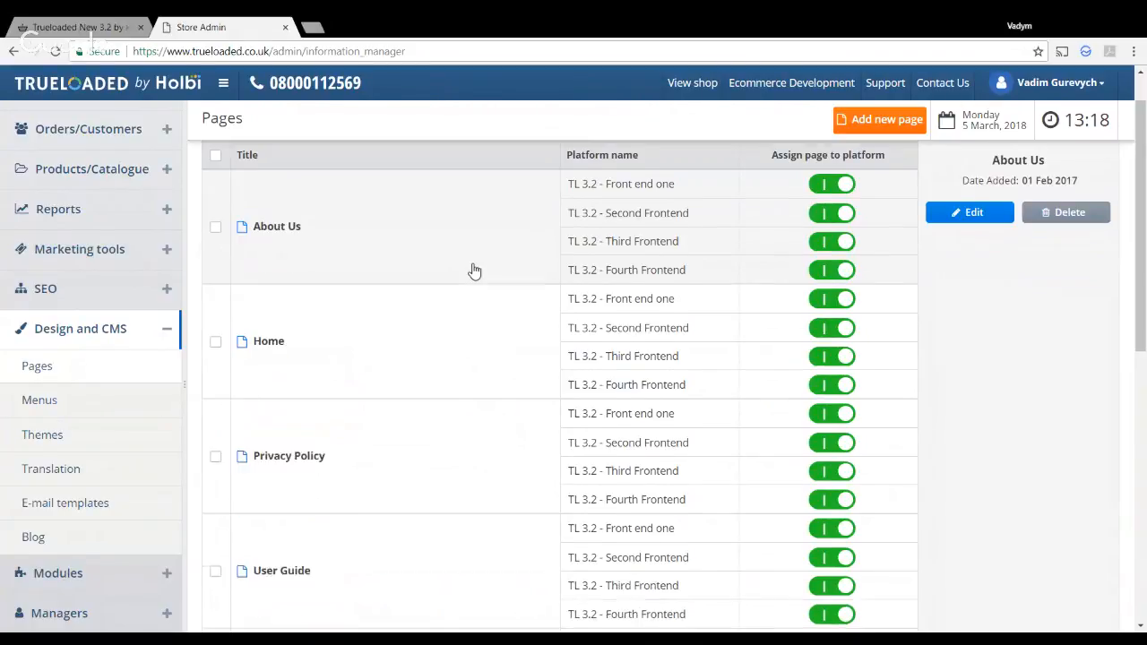
pyautogui.click(430, 376)
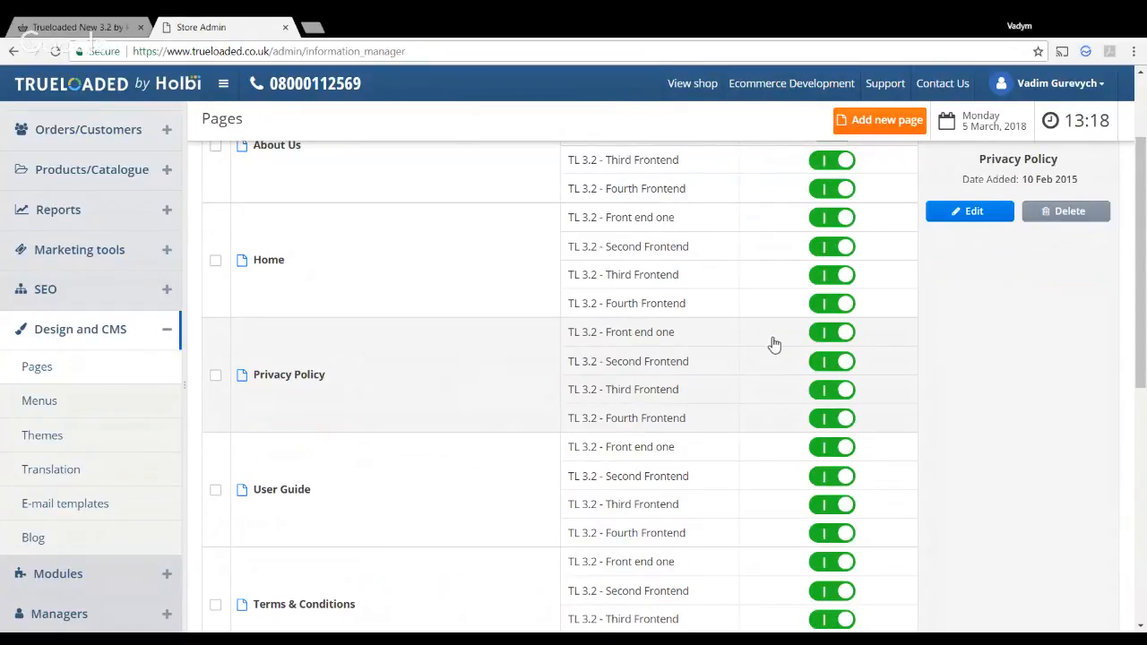
pyautogui.click(832, 363)
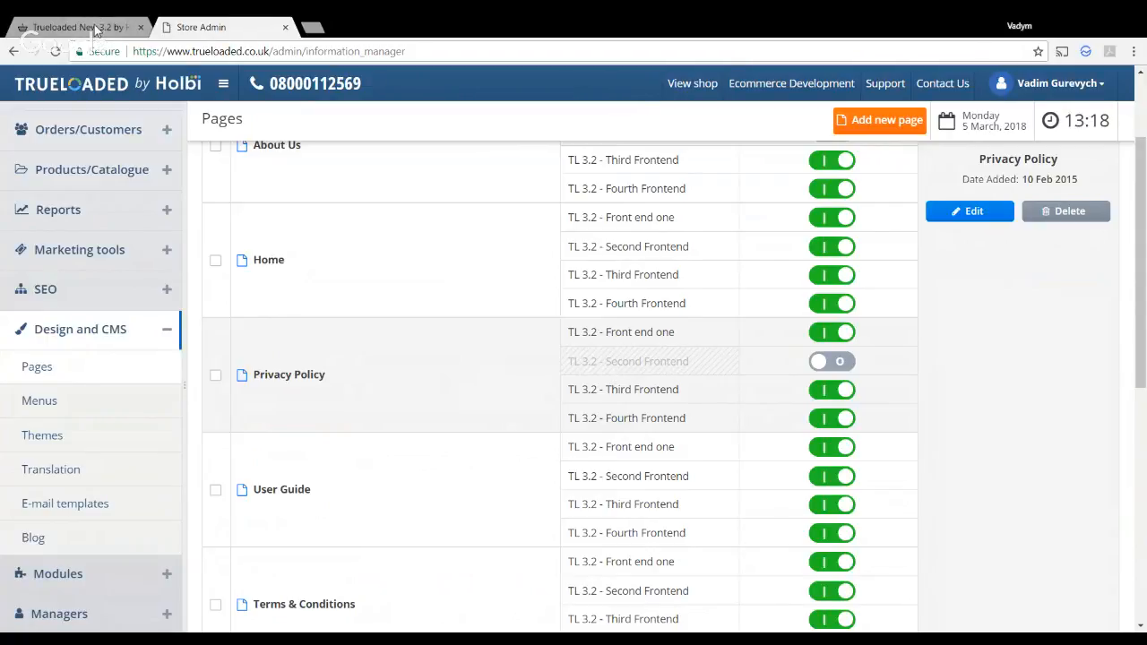
# Open the Privacy Policy page on the demo storefront and read through its text.
pyautogui.click(95, 31)
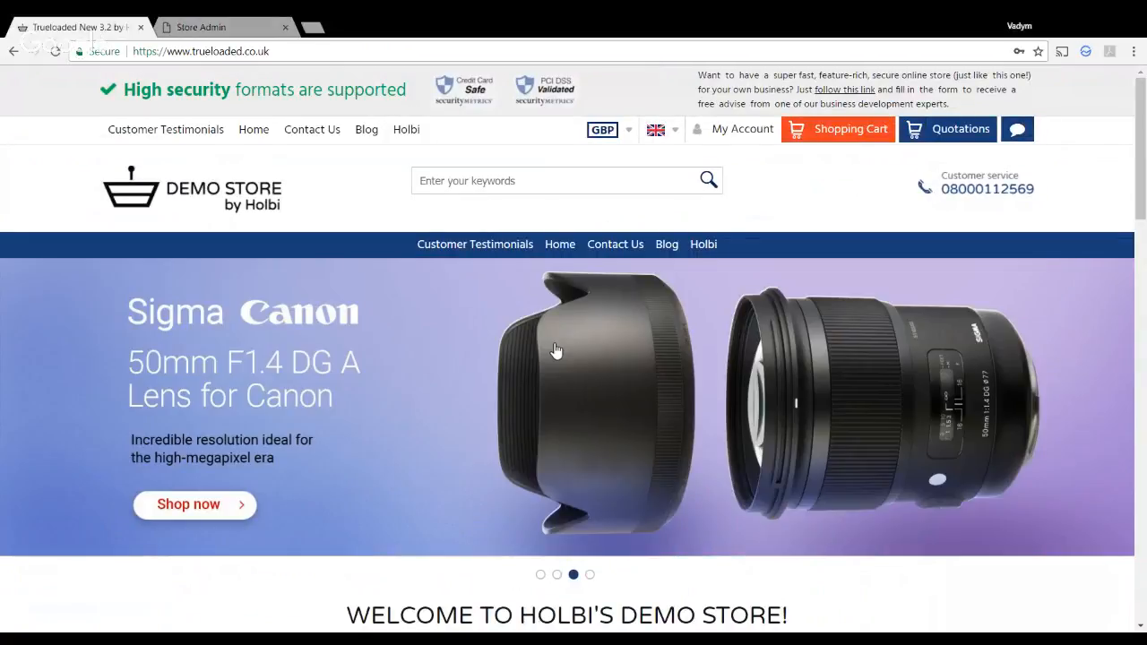
pyautogui.scroll(-15, 555, 349)
pyautogui.click(609, 348)
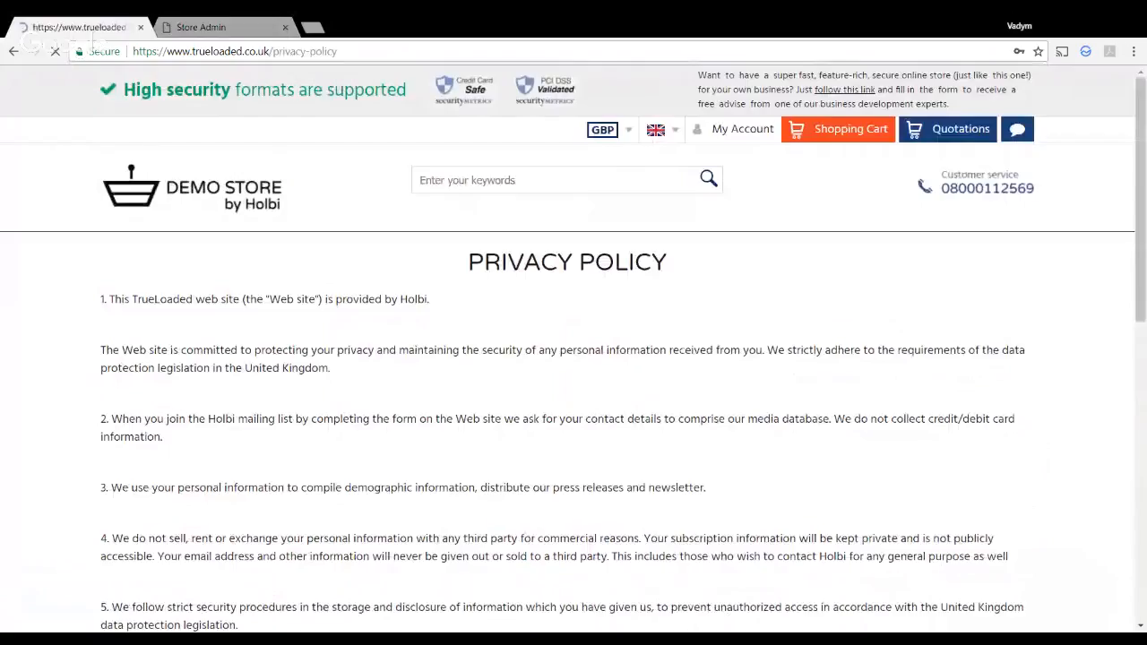
pyautogui.scroll(-3, 551, 403)
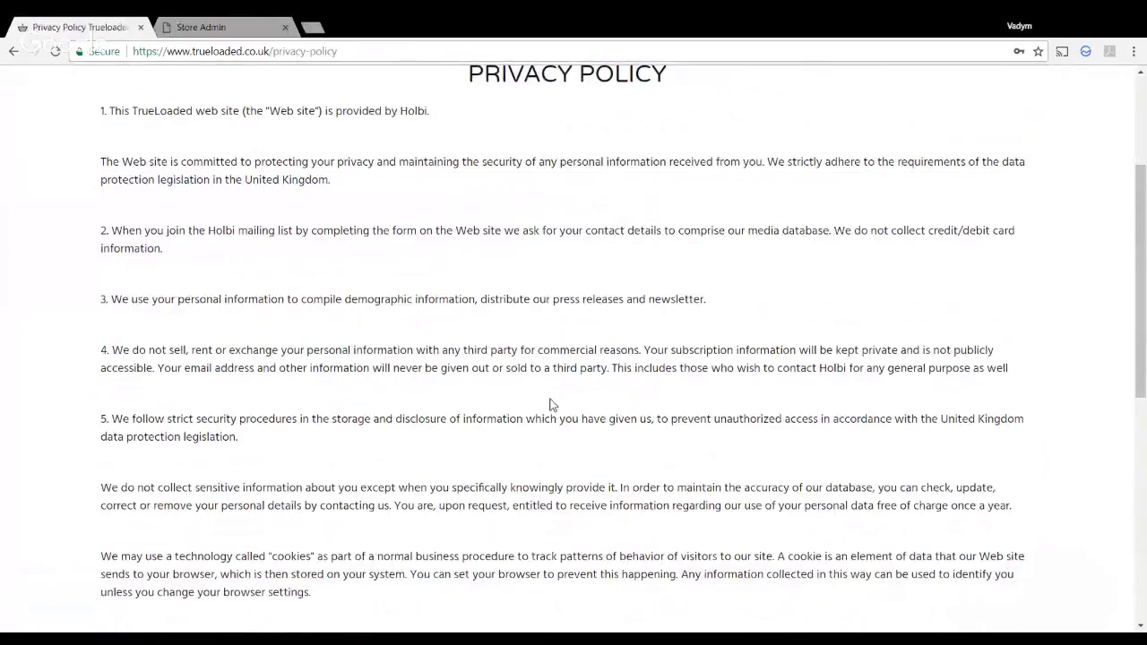
pyautogui.scroll(-5, 551, 404)
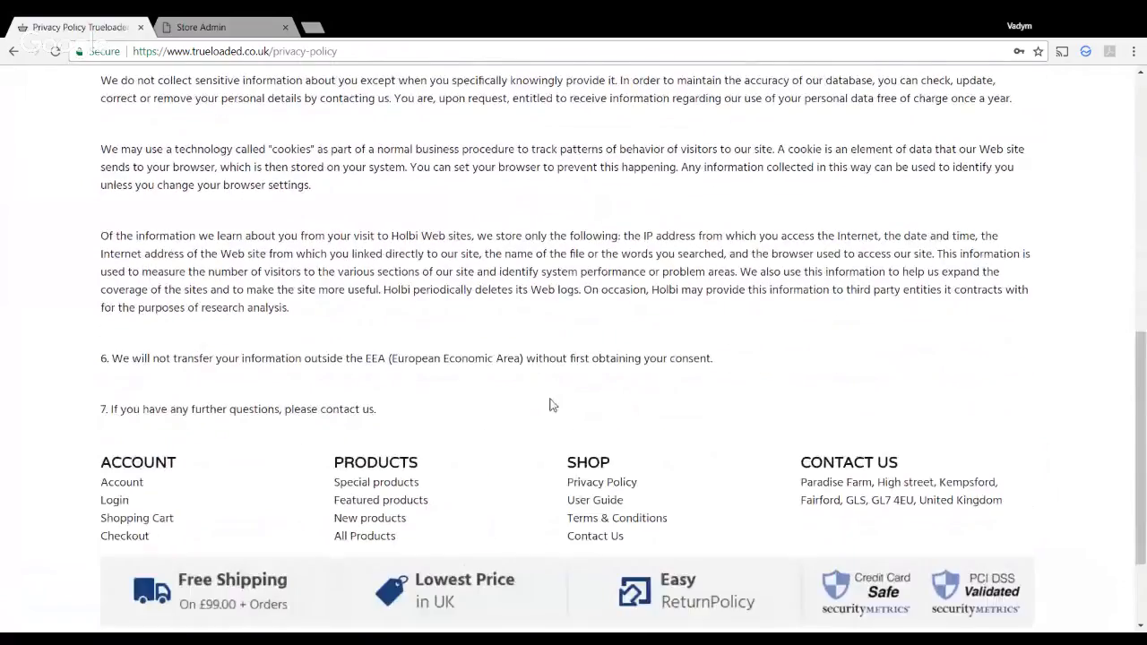
pyautogui.scroll(2, 551, 404)
pyautogui.scroll(1, 551, 403)
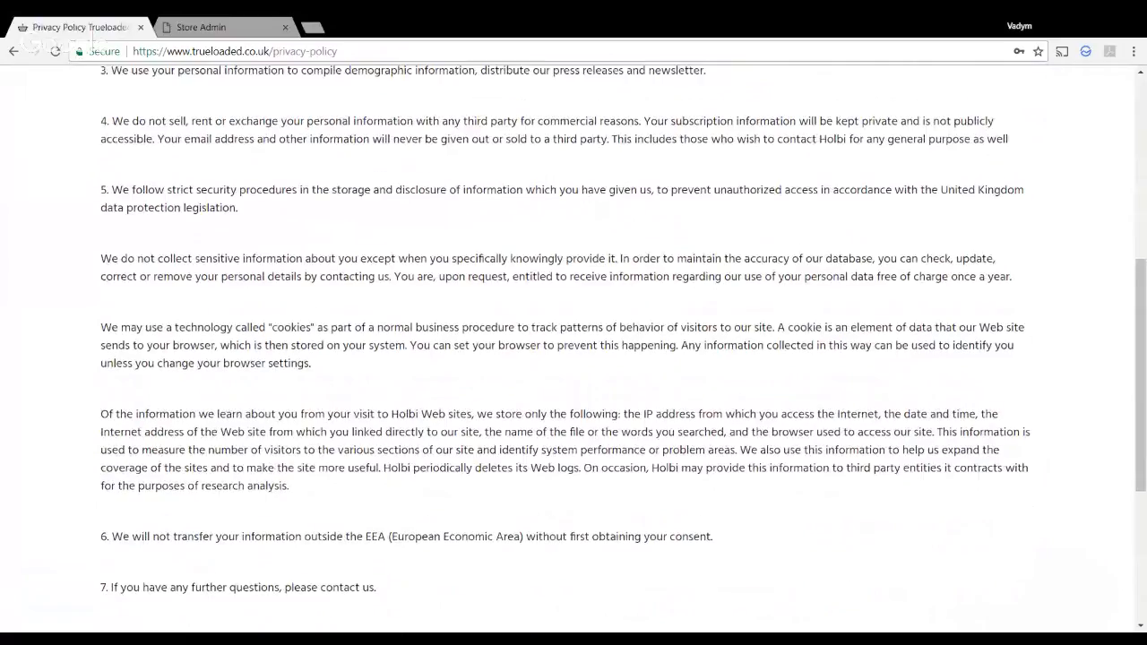
pyautogui.scroll(1, 550, 402)
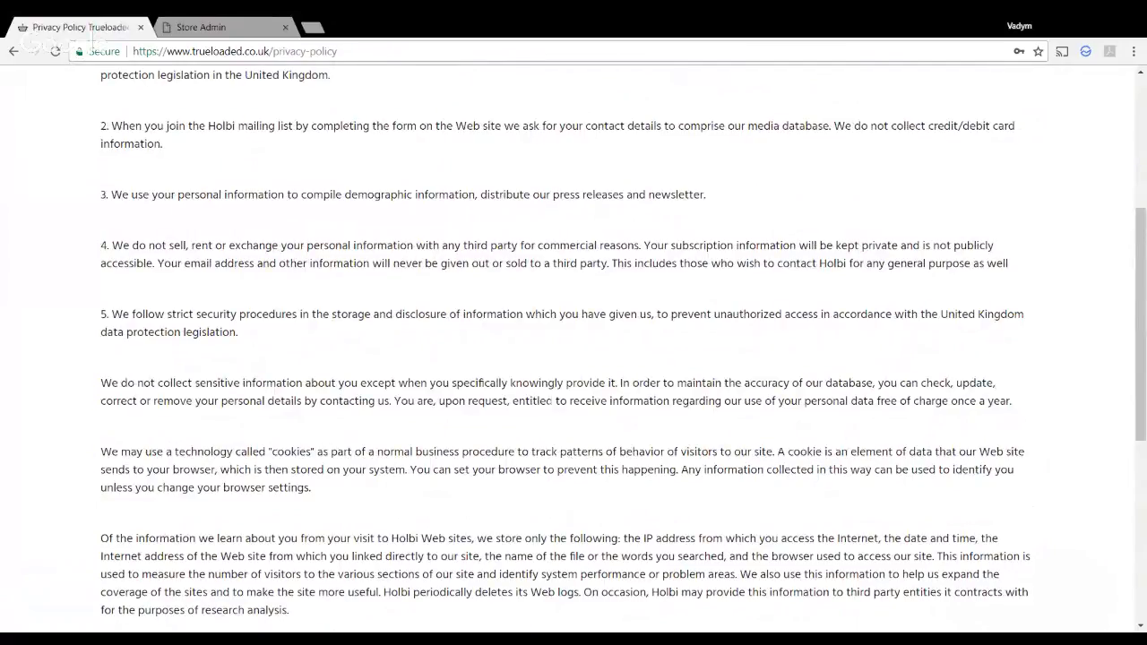
# Return to the store admin, open the Privacy Policy page for editing and show its platform assignments.
pyautogui.click(222, 28)
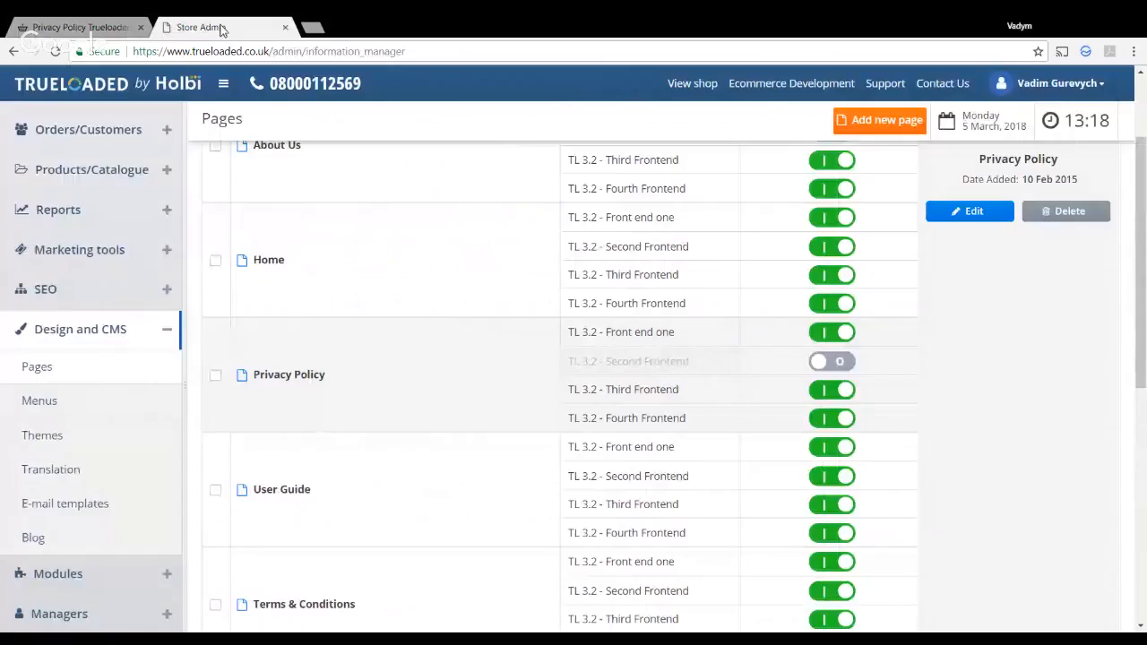
pyautogui.click(957, 212)
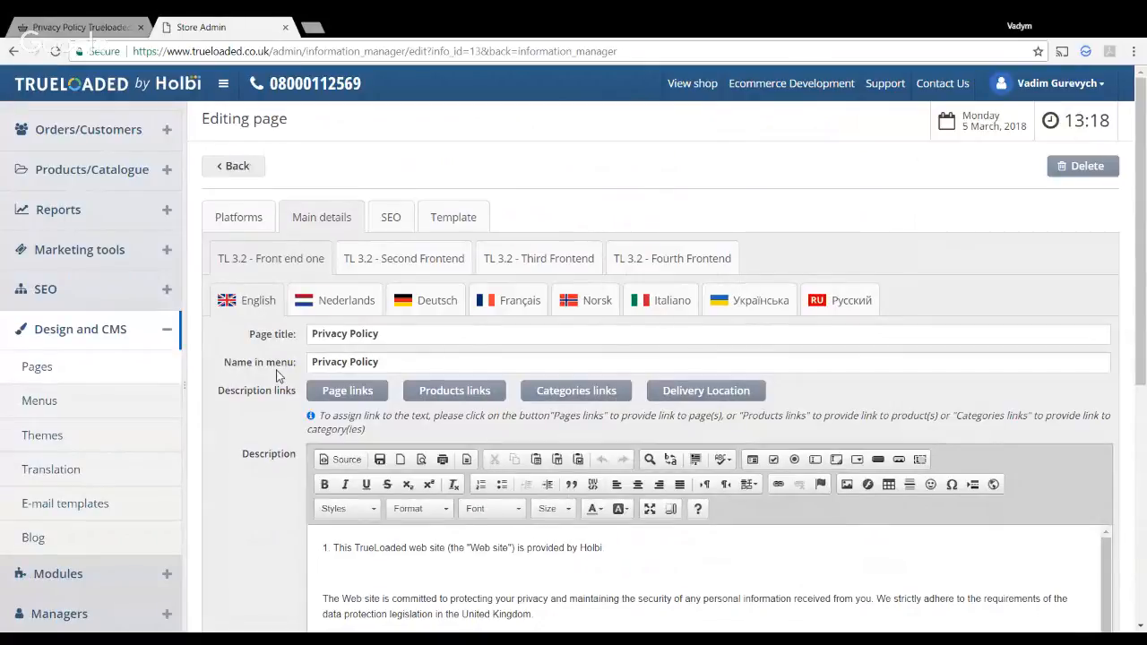
pyautogui.click(247, 221)
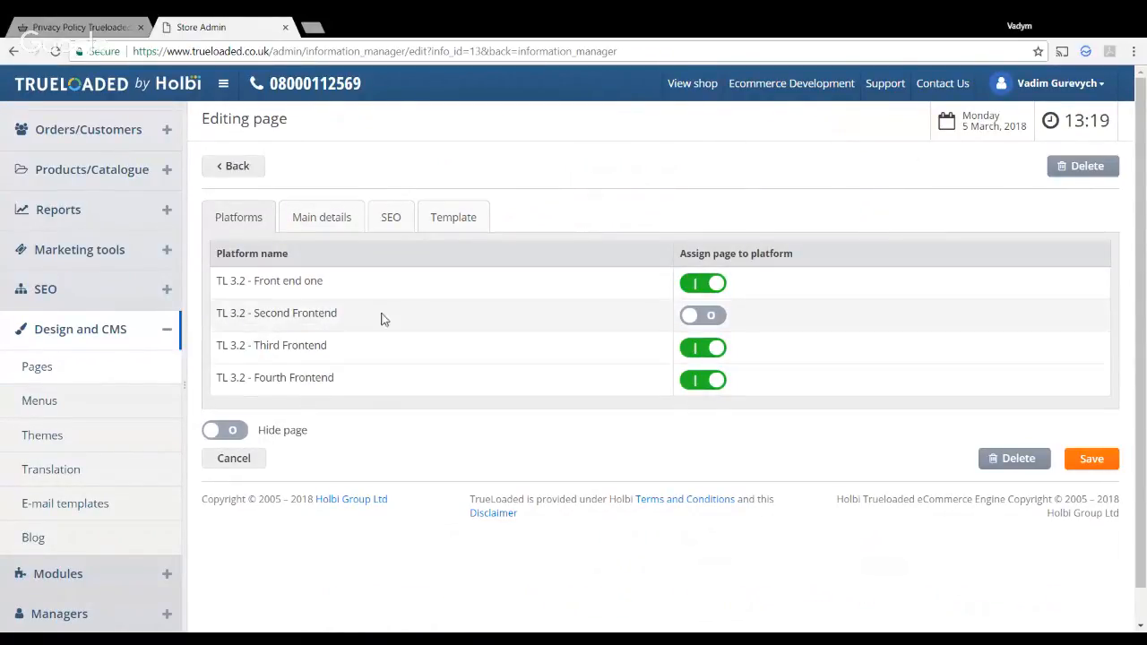
# Review the Privacy Policy page's main details across the four frontends, ending on TL 3.2 - Front end one.
pyautogui.click(322, 222)
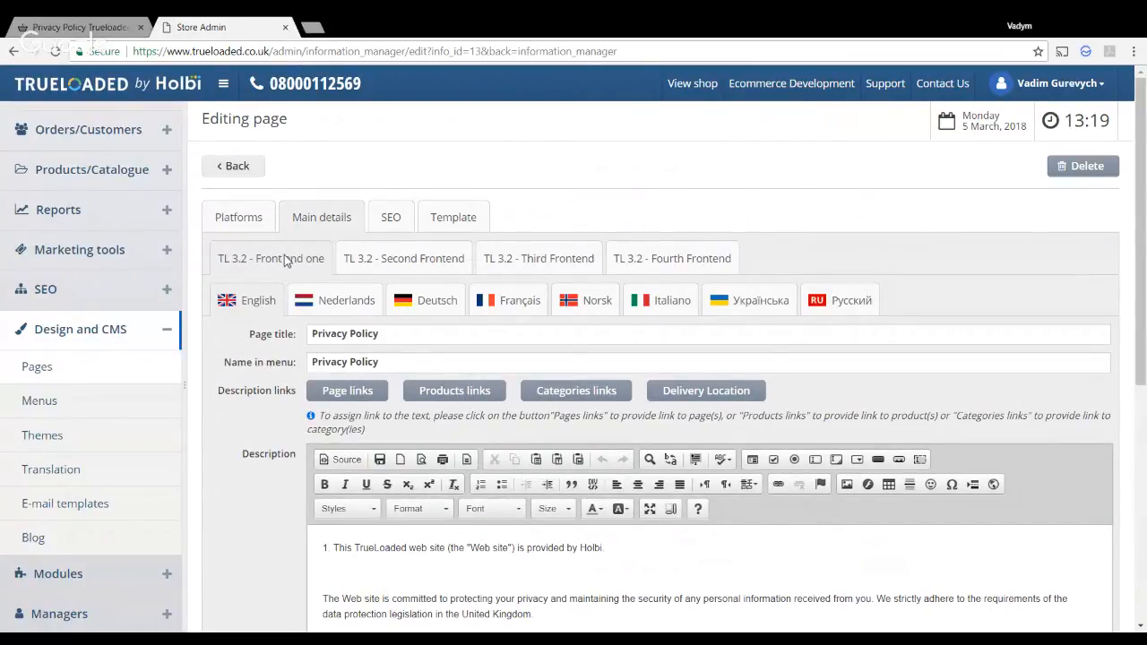
pyautogui.click(359, 259)
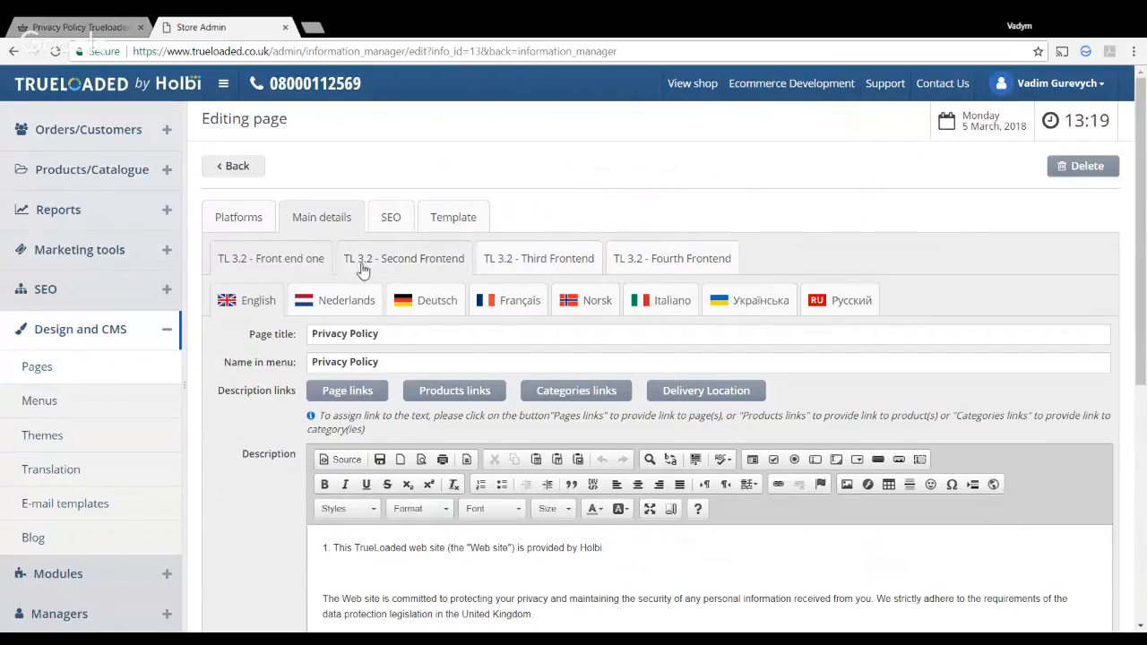
pyautogui.click(491, 260)
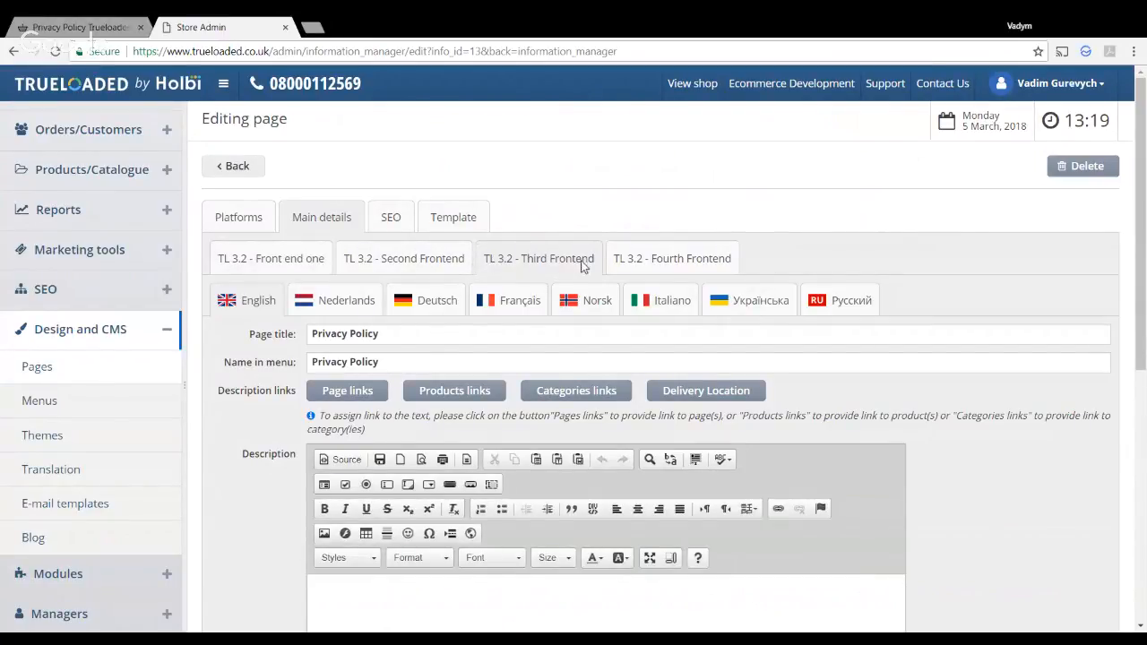
pyautogui.click(632, 265)
pyautogui.click(530, 260)
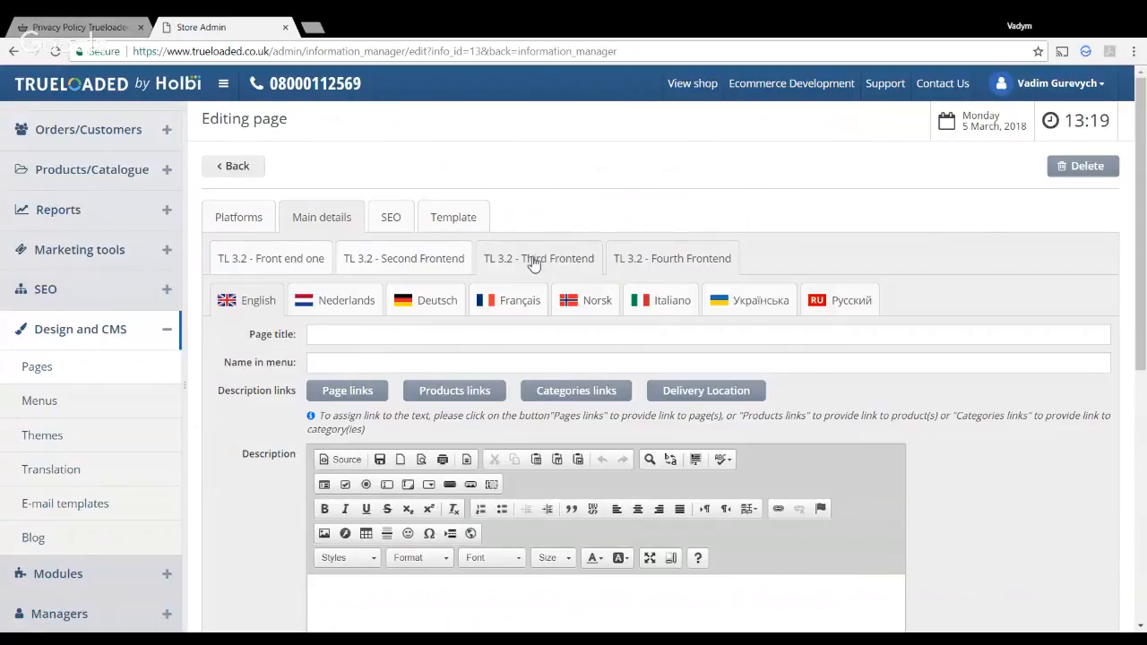
pyautogui.click(453, 259)
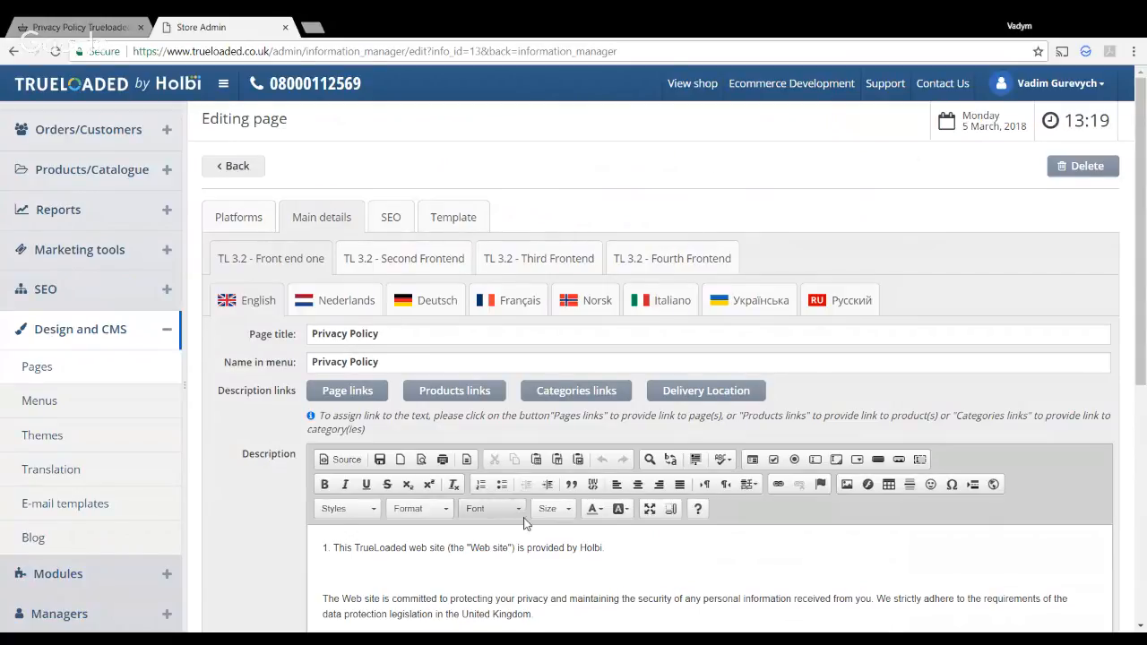
pyautogui.scroll(-3, 452, 522)
pyautogui.scroll(5, 372, 430)
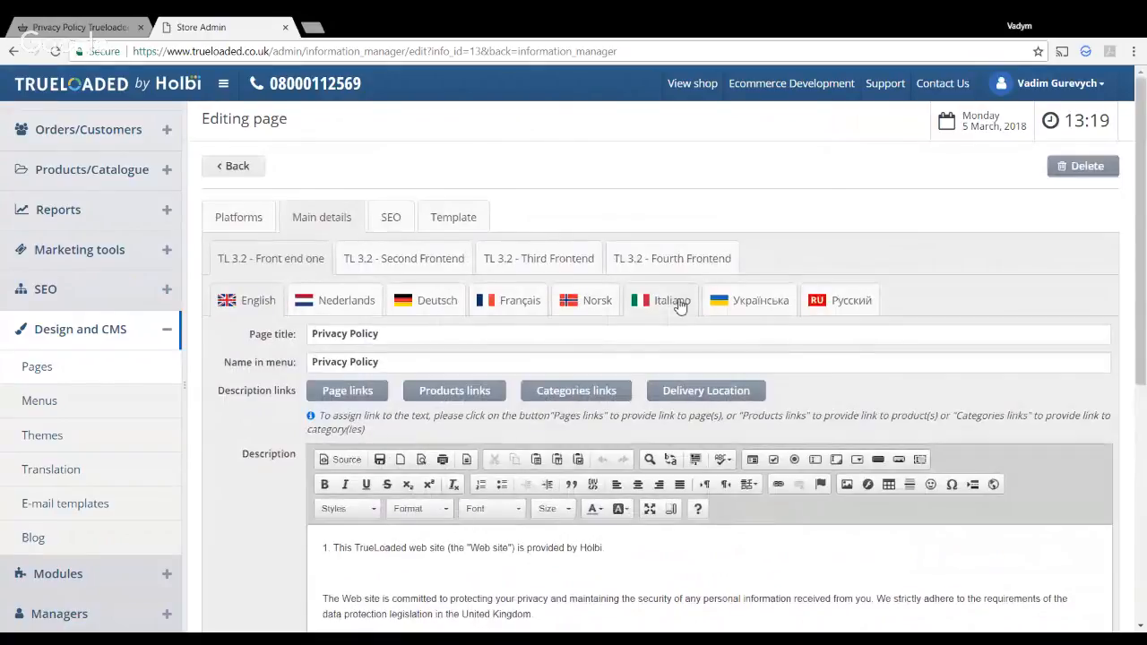
# Make the description paragraph beginning "The Web site is committed to protecting your privacy" bold, italic and underlined.
pyautogui.scroll(-1, 252, 372)
pyautogui.scroll(-2, 251, 372)
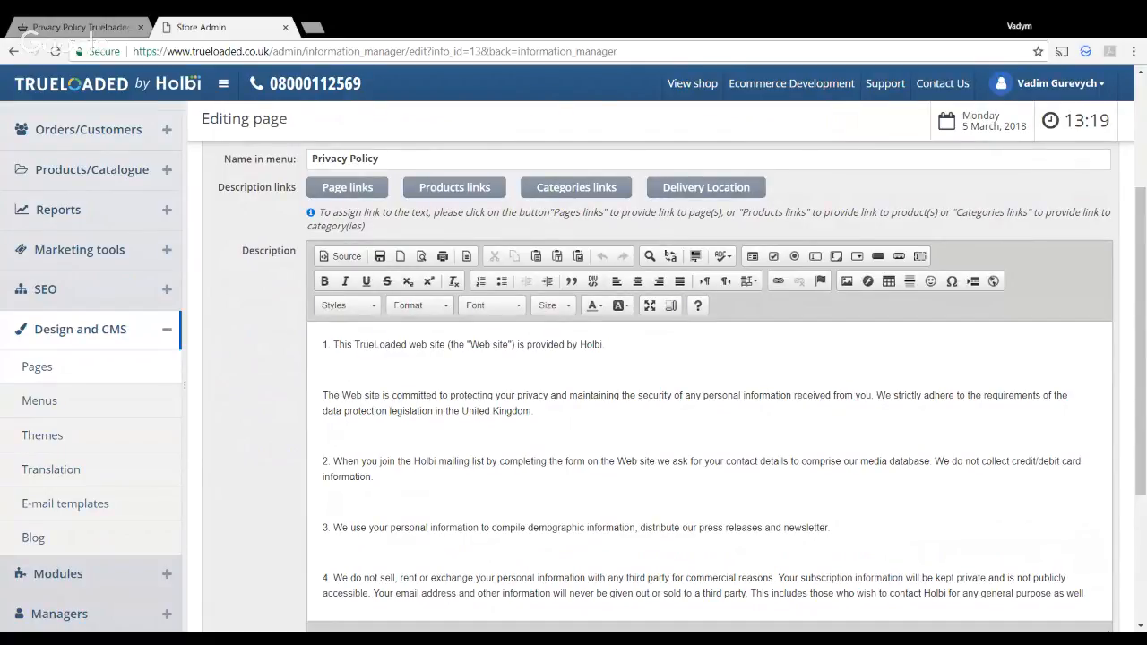
pyautogui.moveTo(322, 395); pyautogui.dragTo(564, 410)
pyautogui.hotkey('ctrl', 'b')
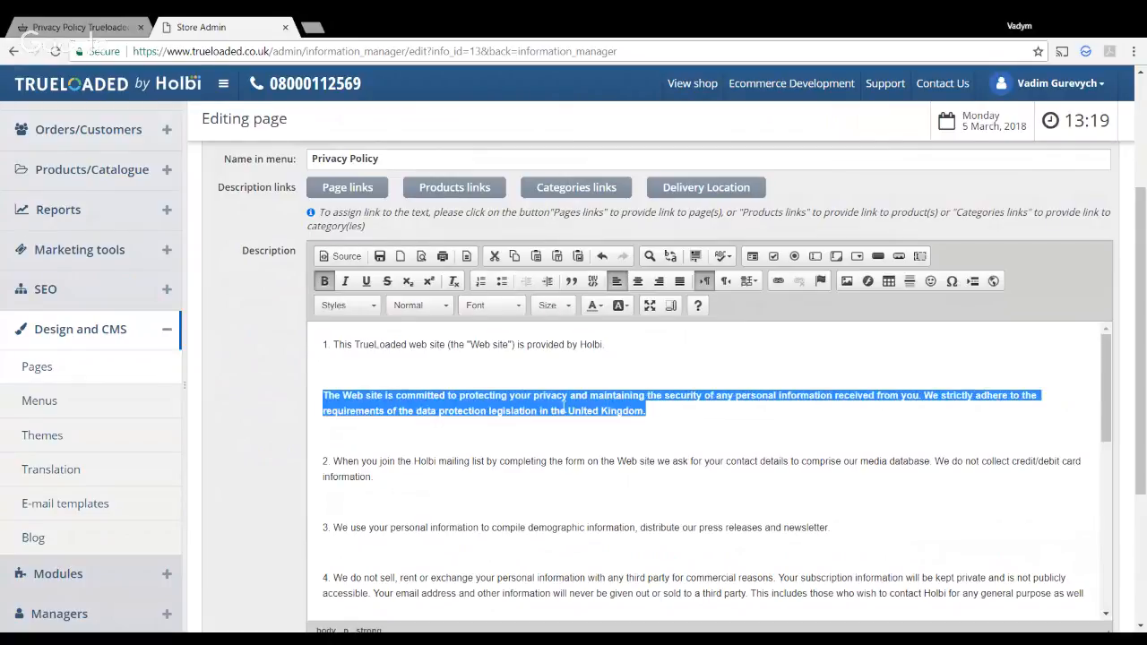
pyautogui.hotkey('ctrl', 'i')
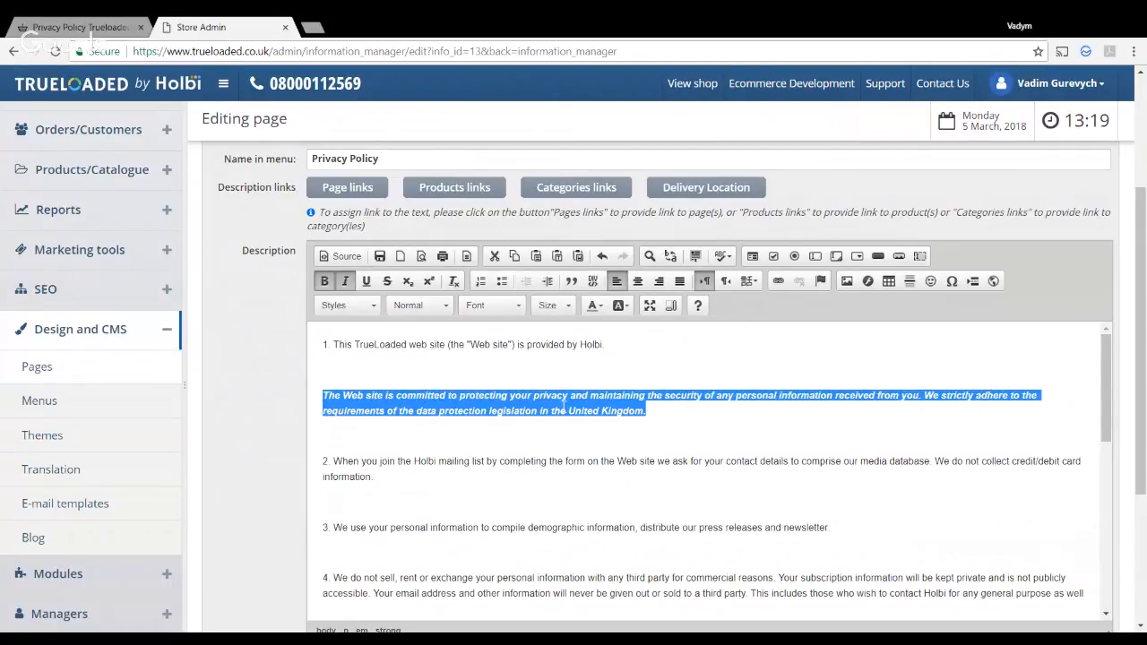
pyautogui.hotkey('ctrl', 'u')
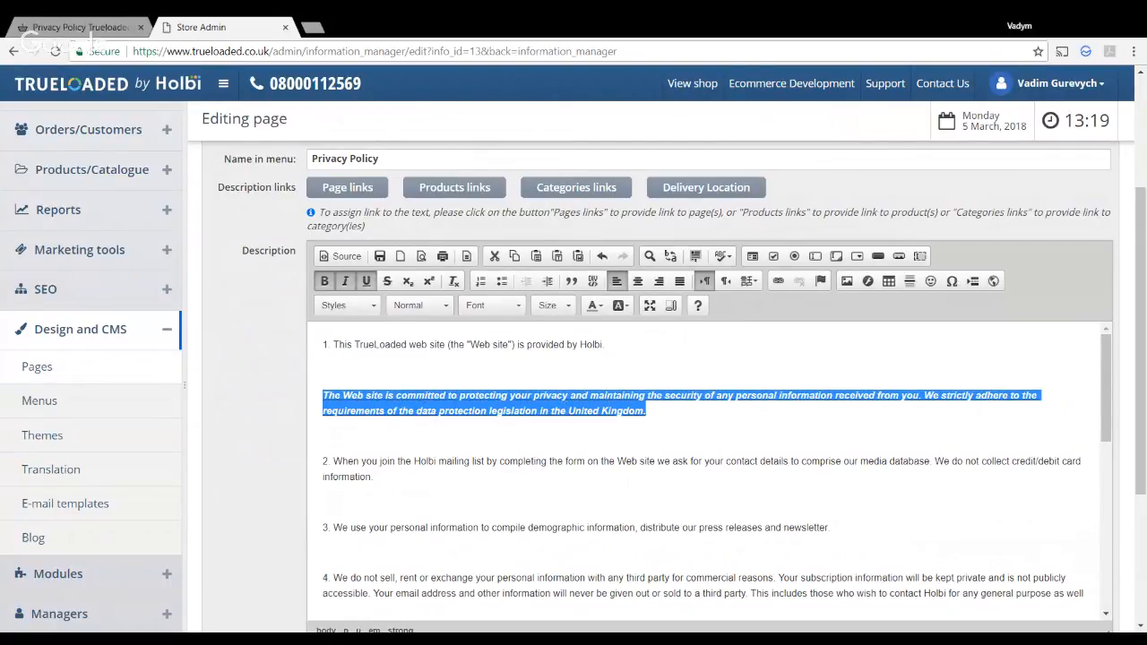
pyautogui.click(564, 435)
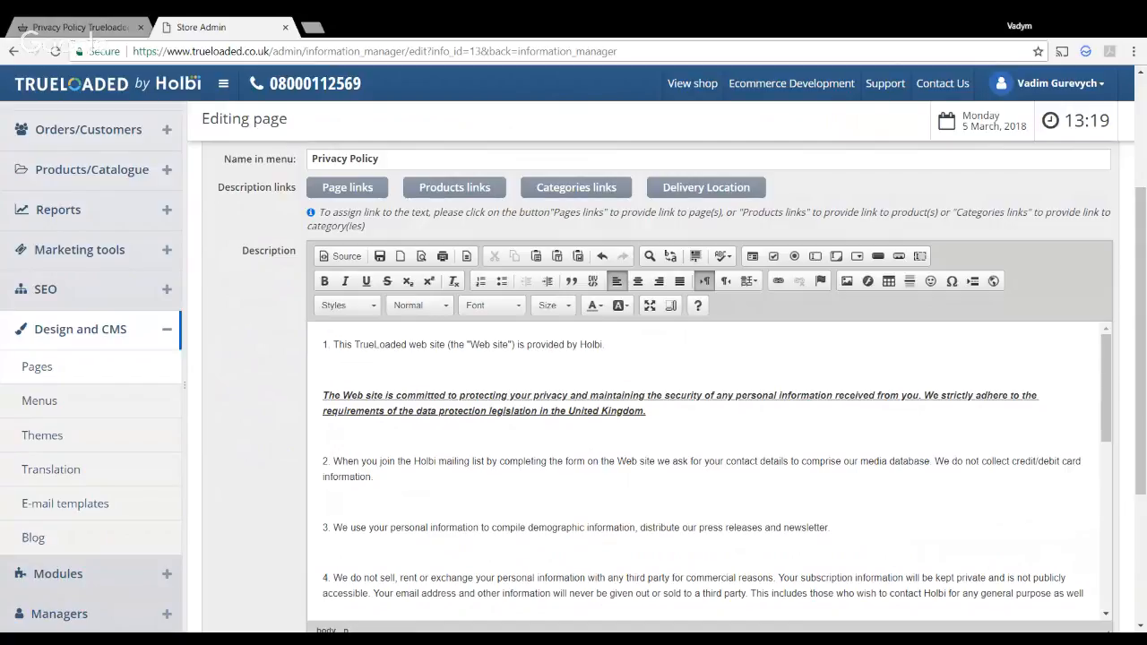
# Insert a page link to User Guide on the empty line below the formatted paragraph.
pyautogui.click(323, 434)
pyautogui.click(350, 192)
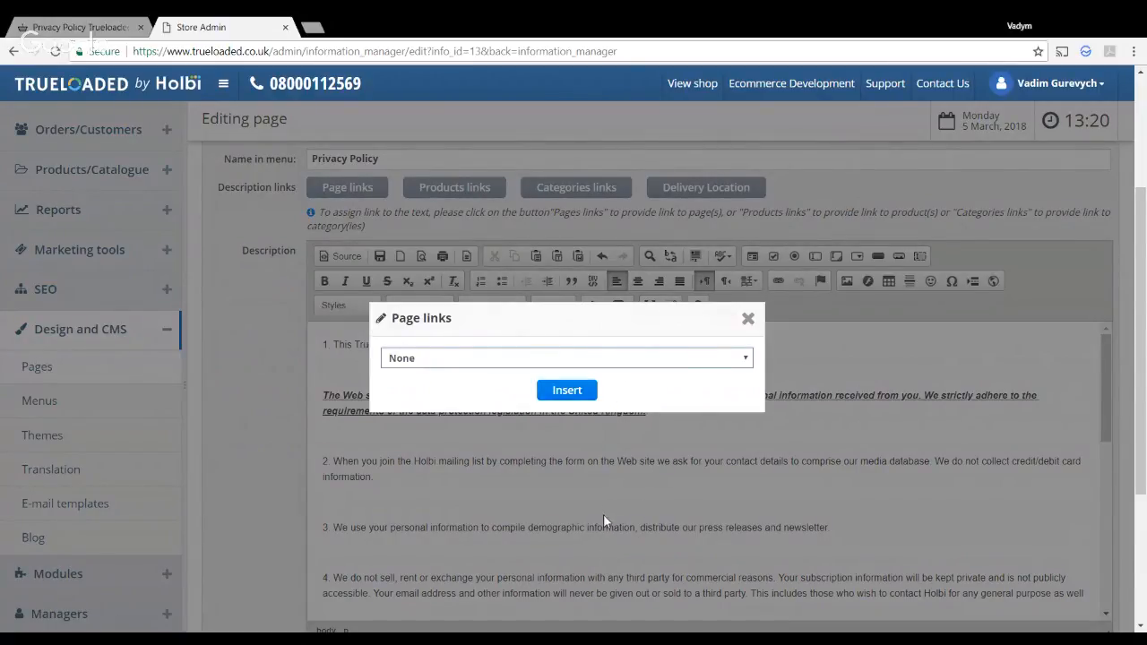
pyautogui.press('Down')
pyautogui.click(573, 396)
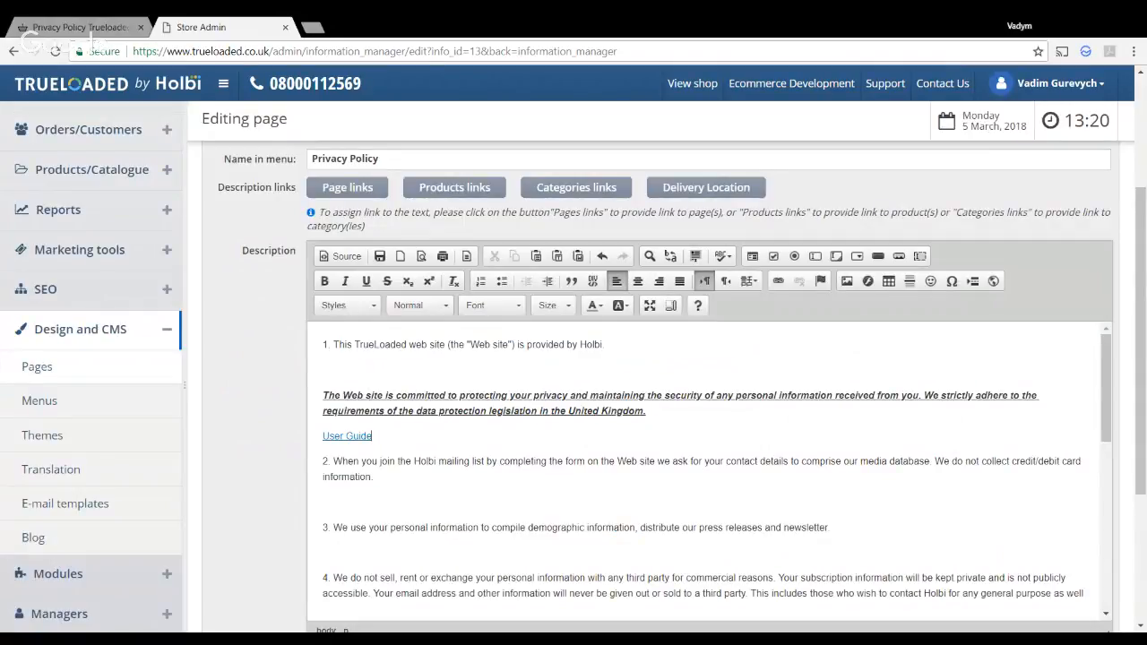
# Add new lines below the User Guide link, search products for "watch" and insert a link to Casio G-SHOCK G100-1BV Wrist Watch PRICE-1200.
pyautogui.press('Return')
pyautogui.press('Return')
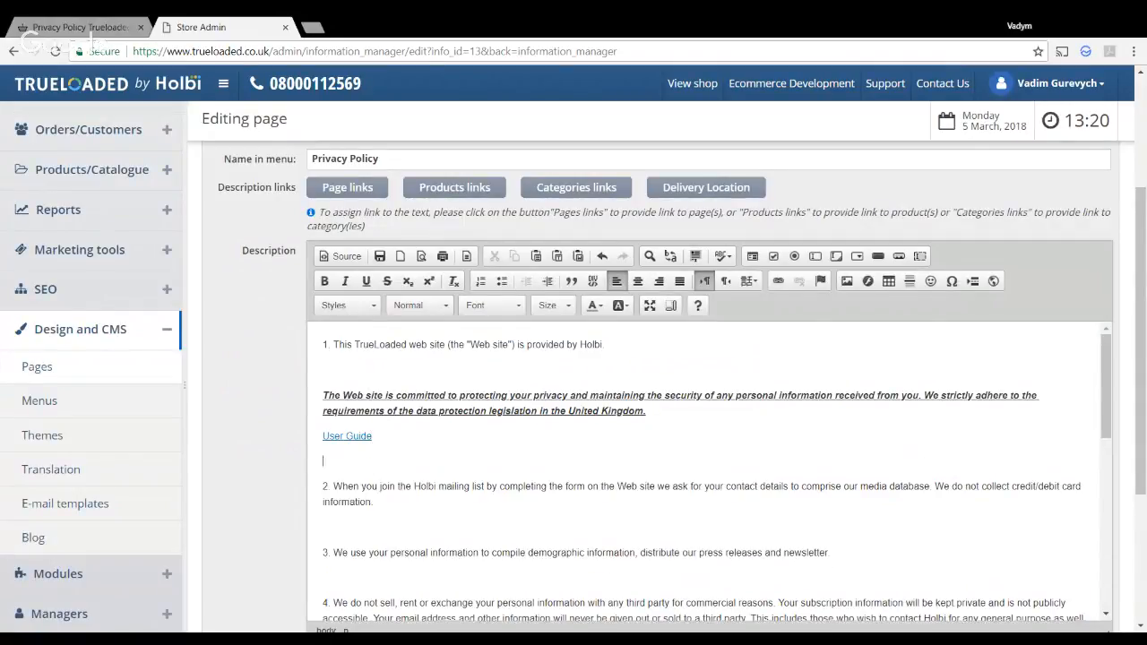
pyautogui.click(450, 190)
pyautogui.click(473, 358)
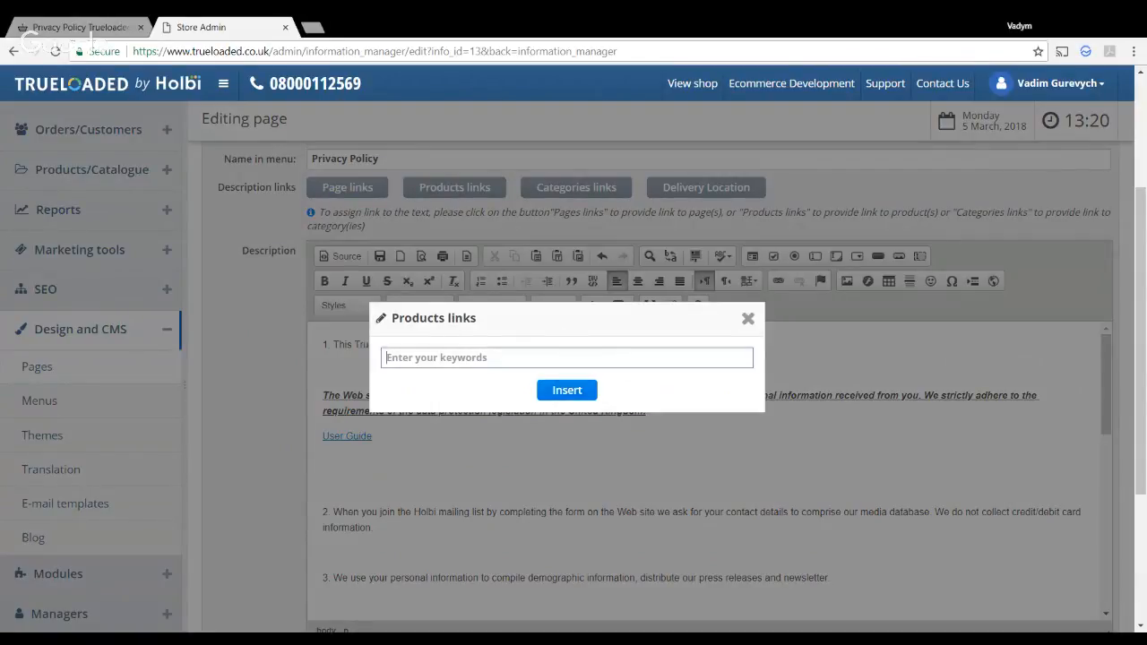
pyautogui.write('watch')
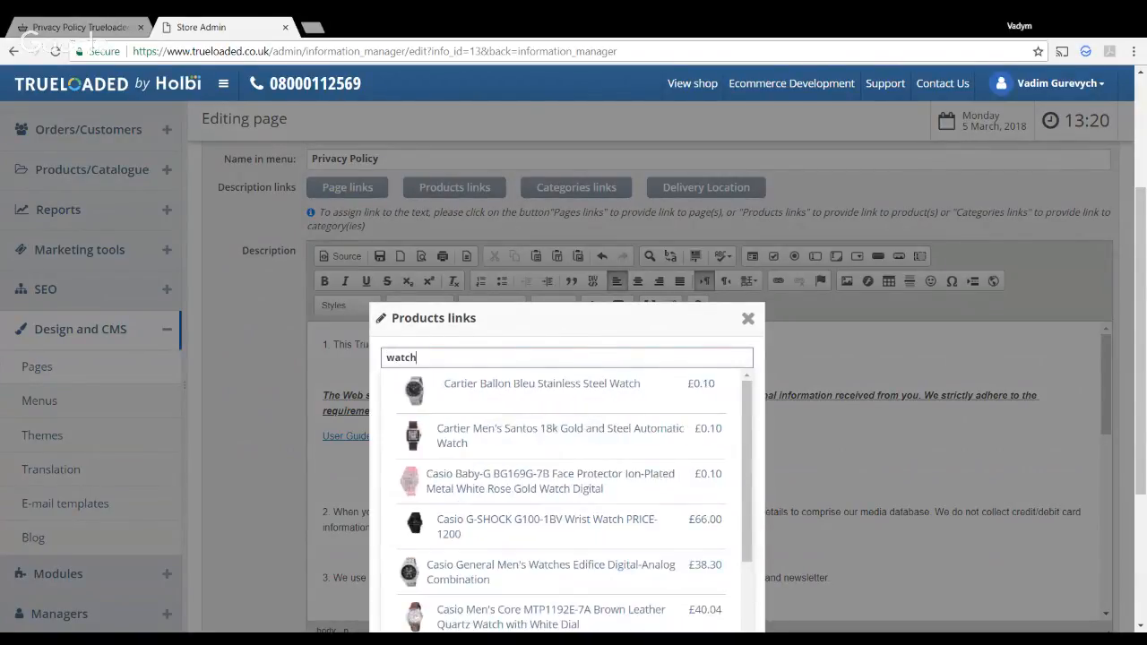
pyautogui.click(592, 527)
pyautogui.click(585, 392)
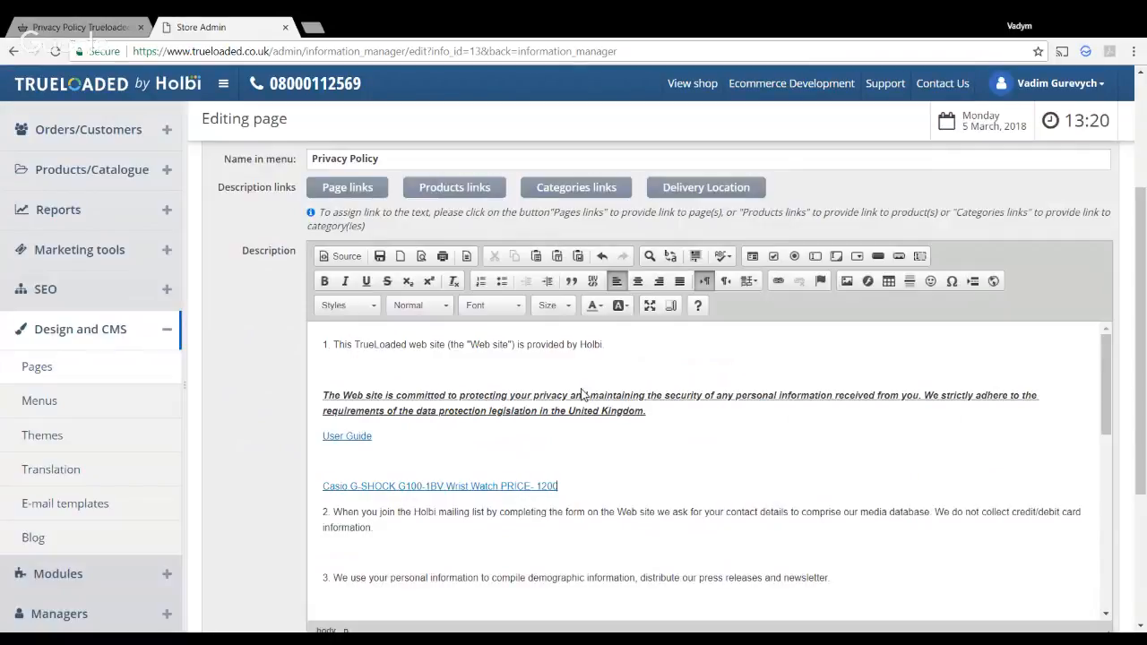
# Add new lines below the Casio watch link and insert a category link to Jewellery.
pyautogui.press('Return')
pyautogui.press('Return')
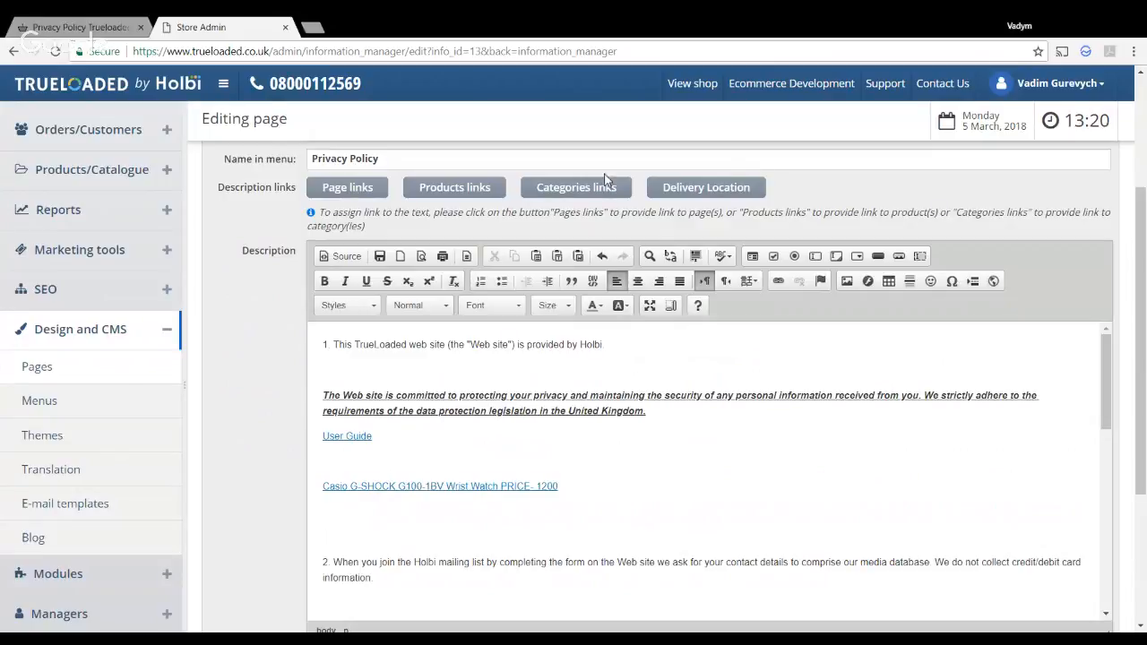
pyautogui.click(576, 187)
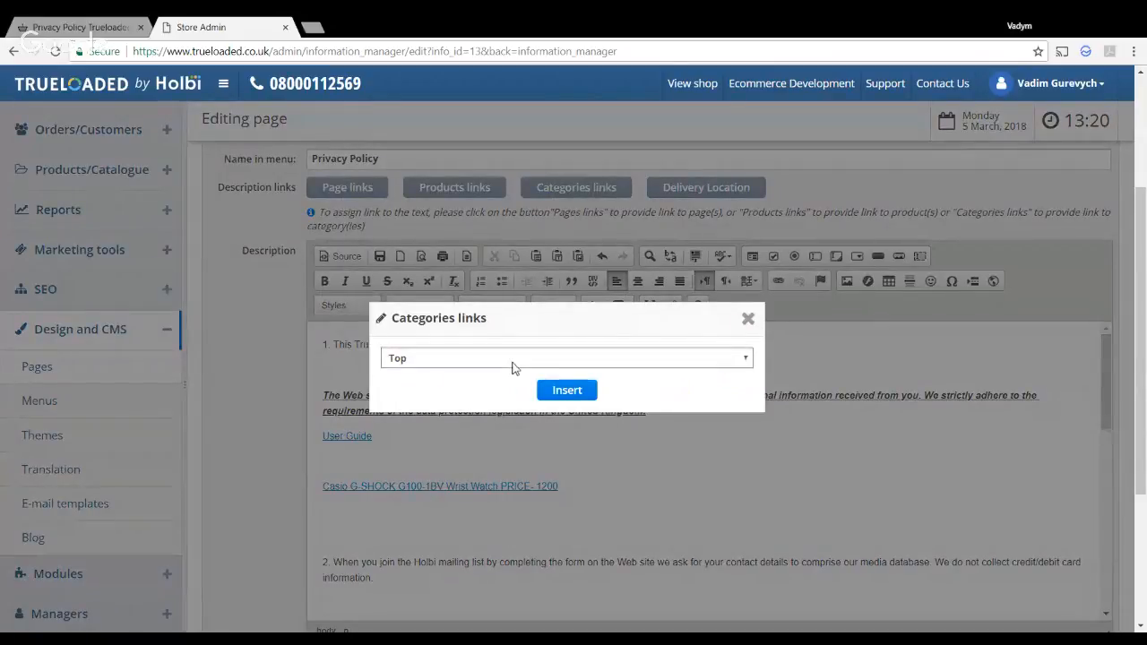
pyautogui.press('Down')
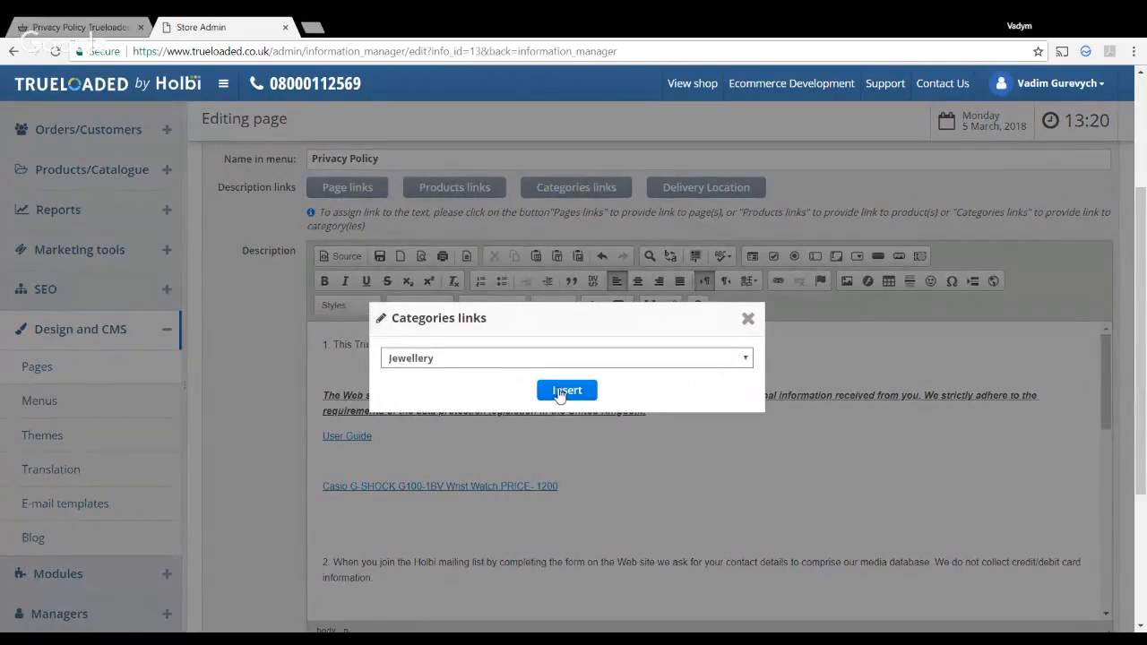
pyautogui.click(566, 390)
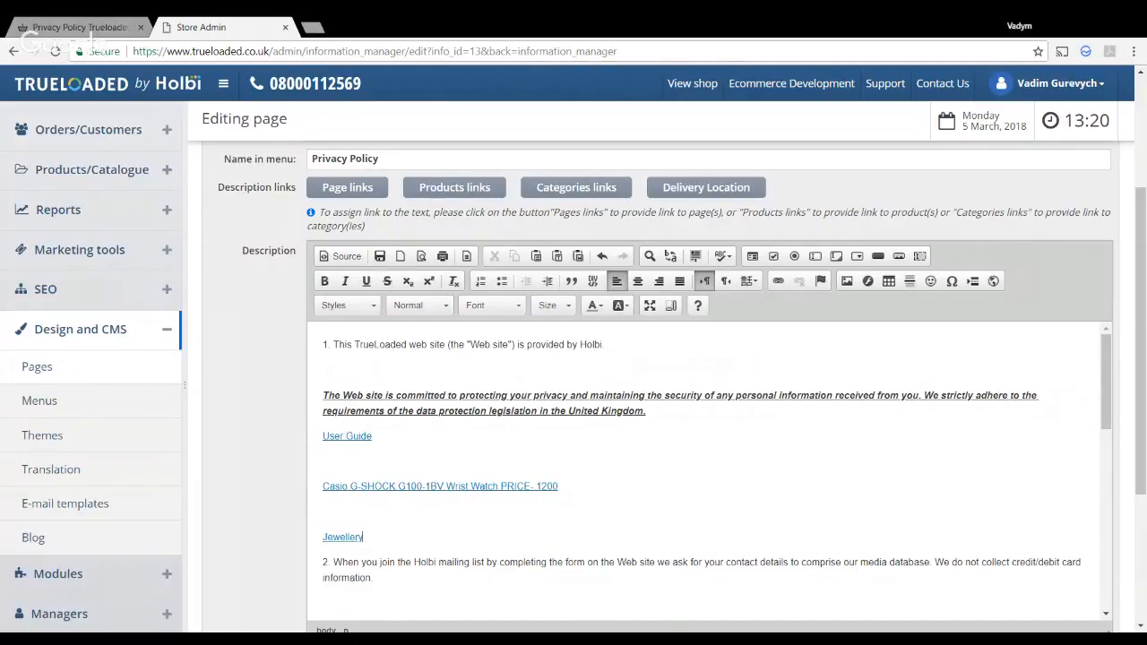
# Review the rest of the Privacy Policy description, the page's SEO fields and its template choices for each frontend.
pyautogui.scroll(-10, 707, 466)
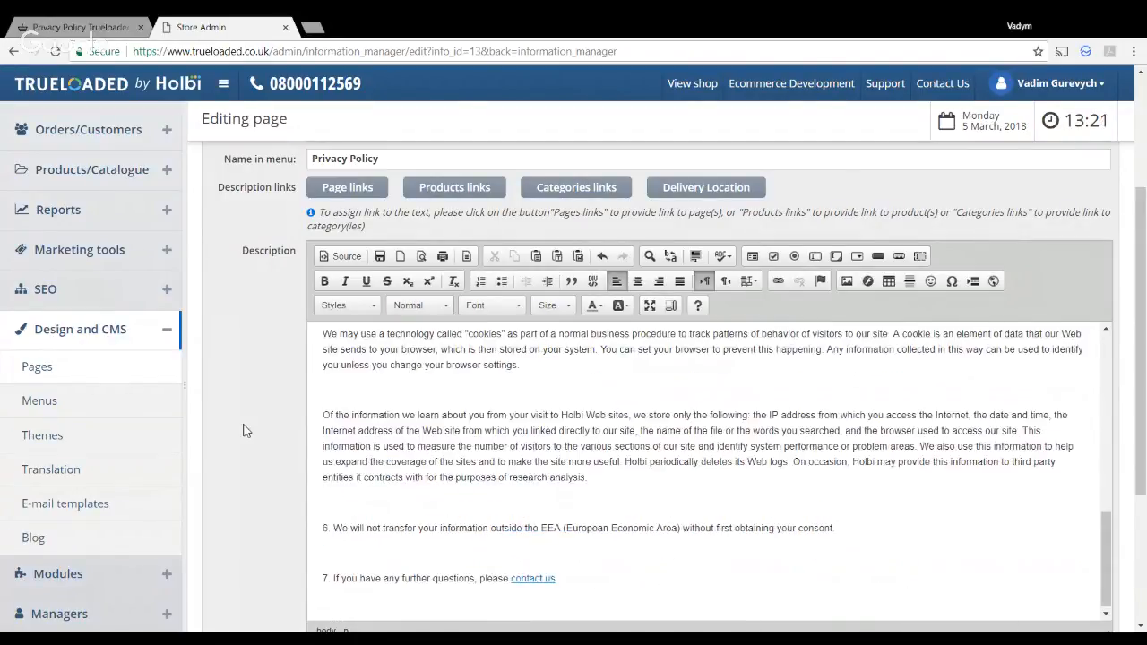
pyautogui.scroll(-3, 242, 430)
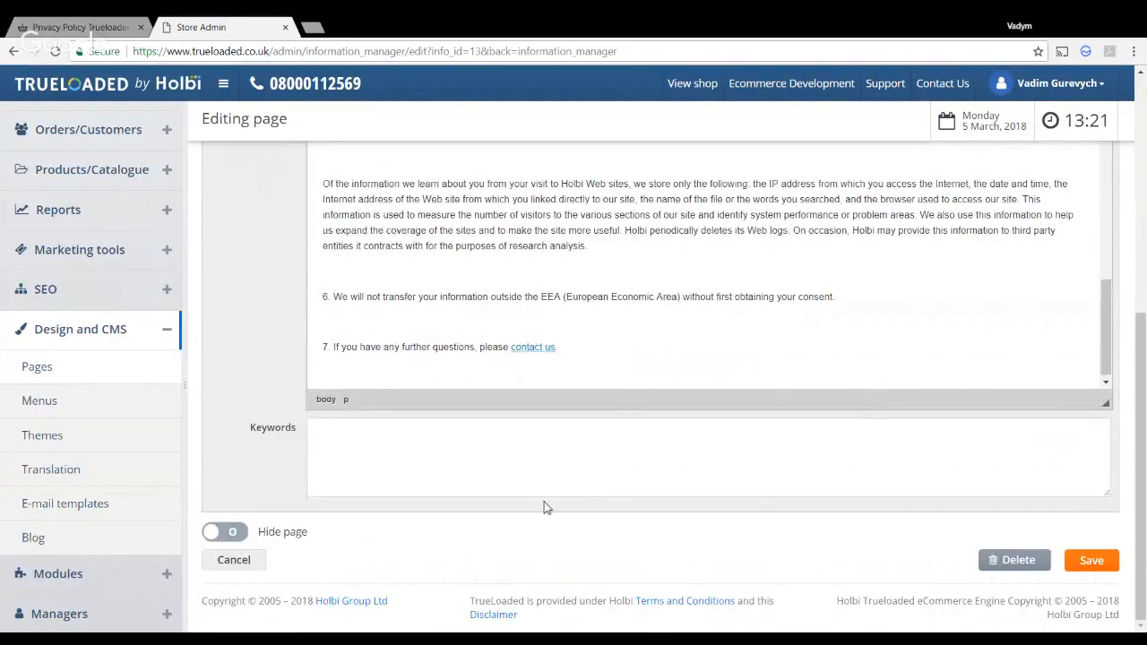
pyautogui.scroll(5, 276, 427)
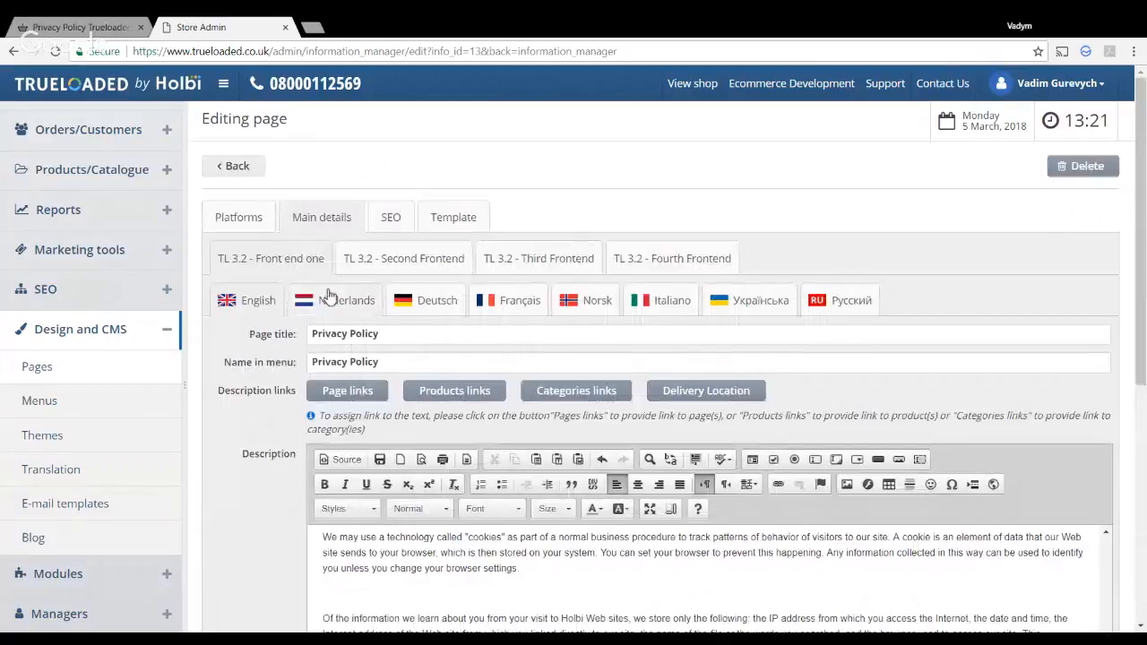
pyautogui.click(390, 219)
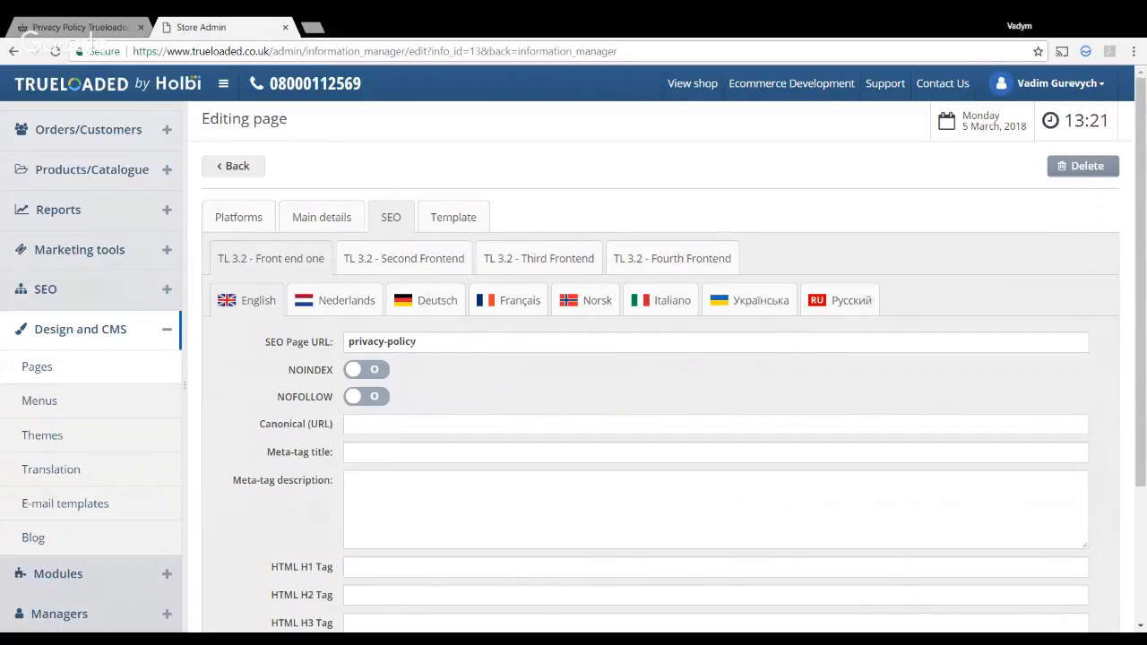
pyautogui.scroll(-1, 350, 403)
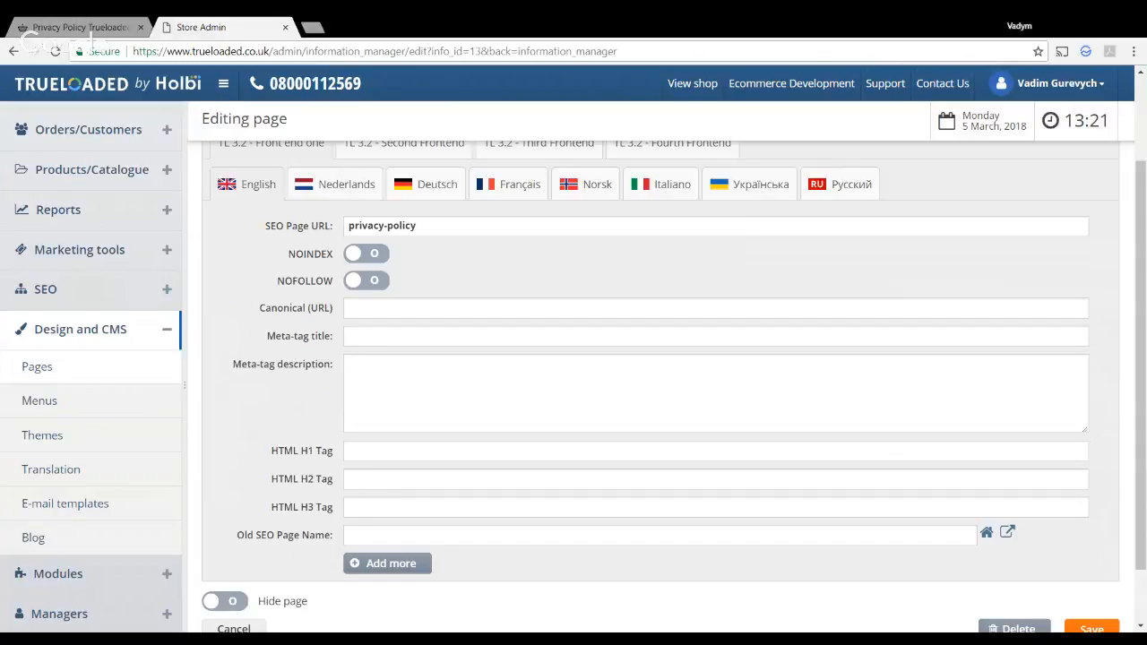
pyautogui.scroll(2, 309, 419)
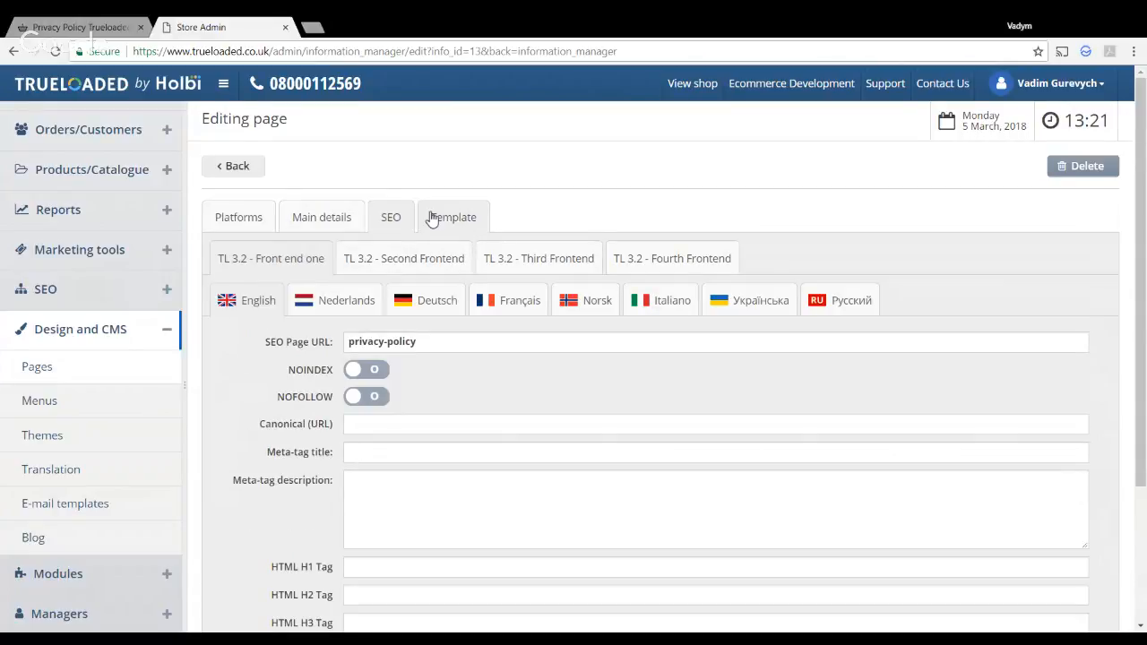
pyautogui.click(432, 219)
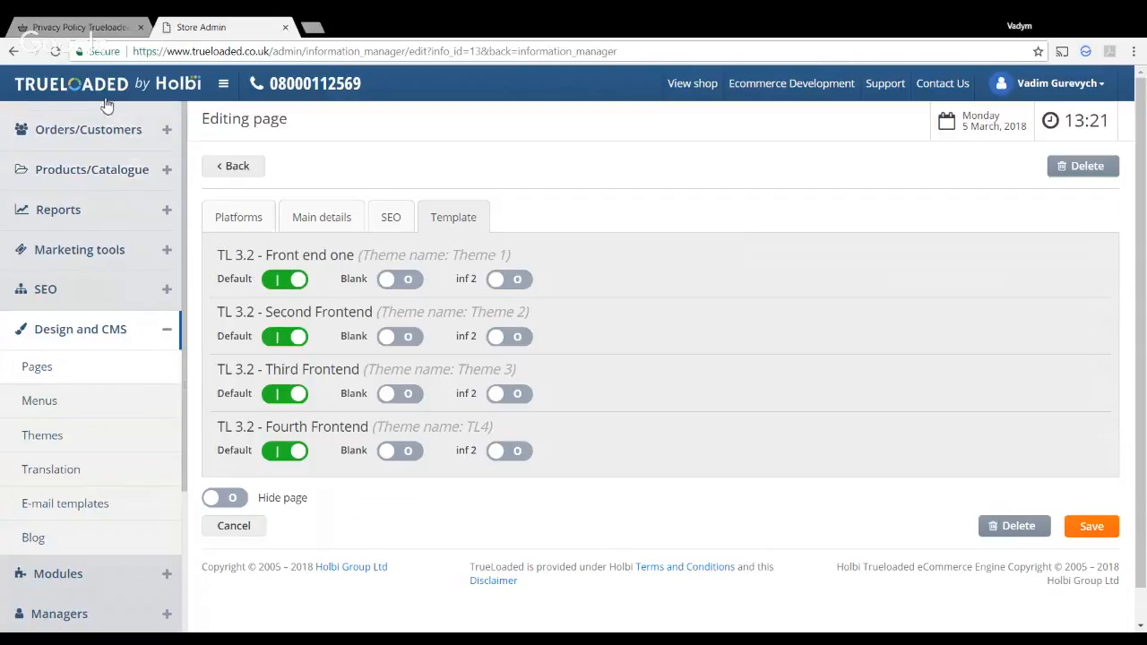
# Open the Banner manager in the marketing tools and look through the list of banners and their platforms.
pyautogui.click(123, 255)
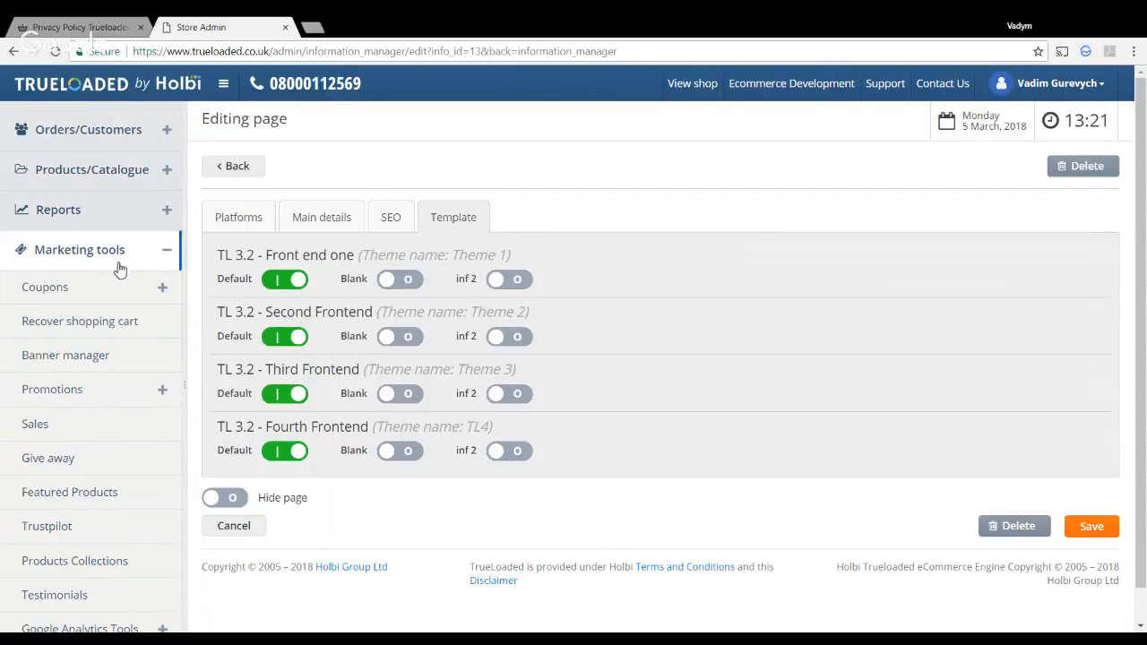
pyautogui.click(104, 359)
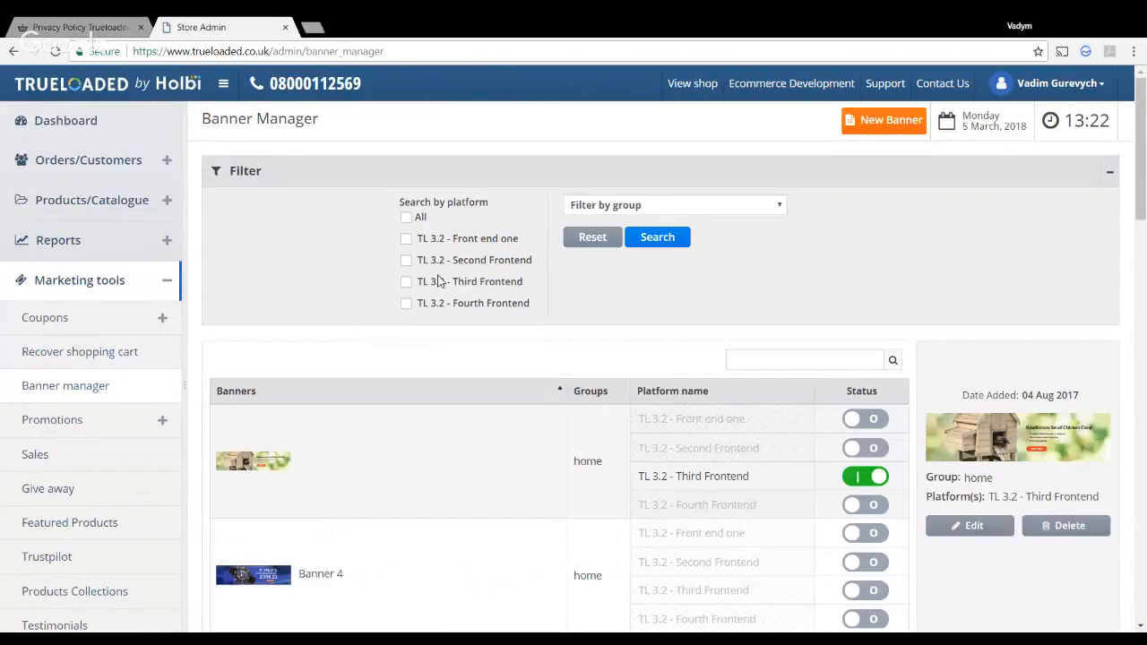
pyautogui.scroll(-3, 494, 319)
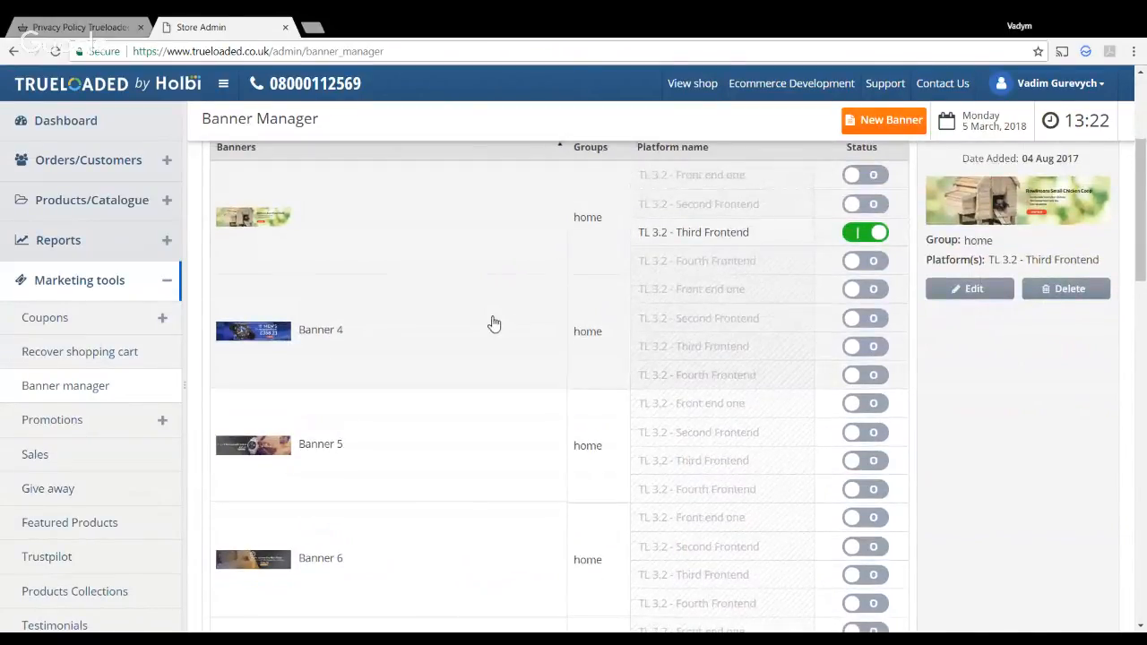
pyautogui.scroll(-2, 494, 323)
pyautogui.scroll(-3, 494, 323)
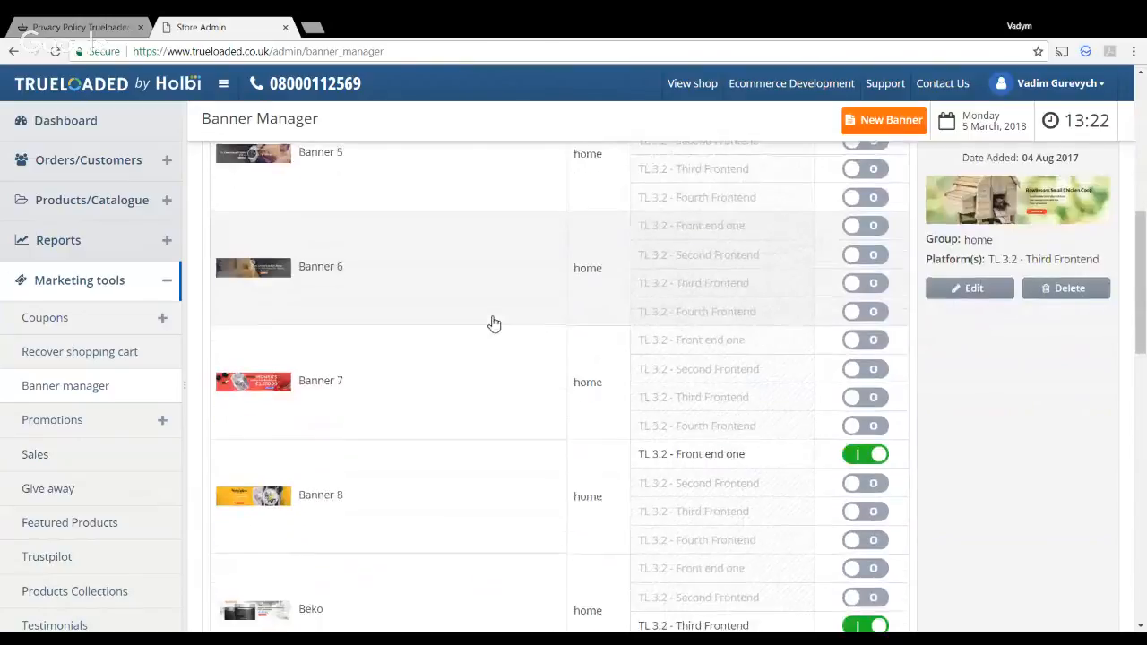
# Switch to the storefront, open the demo store's home page and browse through the slides of its main banner.
pyautogui.click(81, 28)
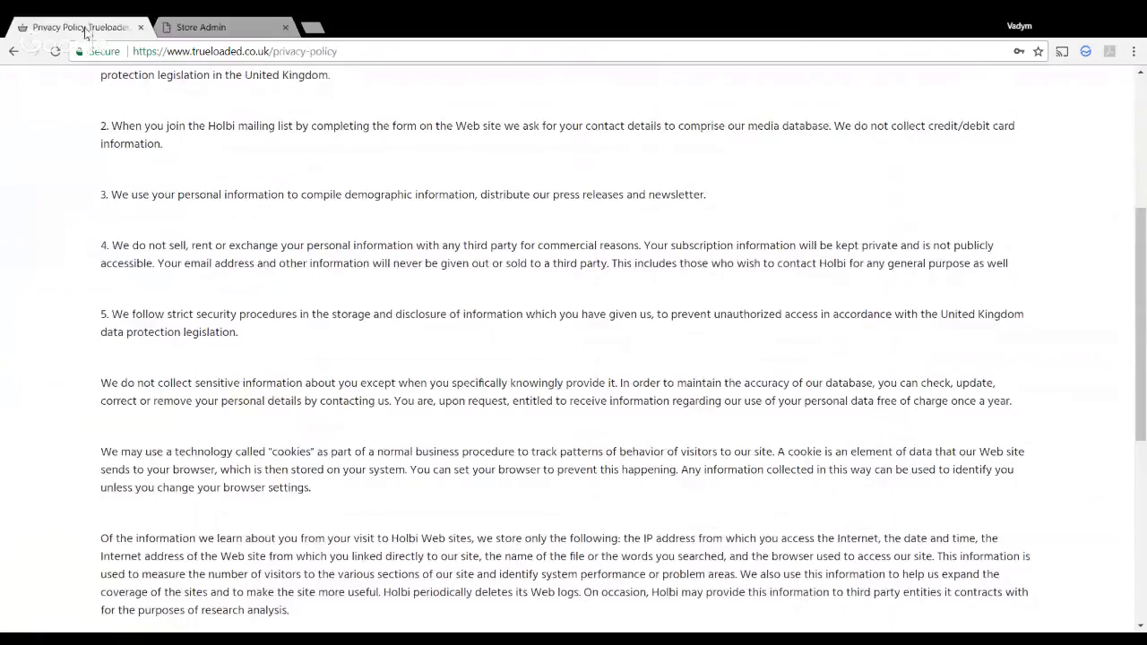
pyautogui.scroll(4, 359, 269)
pyautogui.click(141, 189)
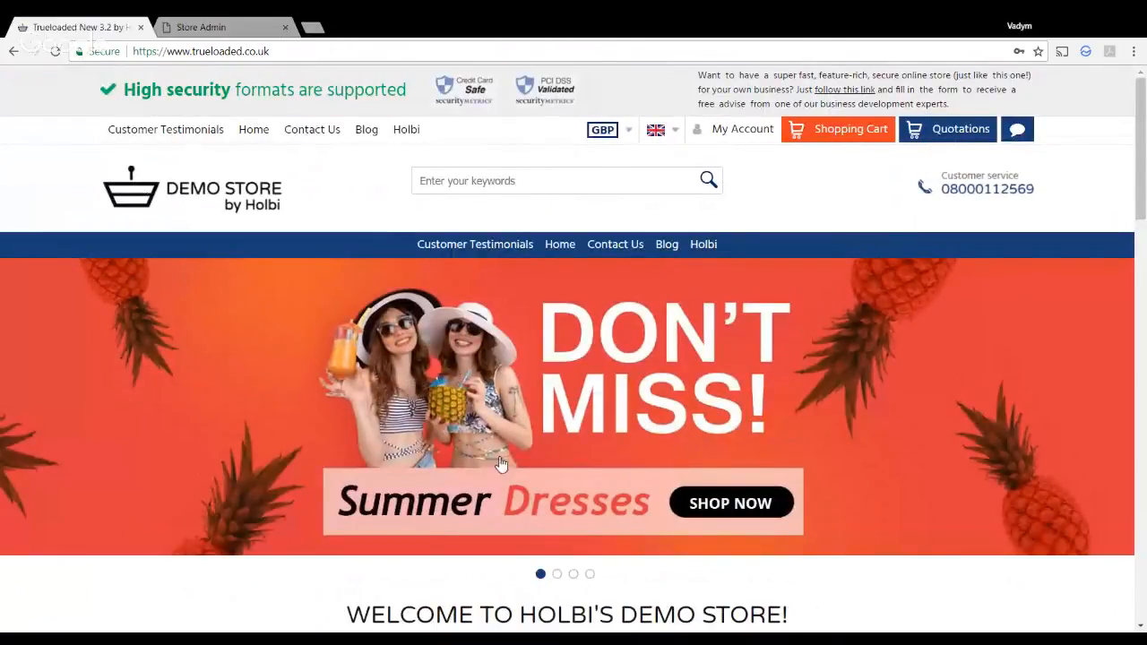
pyautogui.click(557, 575)
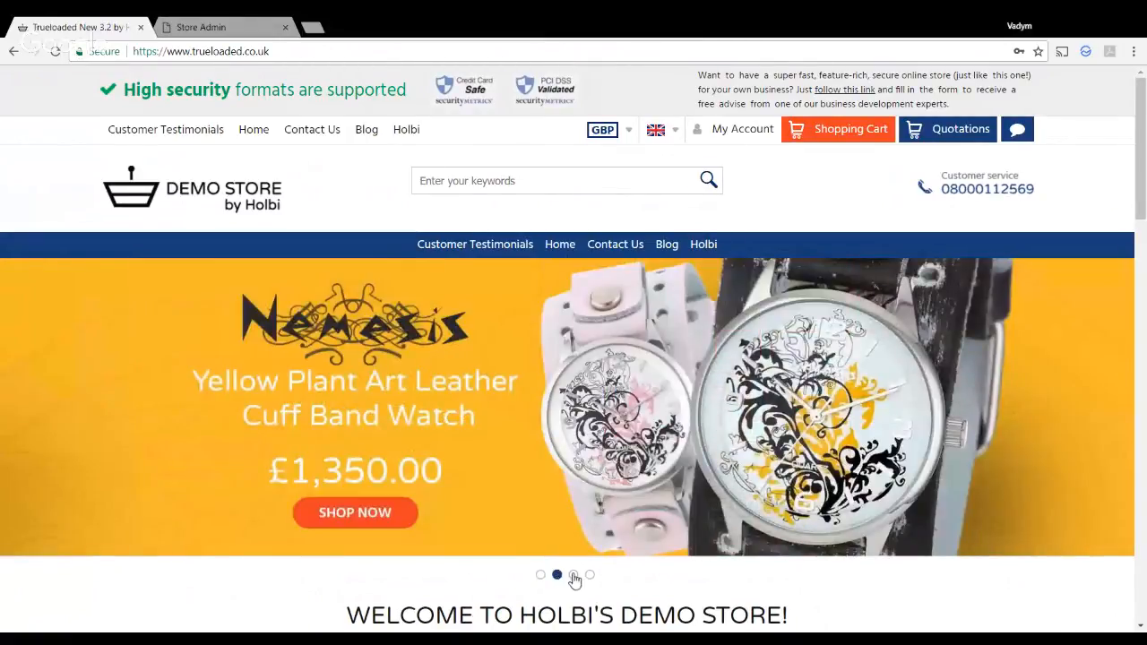
pyautogui.click(573, 575)
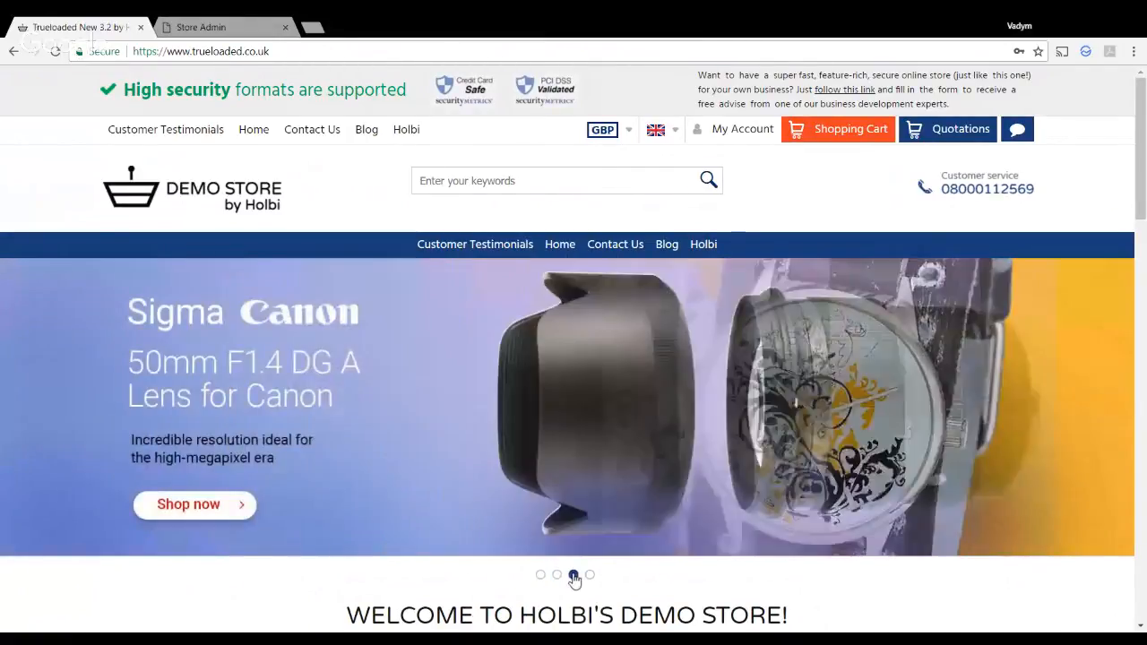
pyautogui.click(591, 575)
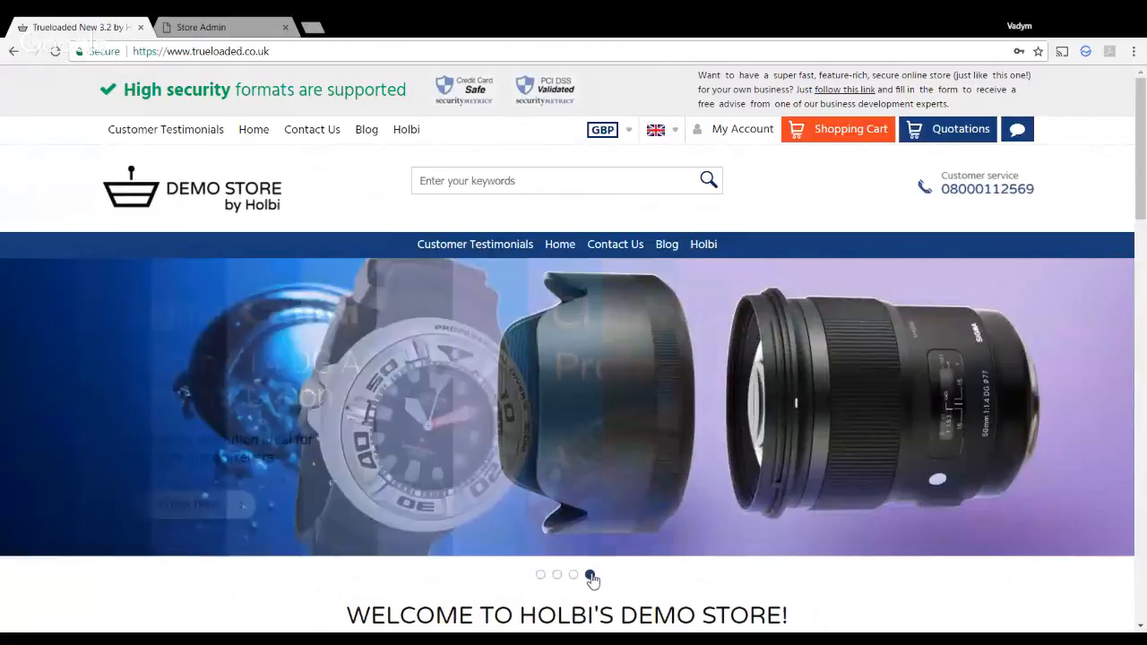
pyautogui.click(541, 575)
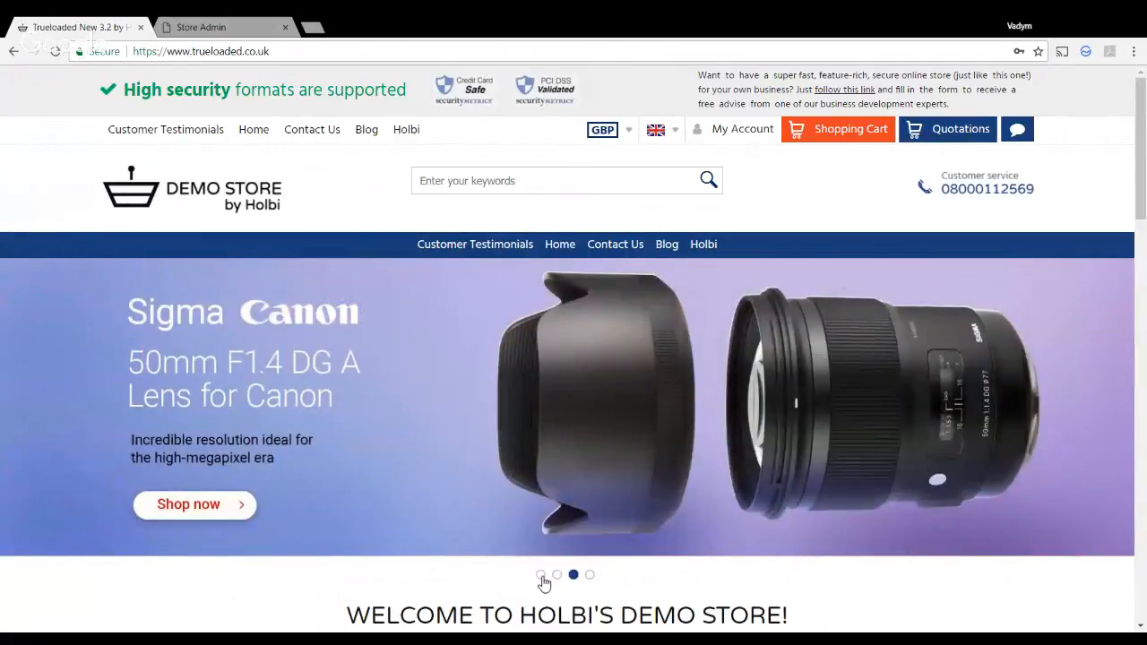
# Return to the store admin's banner list and open the Don't Miss banner for editing.
pyautogui.click(231, 33)
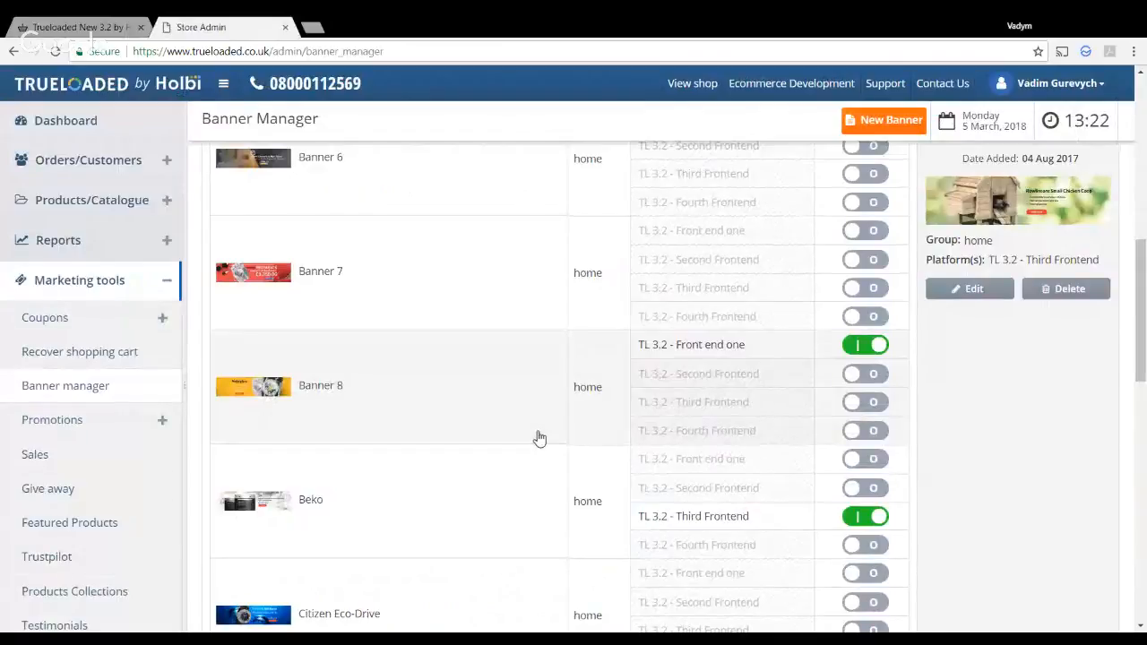
pyautogui.scroll(-4, 539, 438)
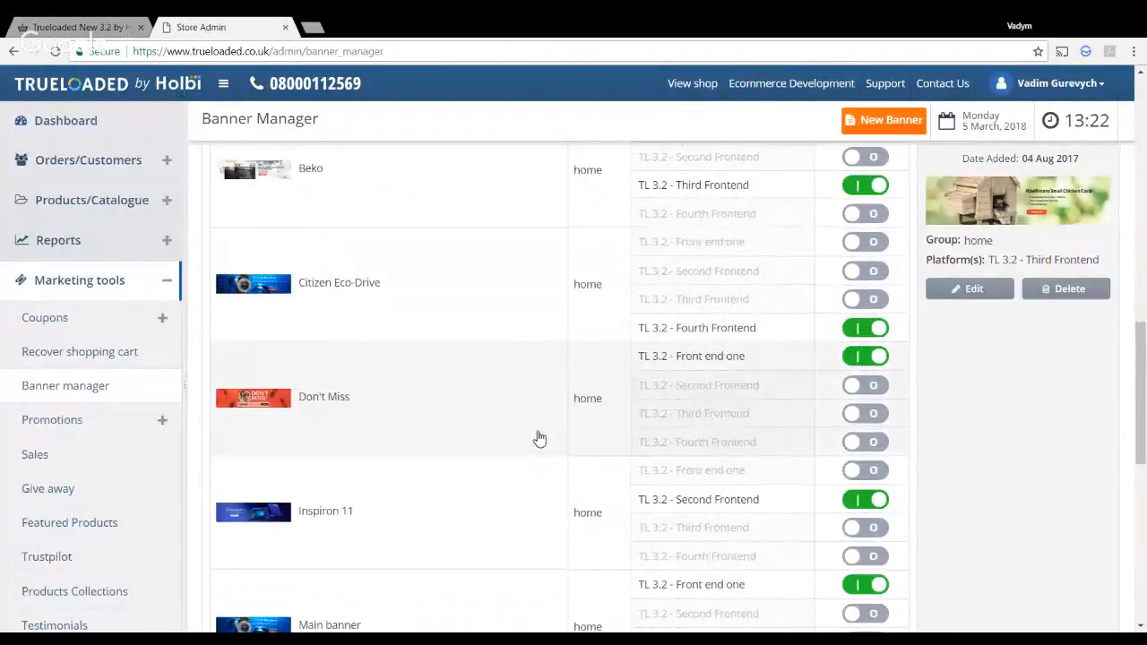
pyautogui.scroll(-1, 538, 439)
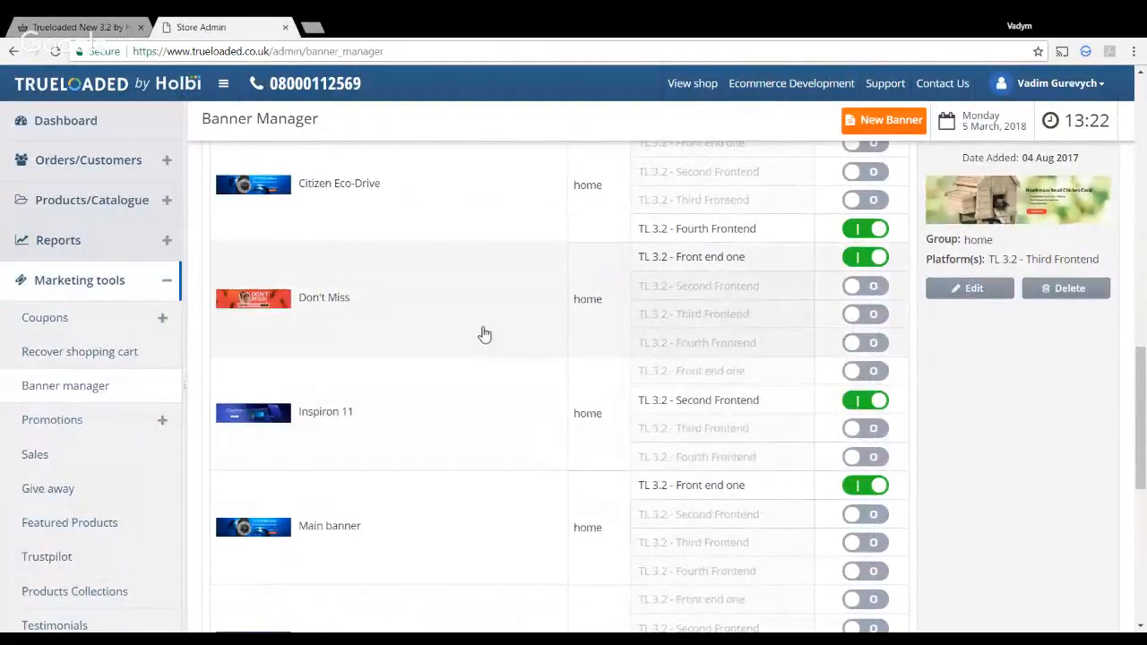
pyautogui.click(484, 334)
pyautogui.click(973, 314)
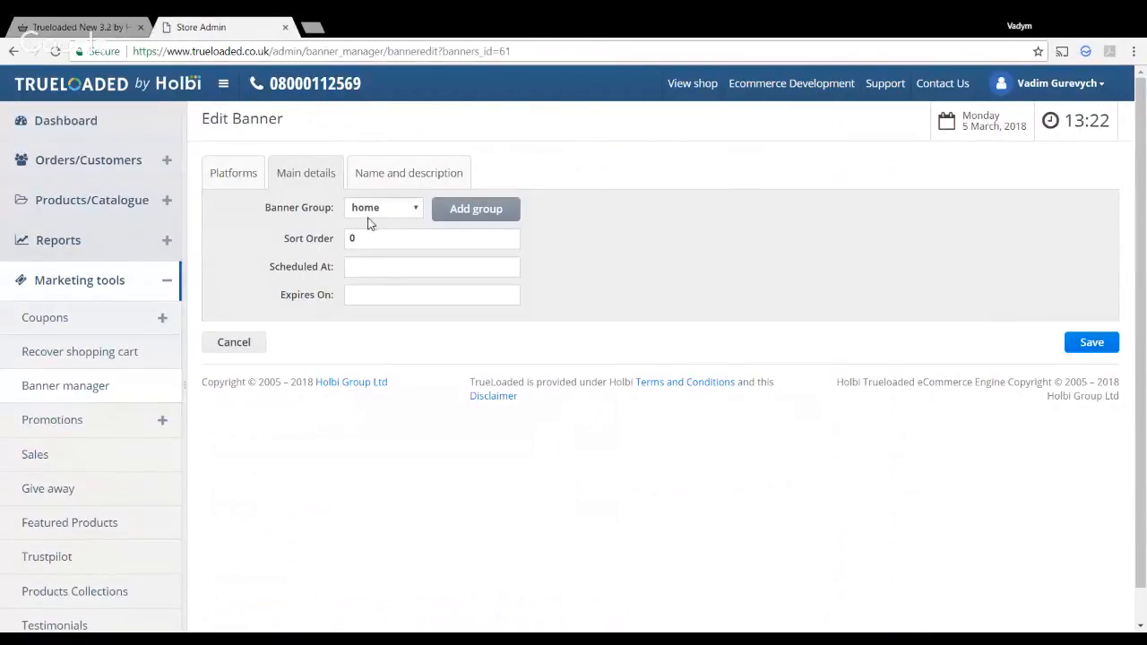
# Review the Don't Miss banner's platforms, banner group, and name and description, switching the Target option on and back off.
pyautogui.click(240, 183)
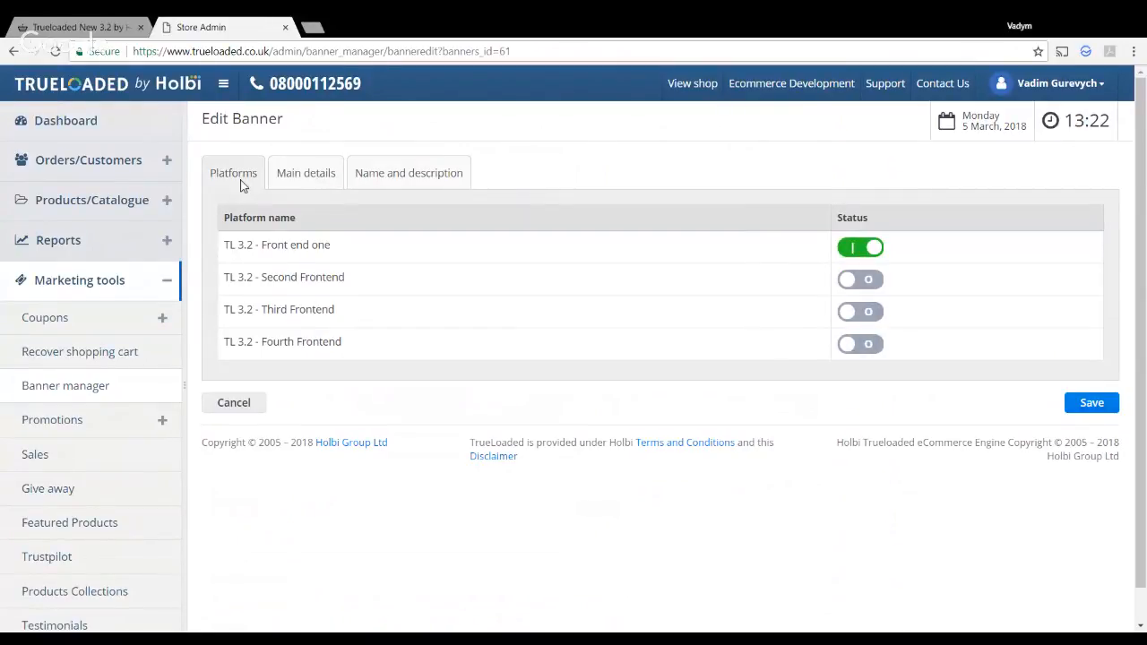
pyautogui.click(305, 176)
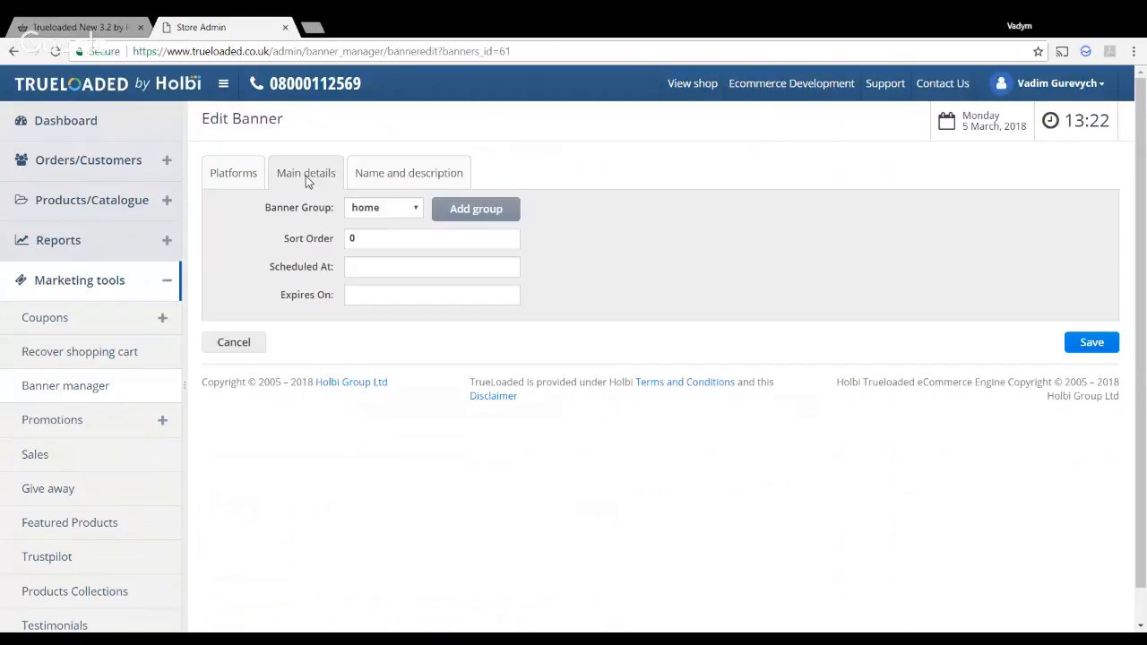
pyautogui.click(380, 213)
pyautogui.click(370, 176)
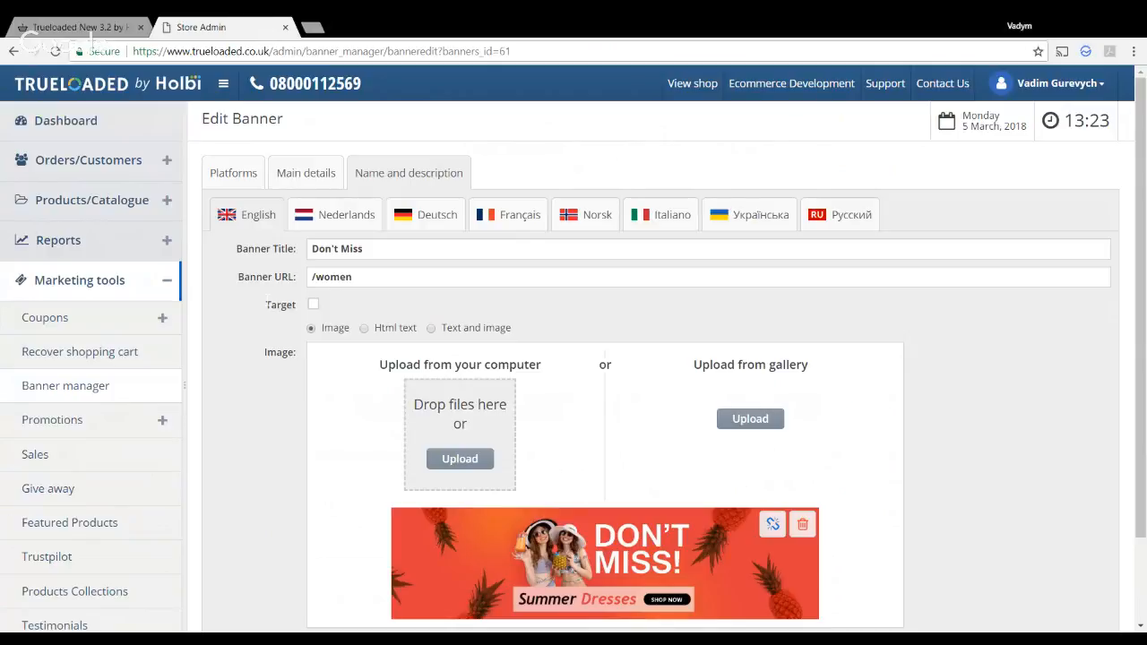
pyautogui.click(314, 306)
pyautogui.click(315, 306)
pyautogui.scroll(-2, 275, 334)
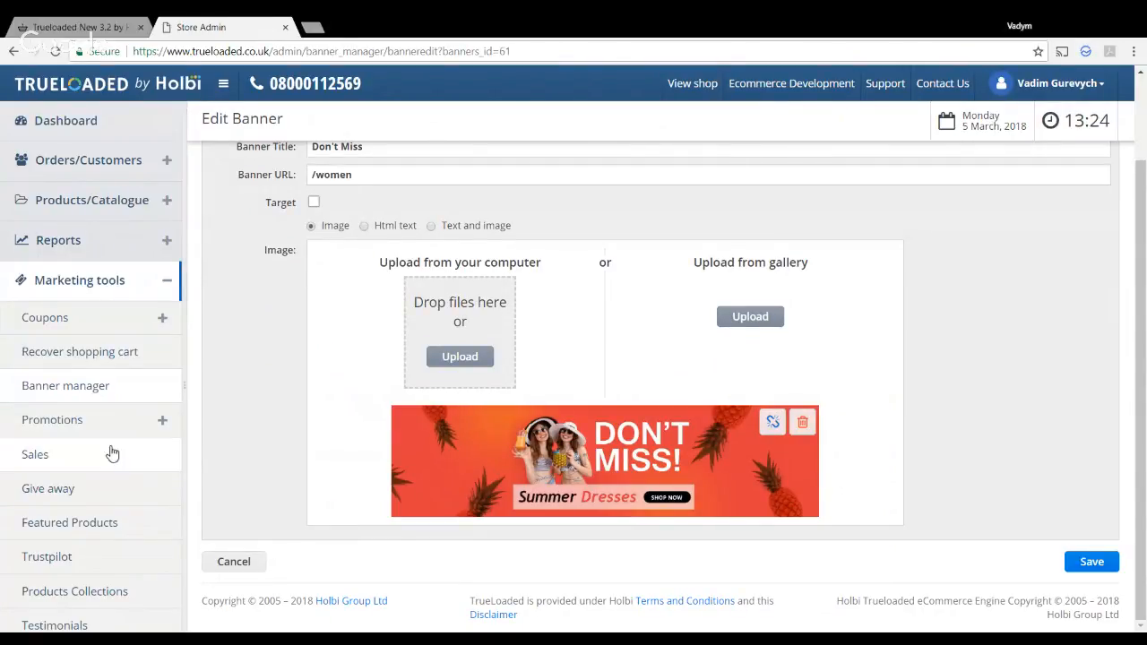
# Go to the design themes and open Theme 1's boxes and elements for customization.
pyautogui.click(168, 280)
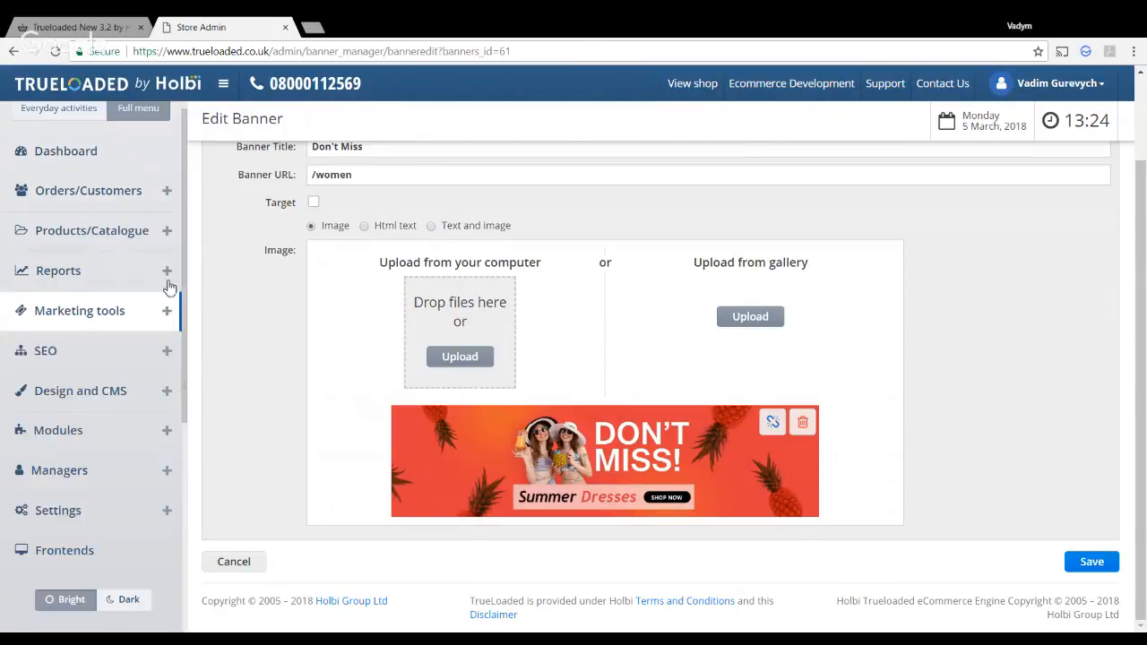
pyautogui.click(143, 395)
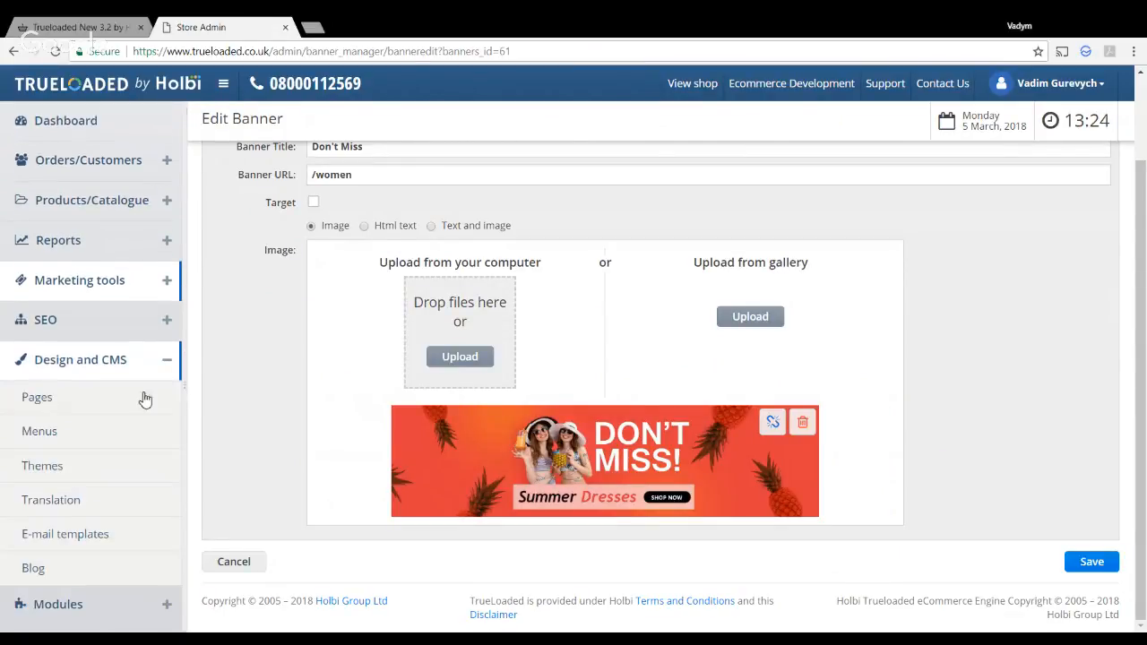
pyautogui.click(105, 469)
pyautogui.scroll(-2, 507, 456)
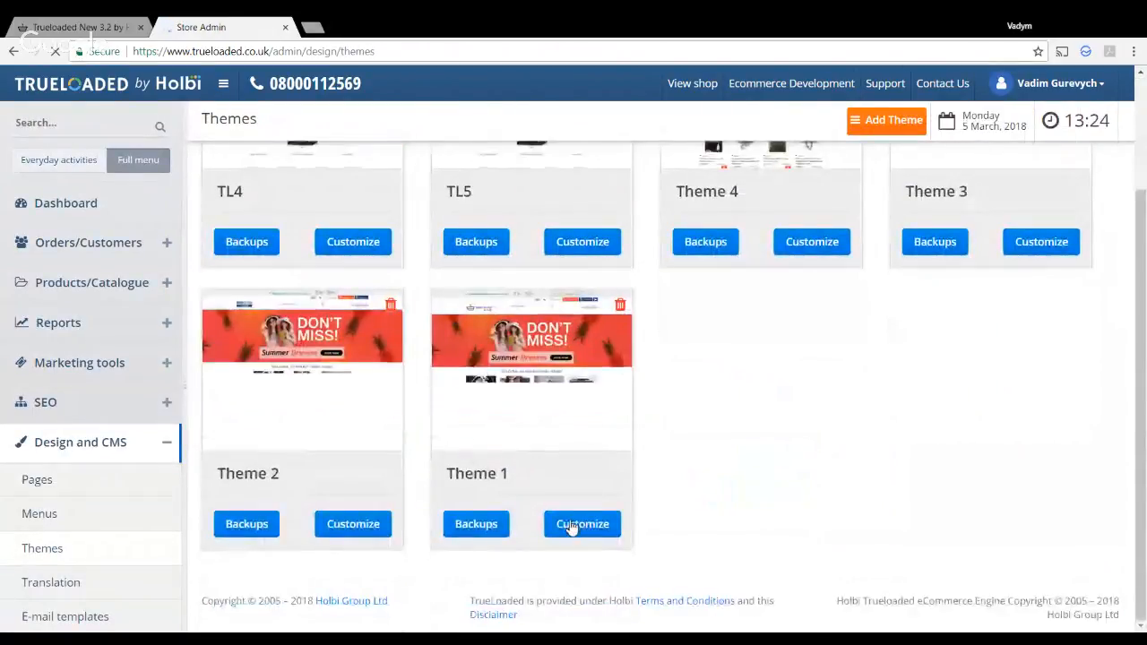
pyautogui.click(573, 525)
pyautogui.click(428, 332)
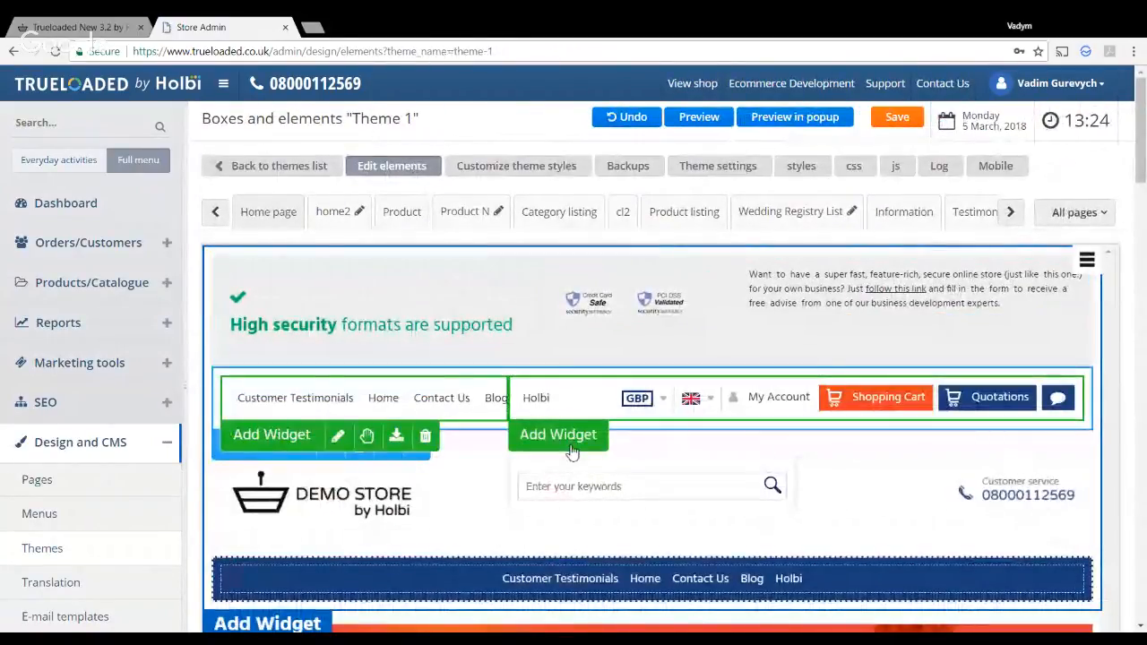
# Open the settings of the main banner widget on Theme 1's home page.
pyautogui.scroll(-1, 573, 451)
pyautogui.scroll(-3, 572, 448)
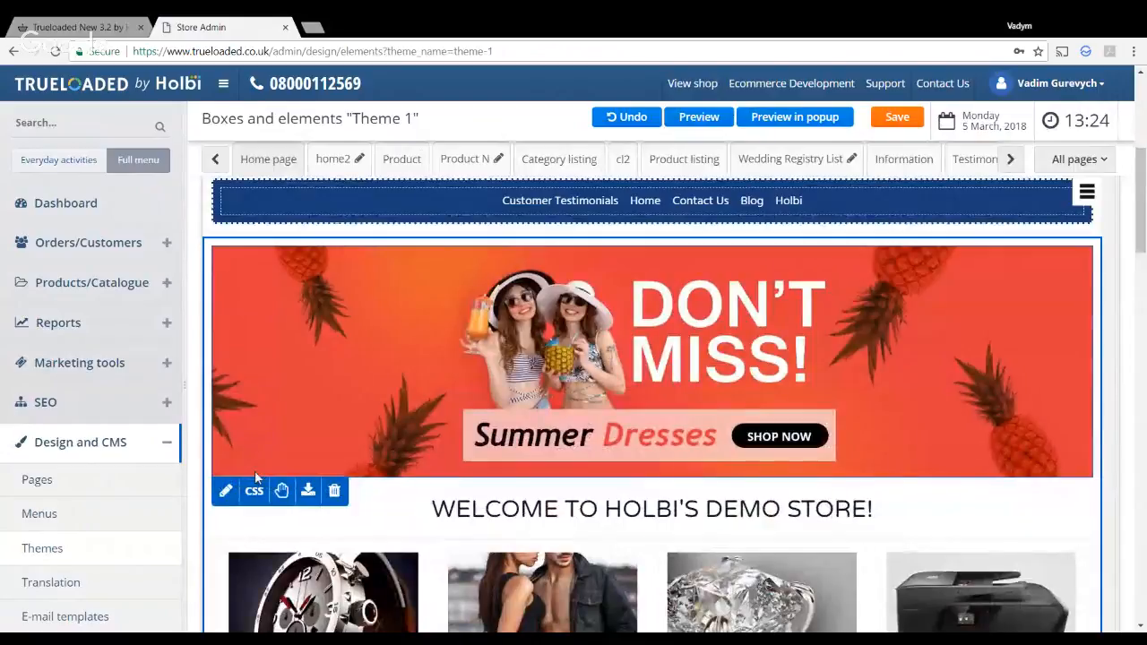
pyautogui.click(225, 491)
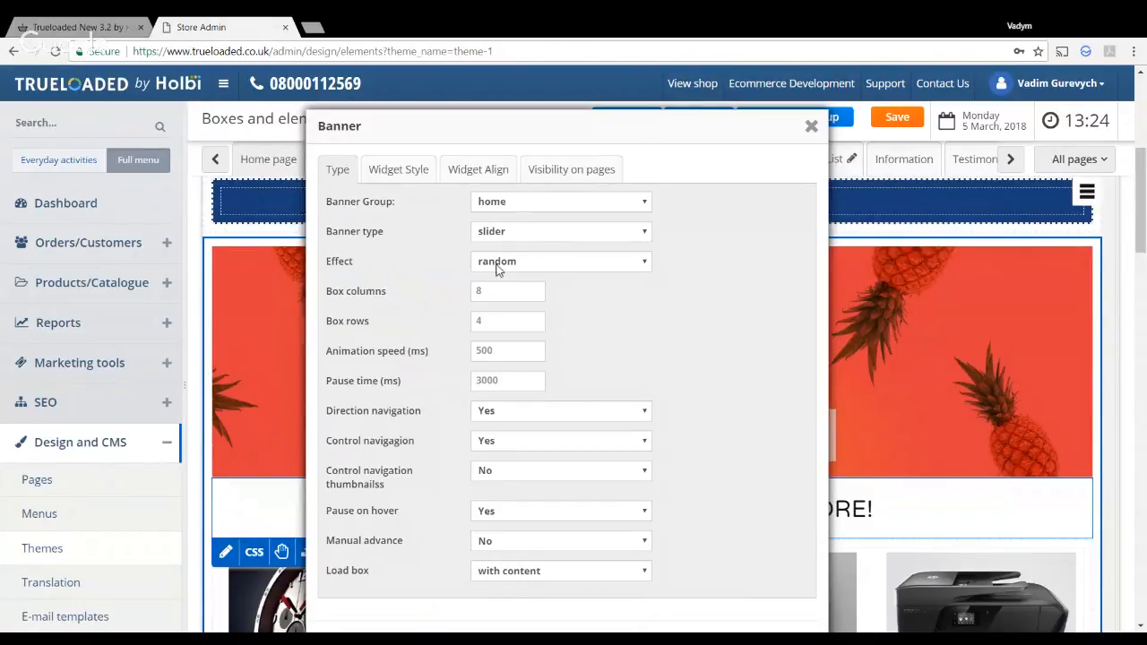
# Review the home page banner widget's group, type and effect options, try the banner type, and cancel the widget settings.
pyautogui.click(563, 272)
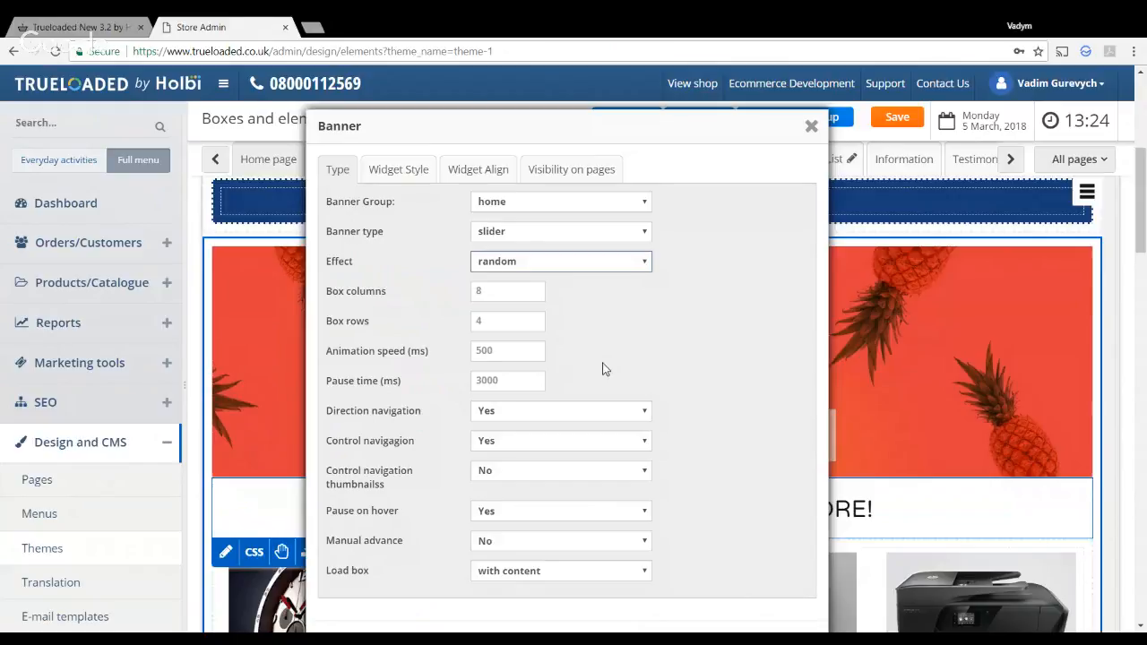
pyautogui.click(615, 200)
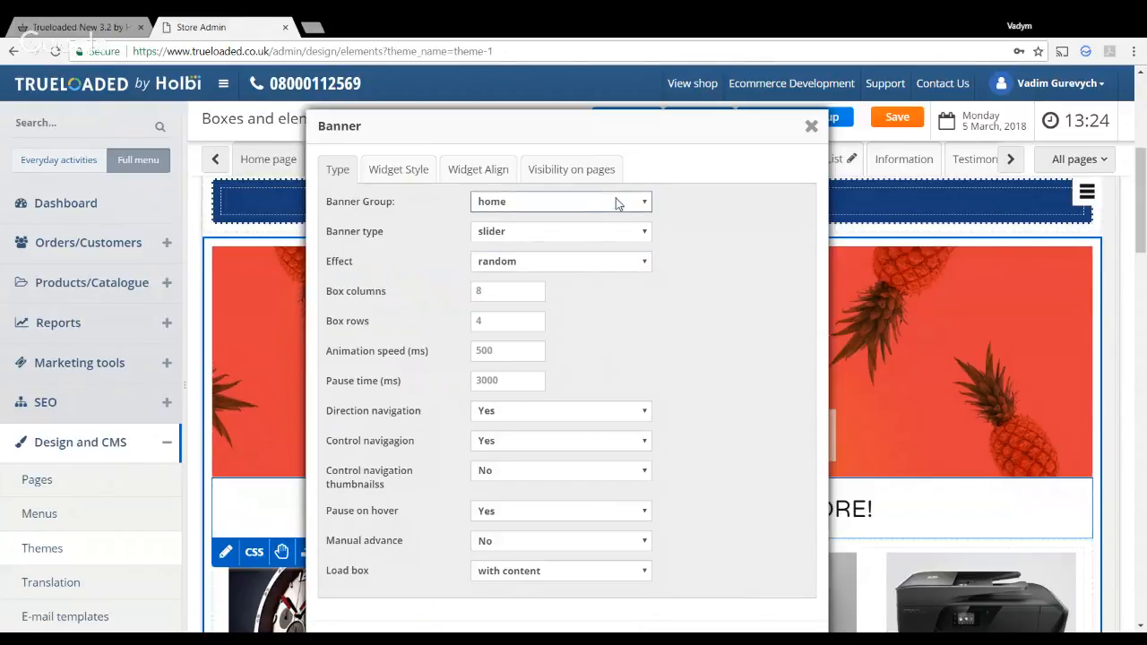
pyautogui.click(625, 233)
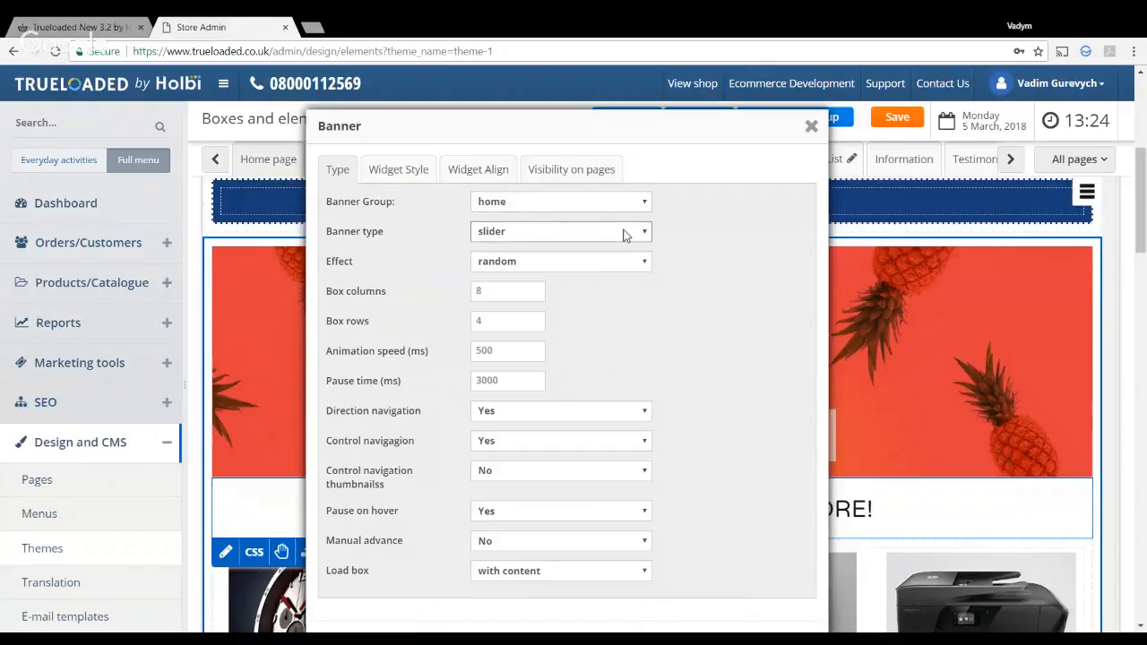
pyautogui.click(701, 235)
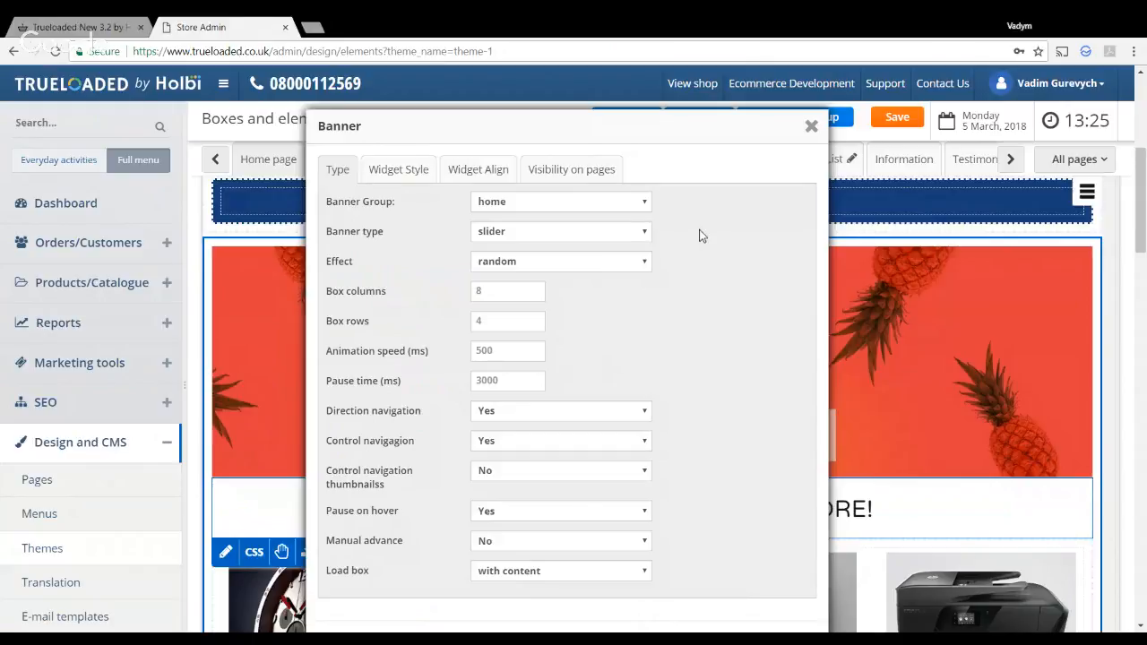
pyautogui.click(600, 258)
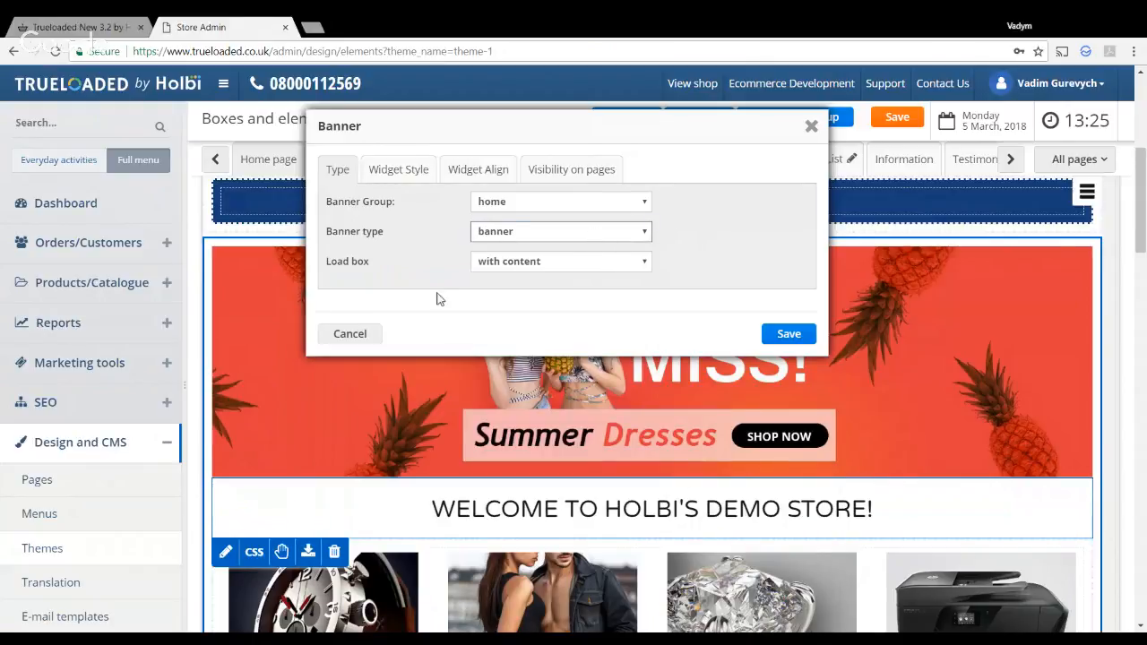
pyautogui.click(374, 334)
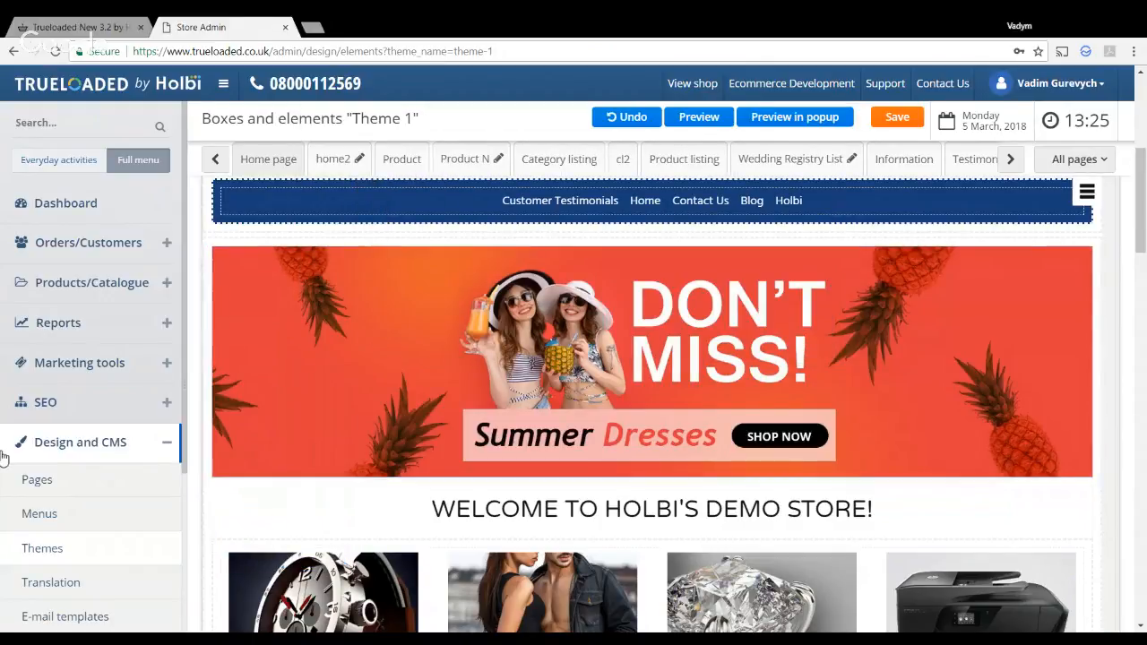
# Open the Translation page of the Design and CMS section and view its filter and list of text keys.
pyautogui.scroll(-1, 4, 452)
pyautogui.scroll(-1, 5, 452)
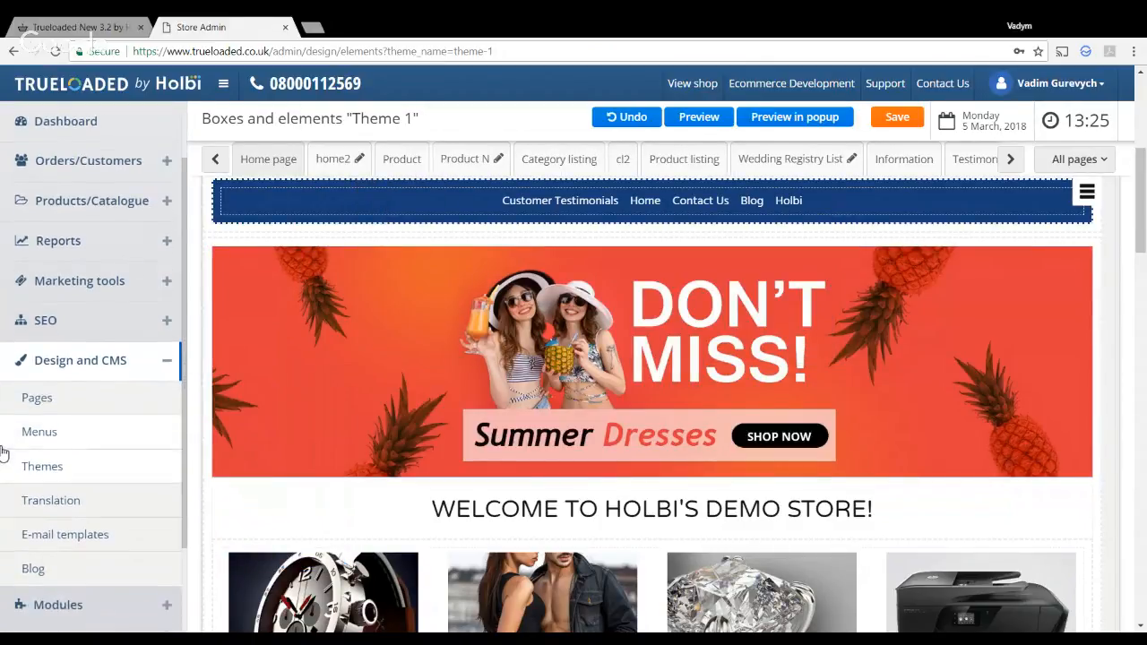
pyautogui.click(69, 500)
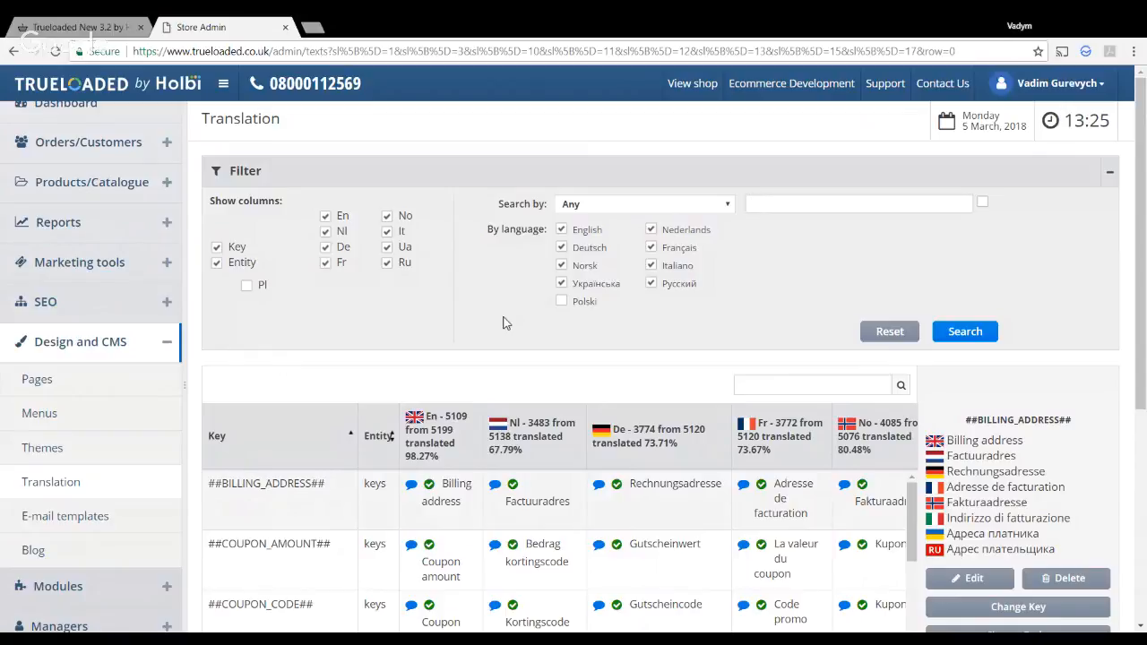
pyautogui.scroll(-1, 503, 322)
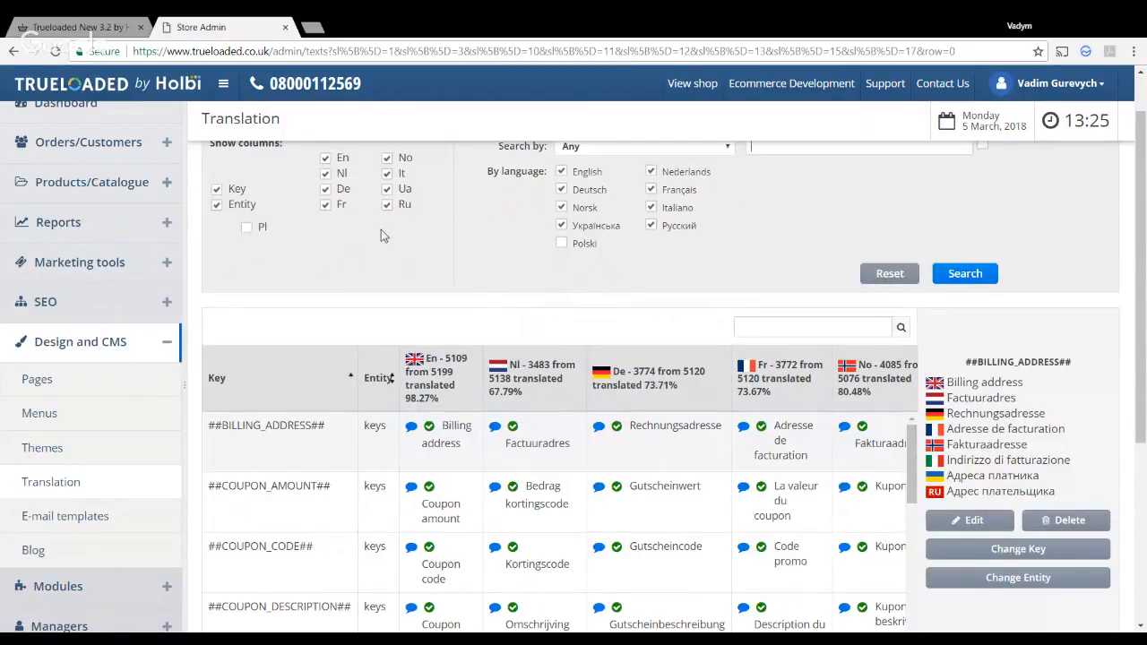
# Switch to the storefront, open the Watch category from the home page, and view its product listing and Compare button.
pyautogui.click(56, 31)
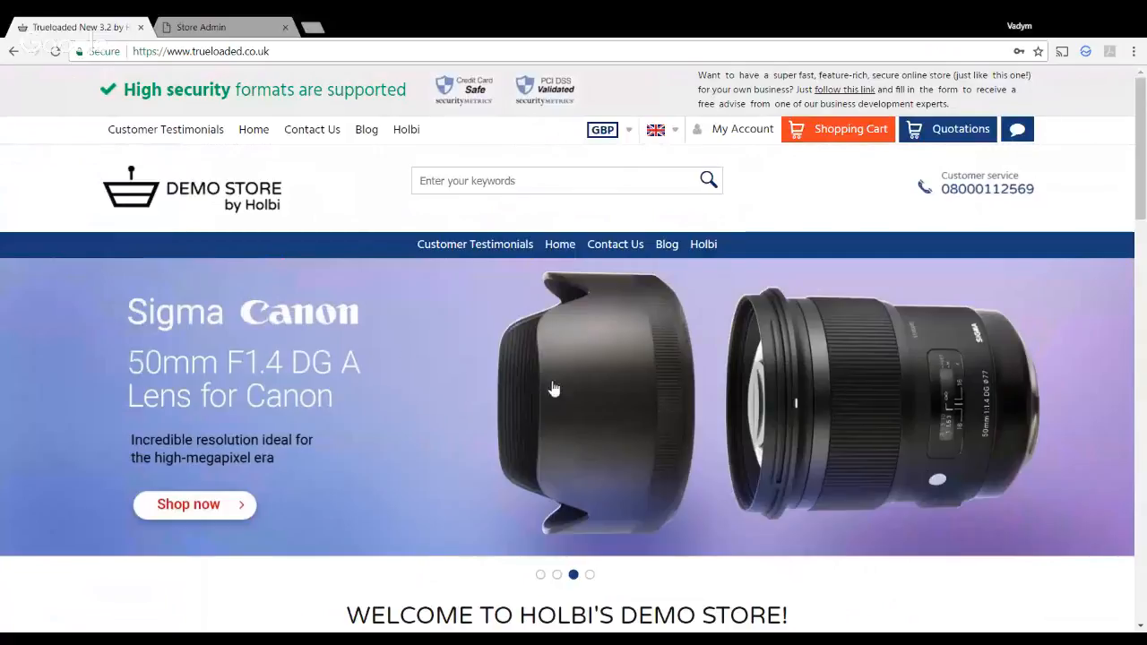
pyautogui.scroll(-1, 564, 385)
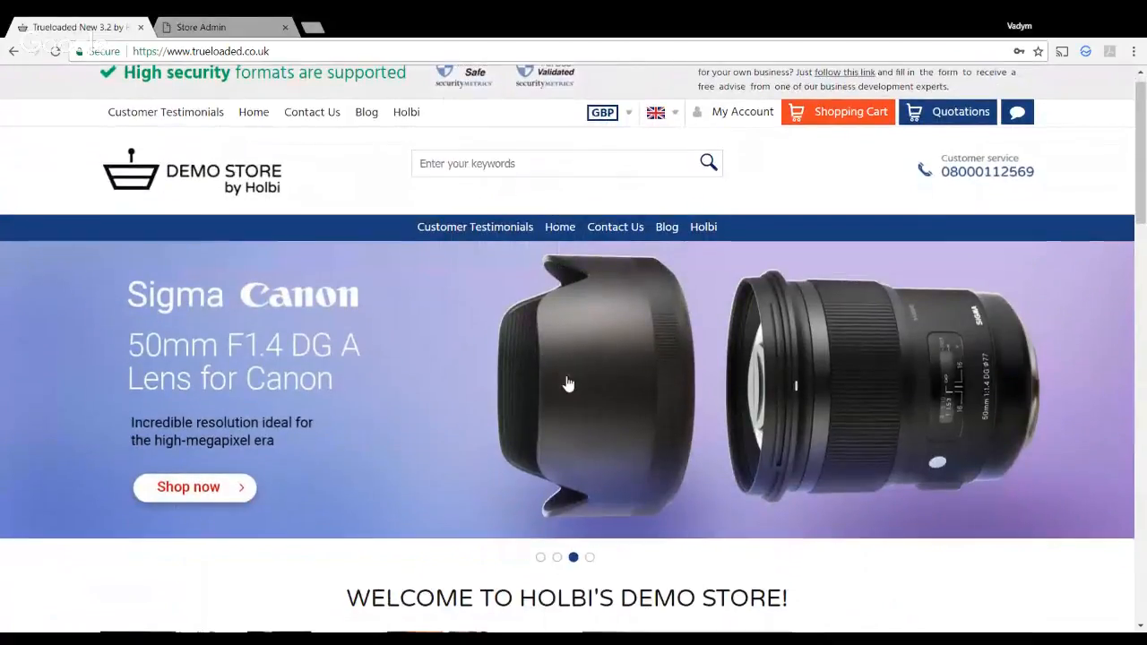
pyautogui.scroll(-5, 568, 384)
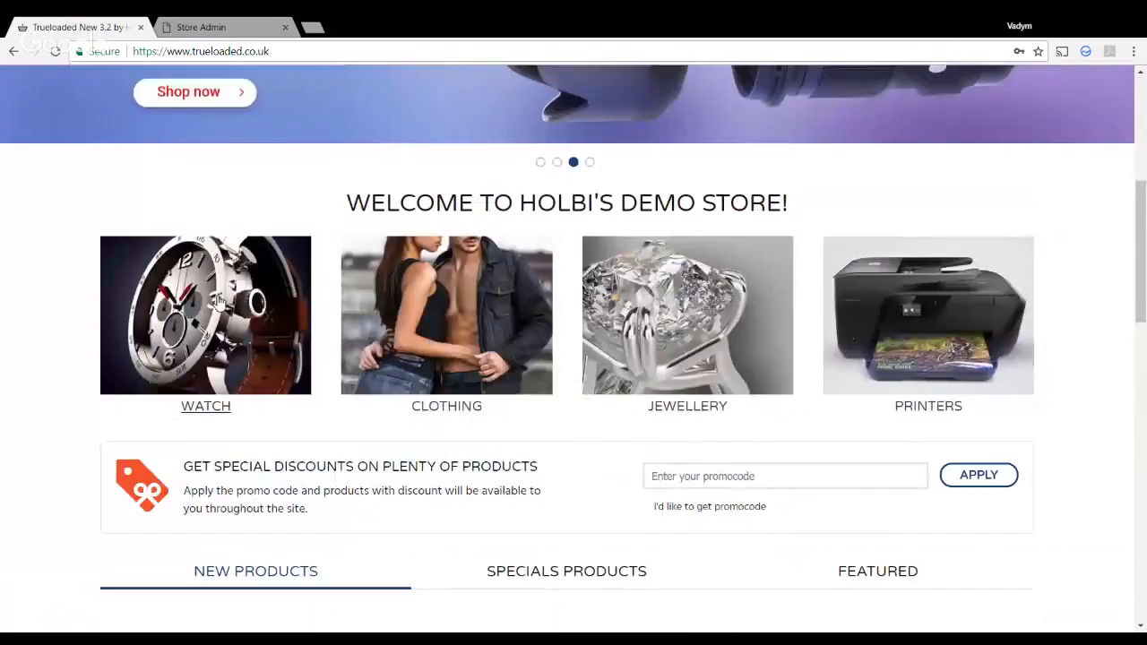
pyautogui.click(218, 302)
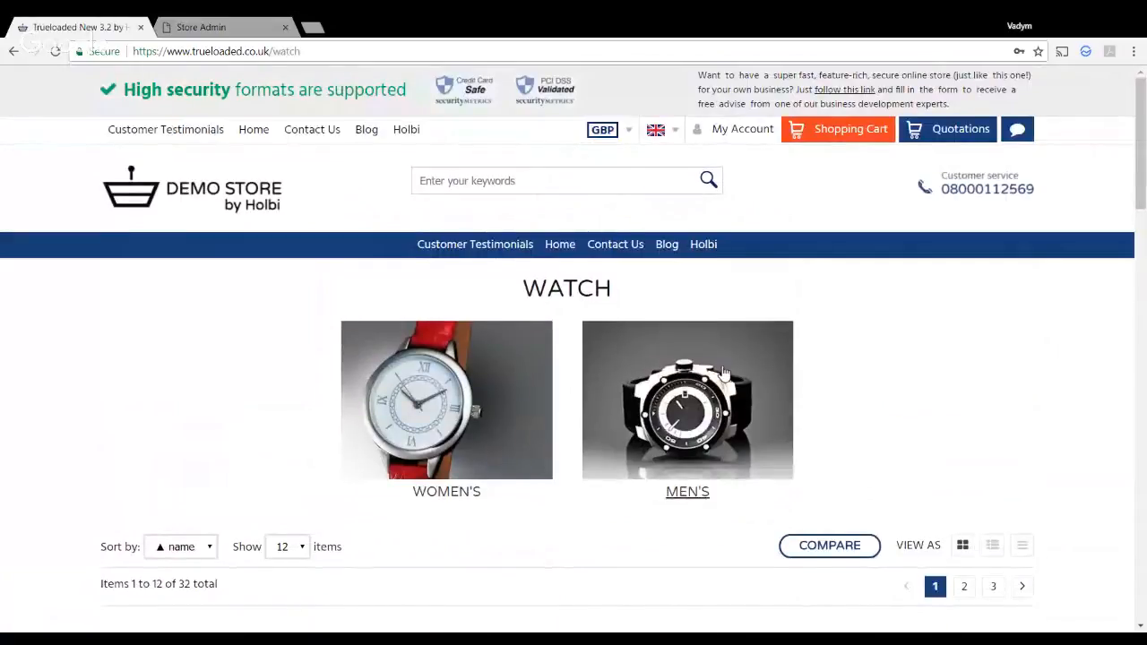
pyautogui.scroll(-4, 724, 372)
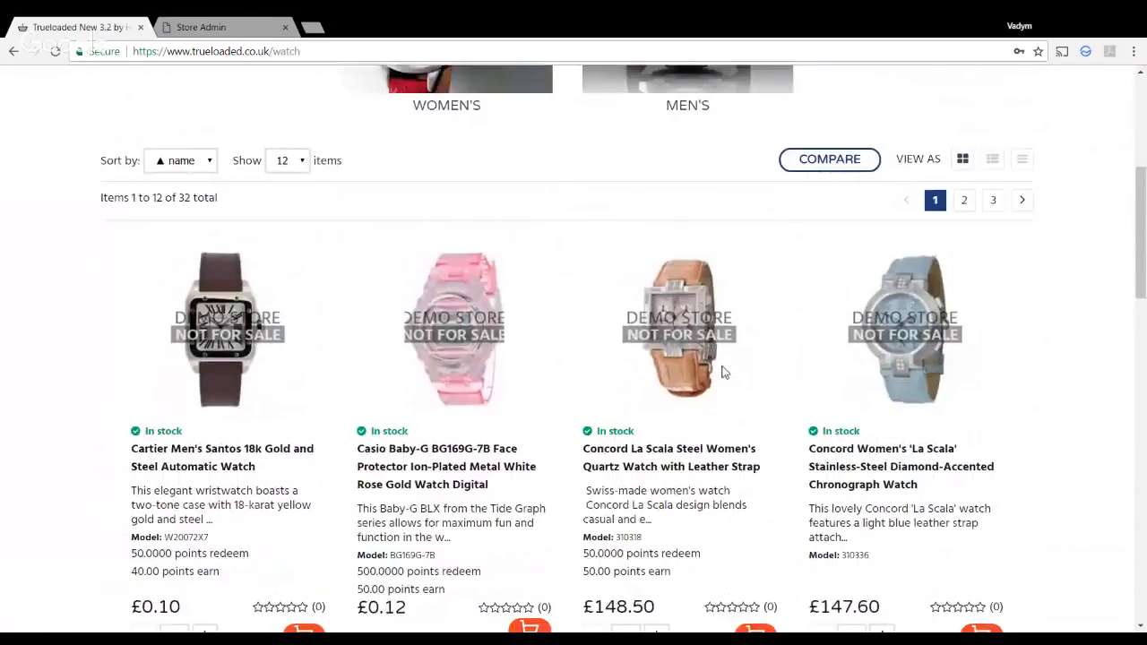
pyautogui.scroll(-1, 723, 371)
pyautogui.scroll(3, 724, 371)
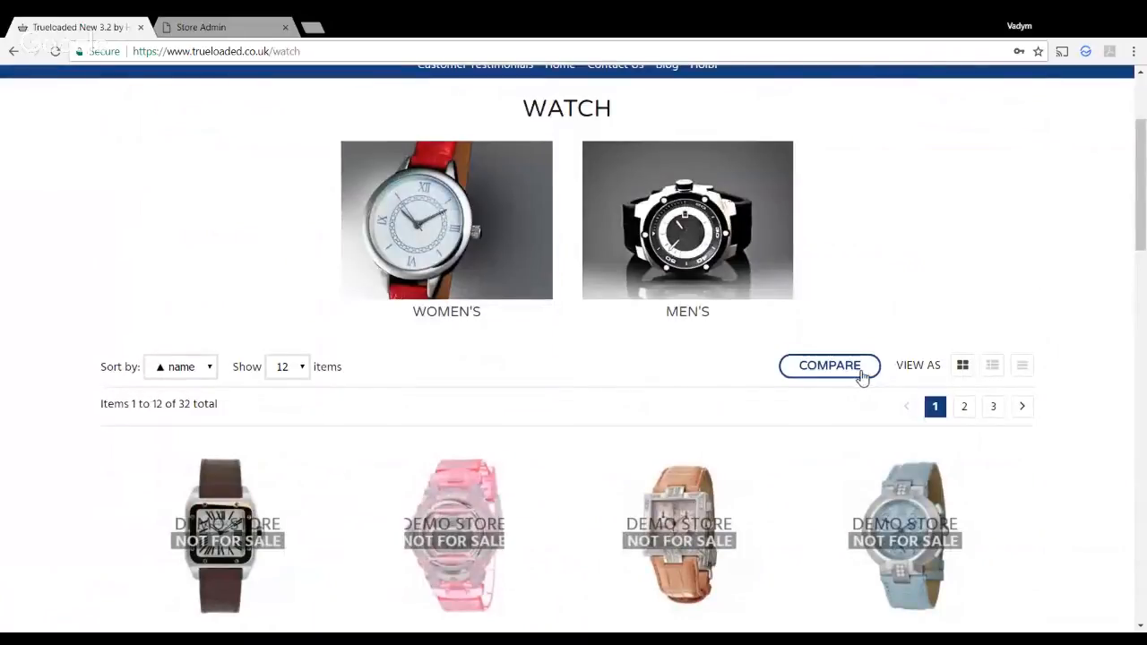
# Return to the store admin and search the translations for "compare".
pyautogui.click(215, 29)
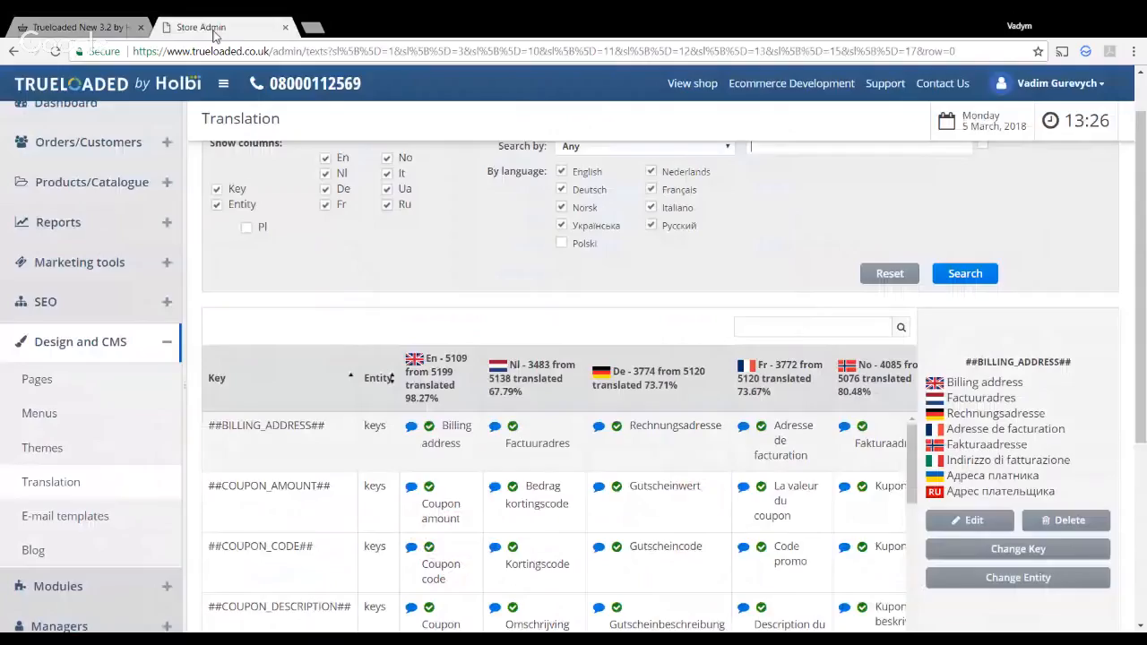
pyautogui.scroll(1, 606, 440)
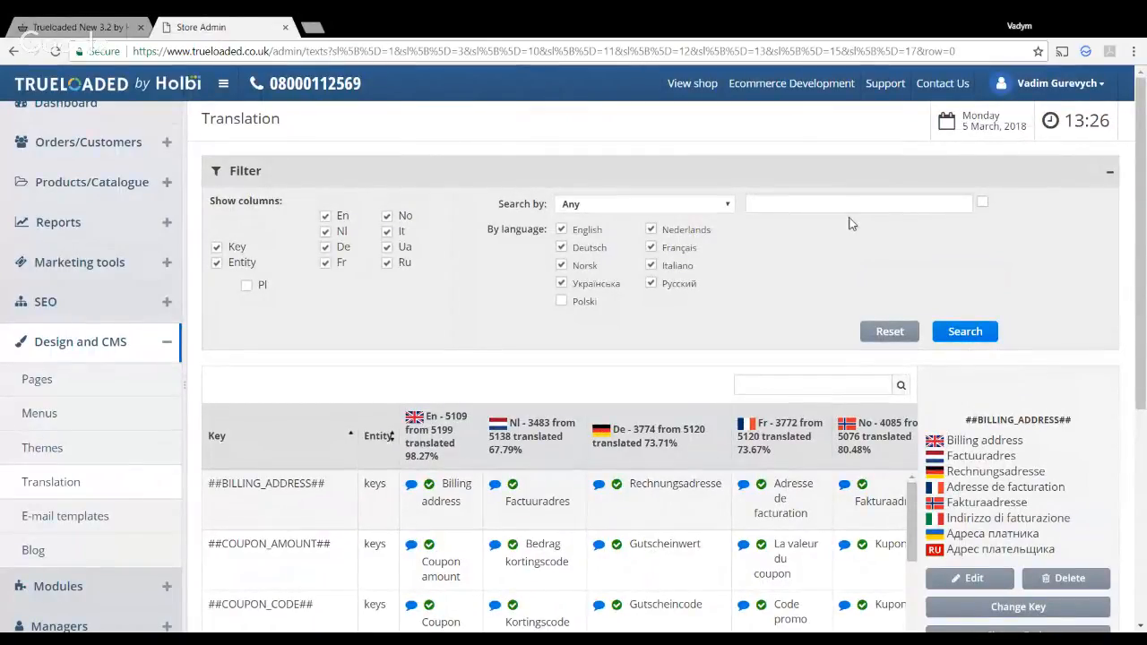
pyautogui.write('compare')
pyautogui.press('Return')
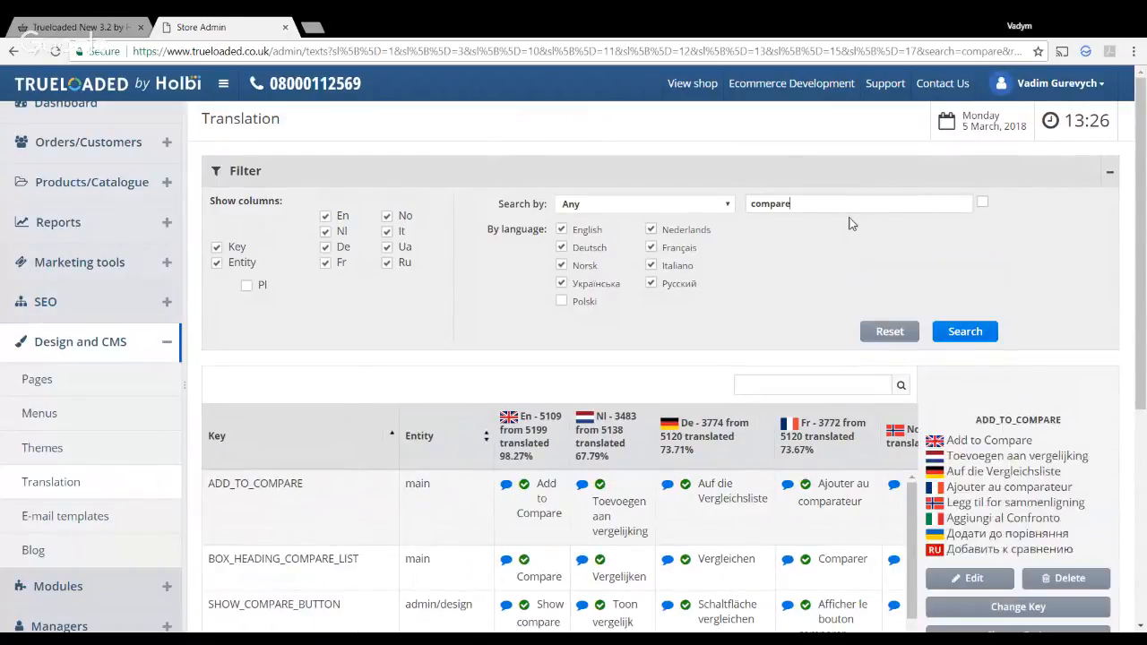
# Change the English text of the BOX_HEADING_COMPARE_LIST key to "Compare Products" and save the translation.
pyautogui.scroll(-2, 630, 387)
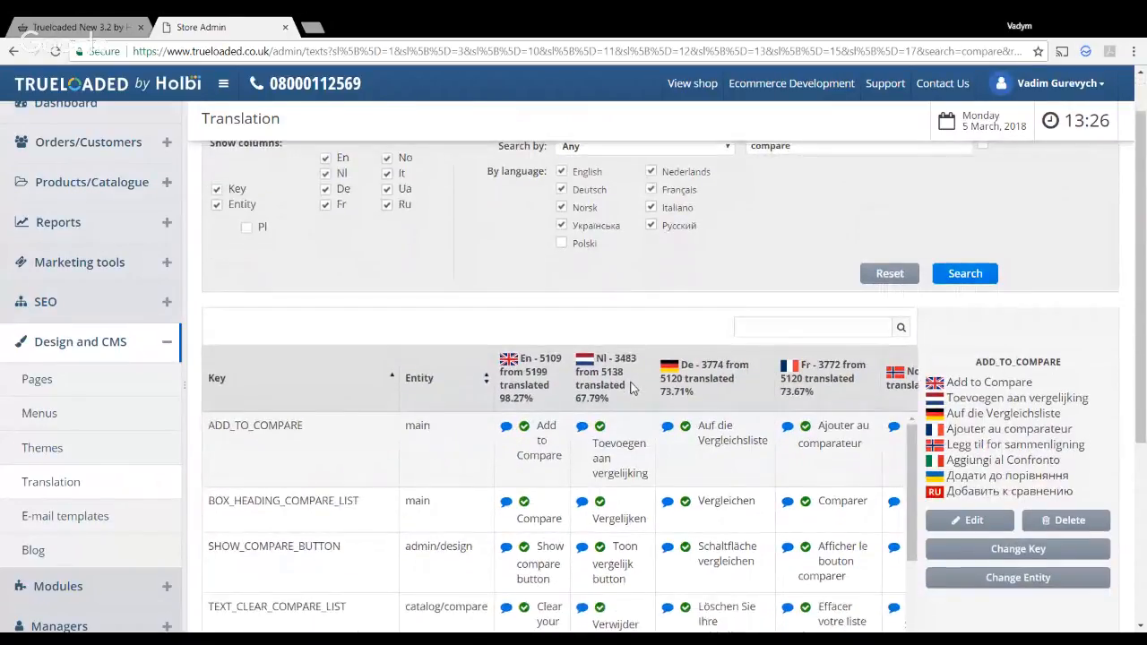
pyautogui.scroll(1, 630, 387)
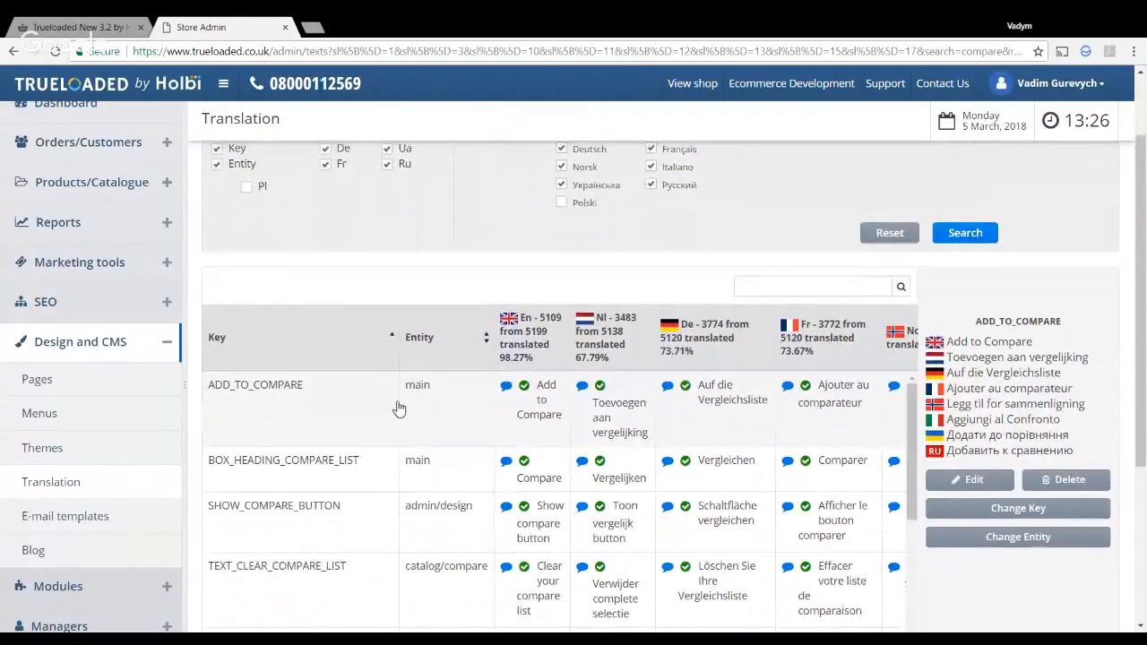
pyautogui.moveTo(503, 477)
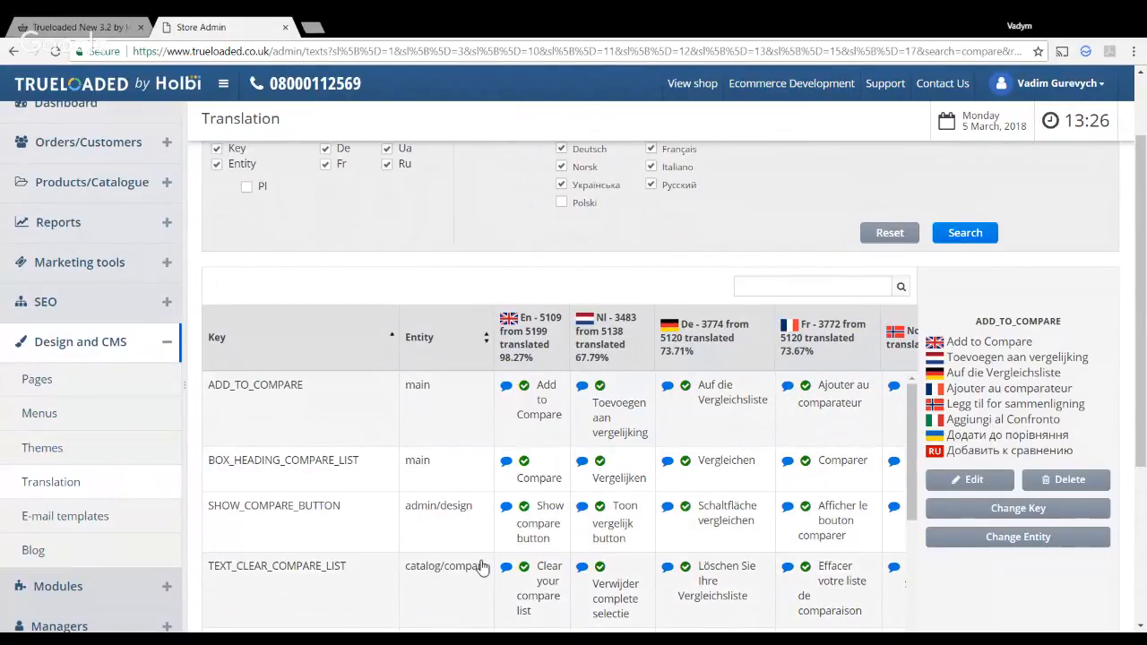
pyautogui.scroll(-3, 480, 565)
pyautogui.scroll(4, 479, 566)
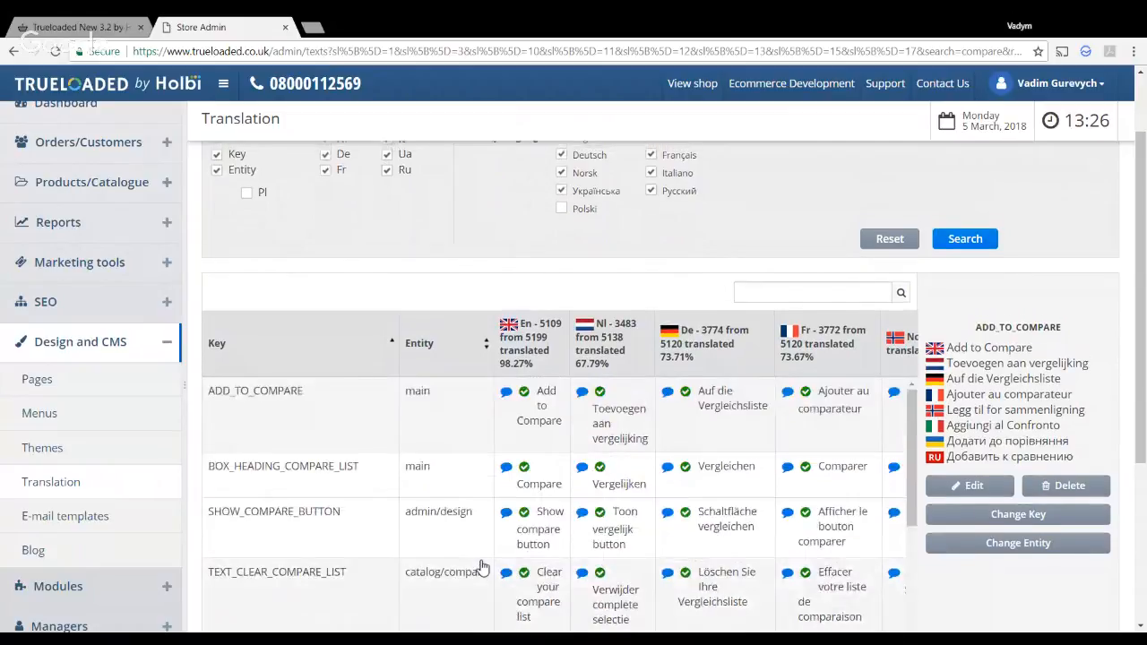
pyautogui.click(464, 489)
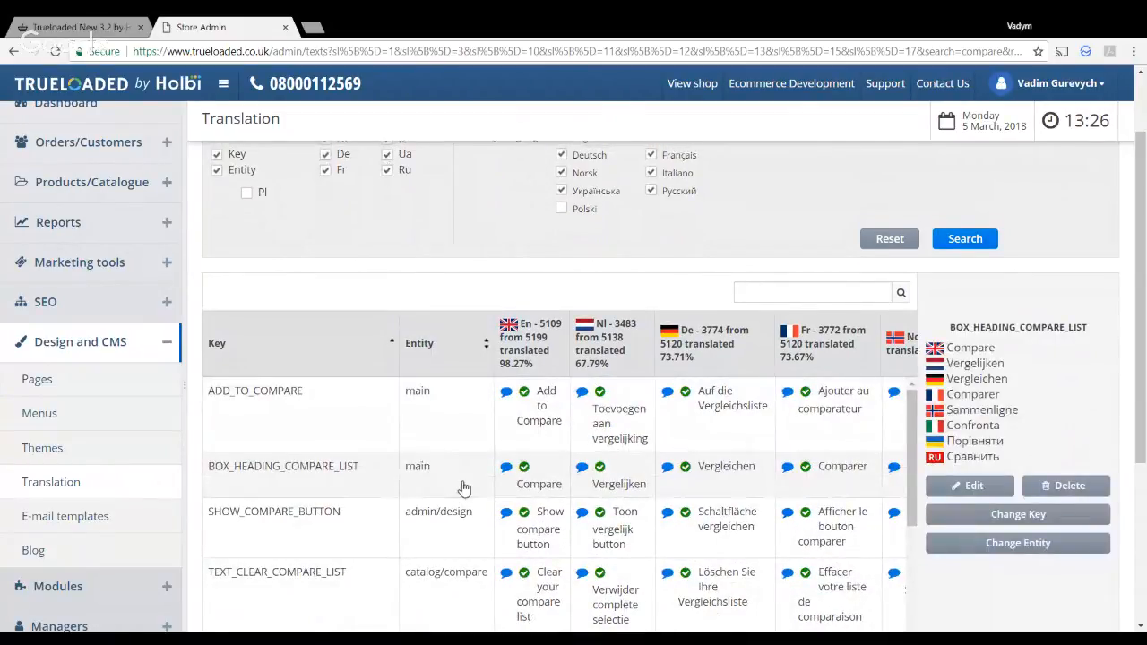
pyautogui.click(949, 490)
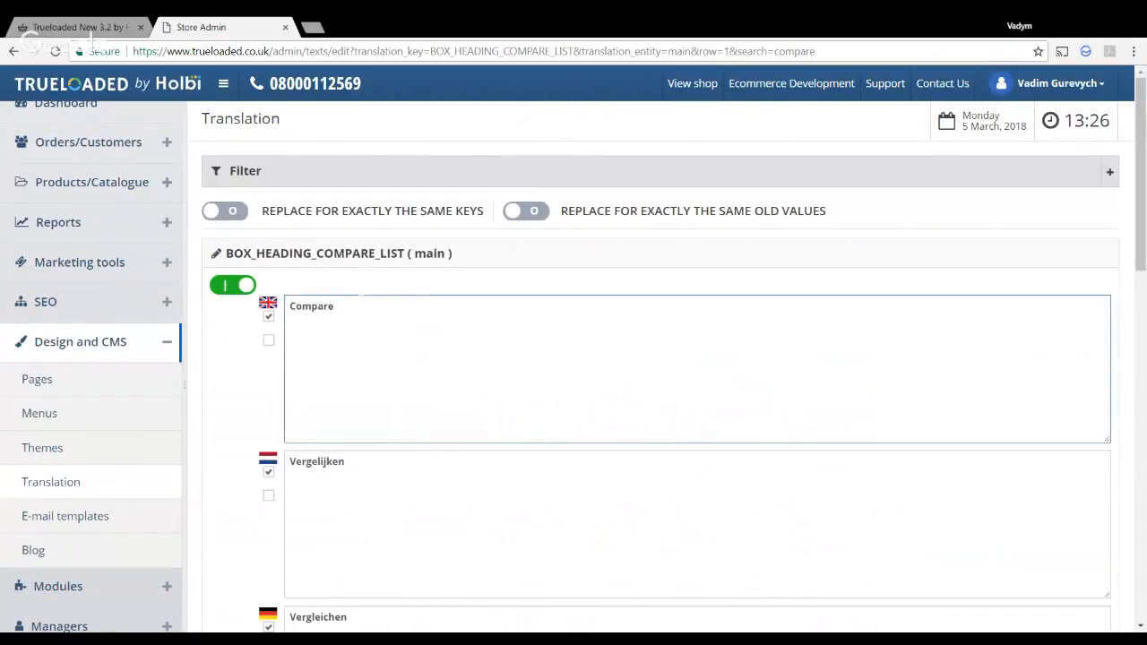
pyautogui.write('Products')
pyautogui.scroll(-15, 743, 293)
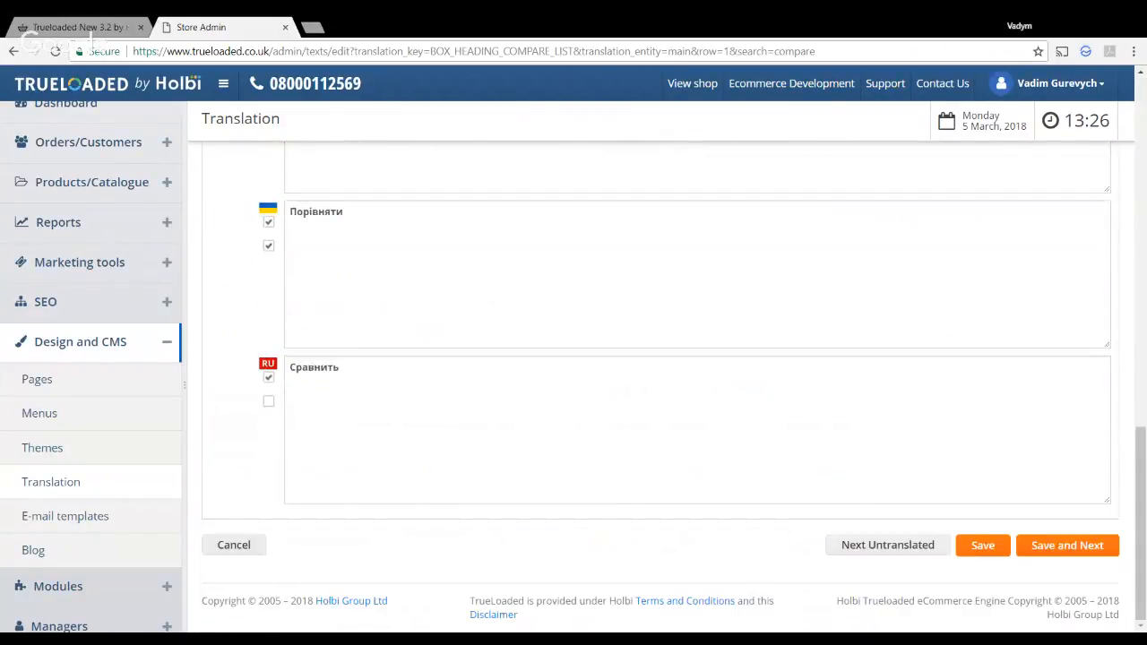
pyautogui.click(982, 544)
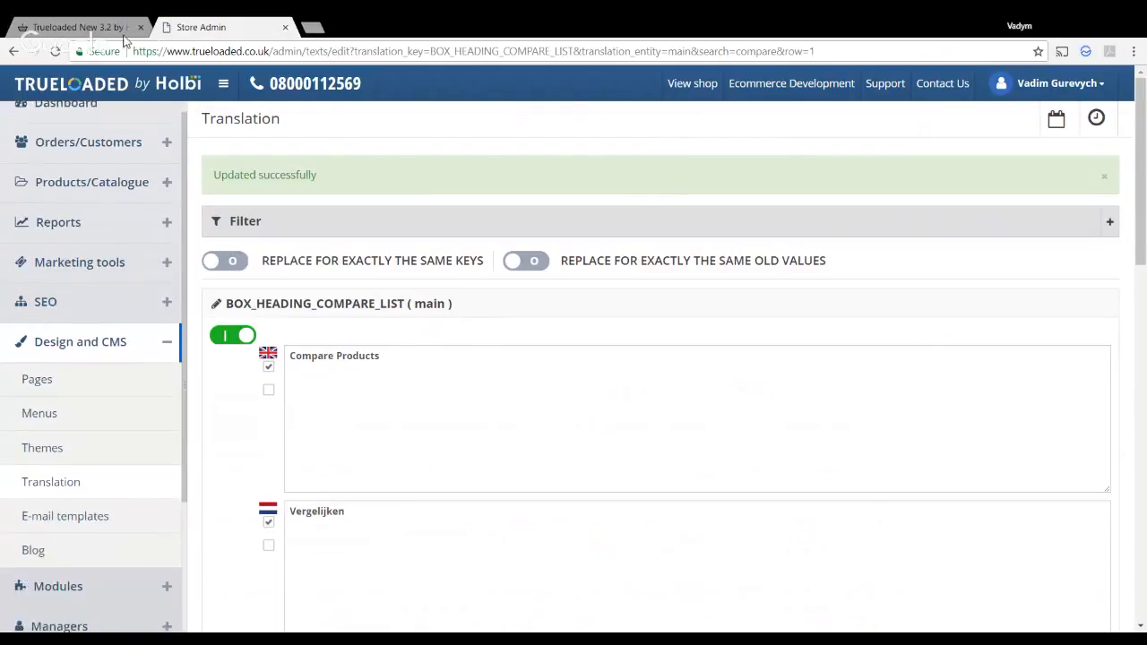
# Reload the storefront's Watch page and check the compare button's label and the product listing.
pyautogui.click(79, 27)
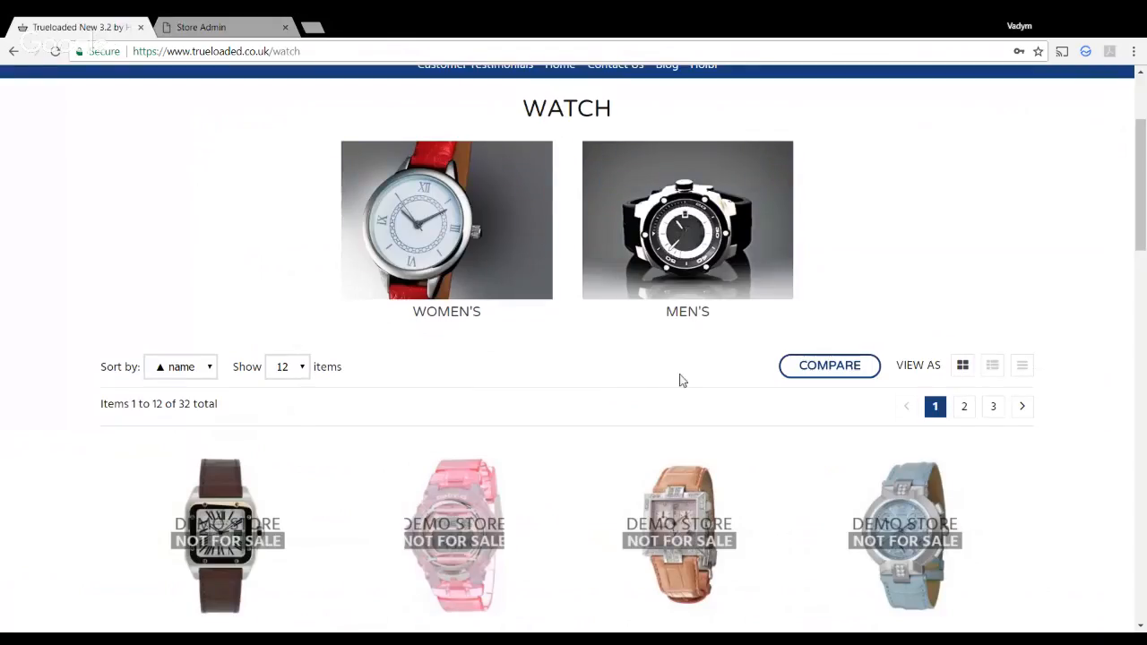
pyautogui.press('F5')
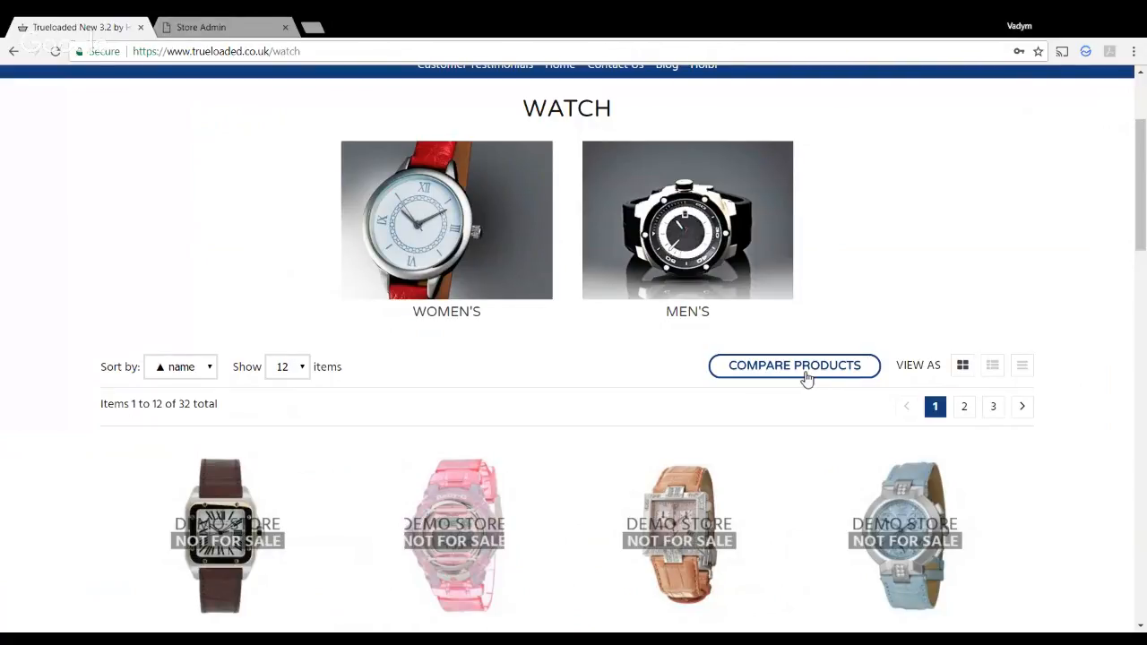
pyautogui.scroll(2, 806, 378)
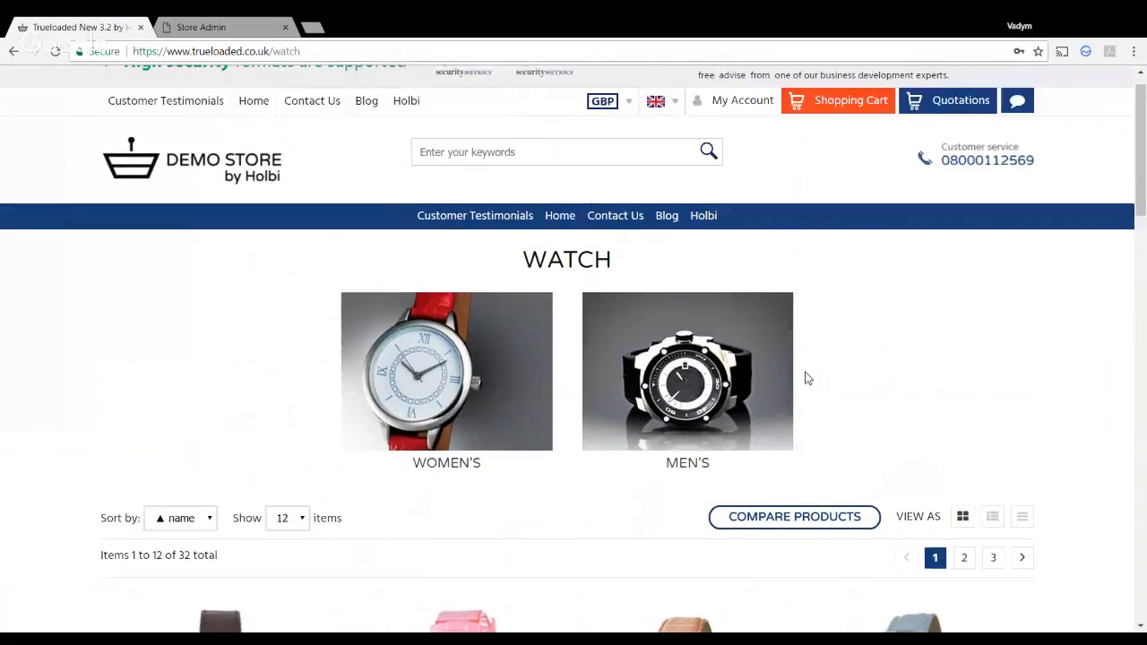
pyautogui.scroll(-5, 804, 378)
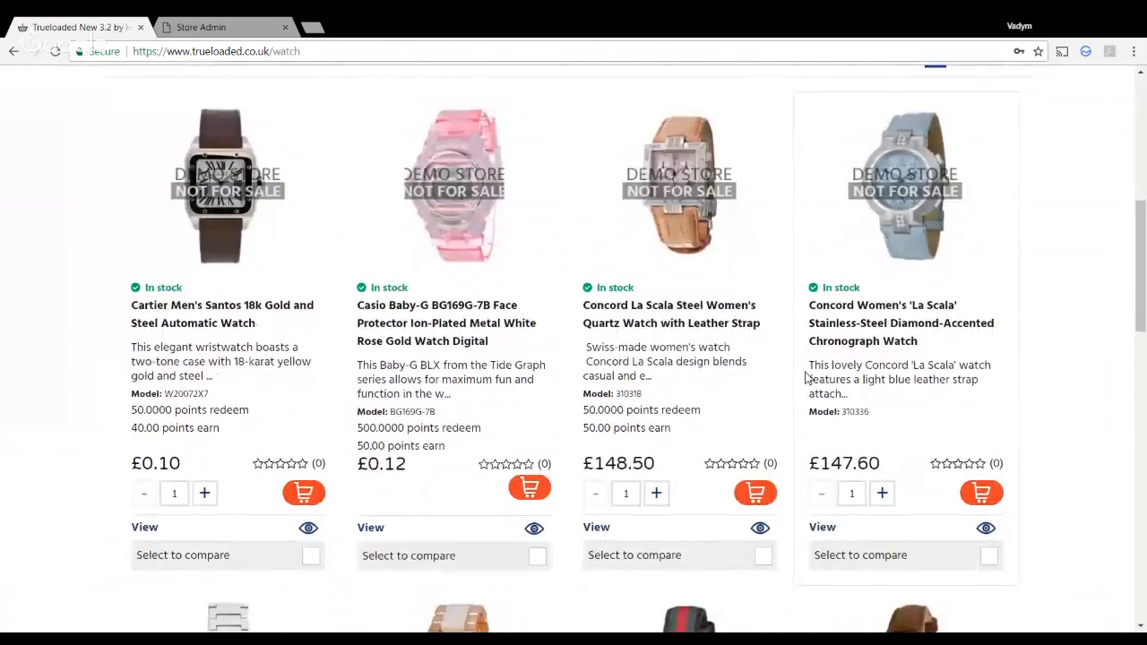
pyautogui.scroll(-2, 805, 378)
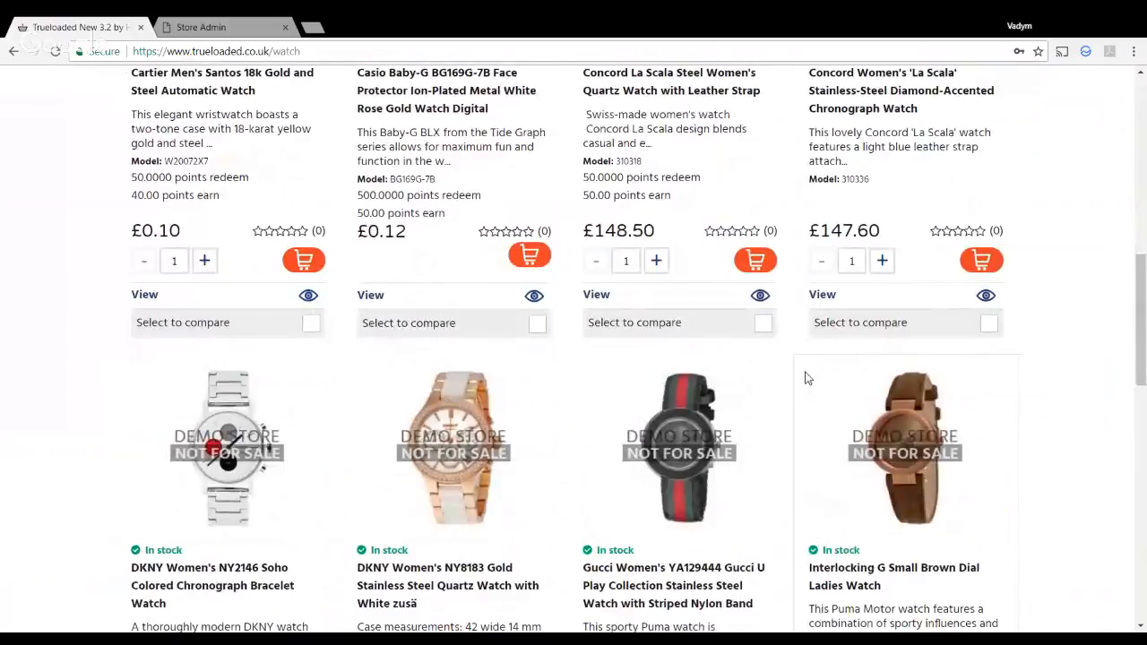
pyautogui.scroll(-1, 804, 378)
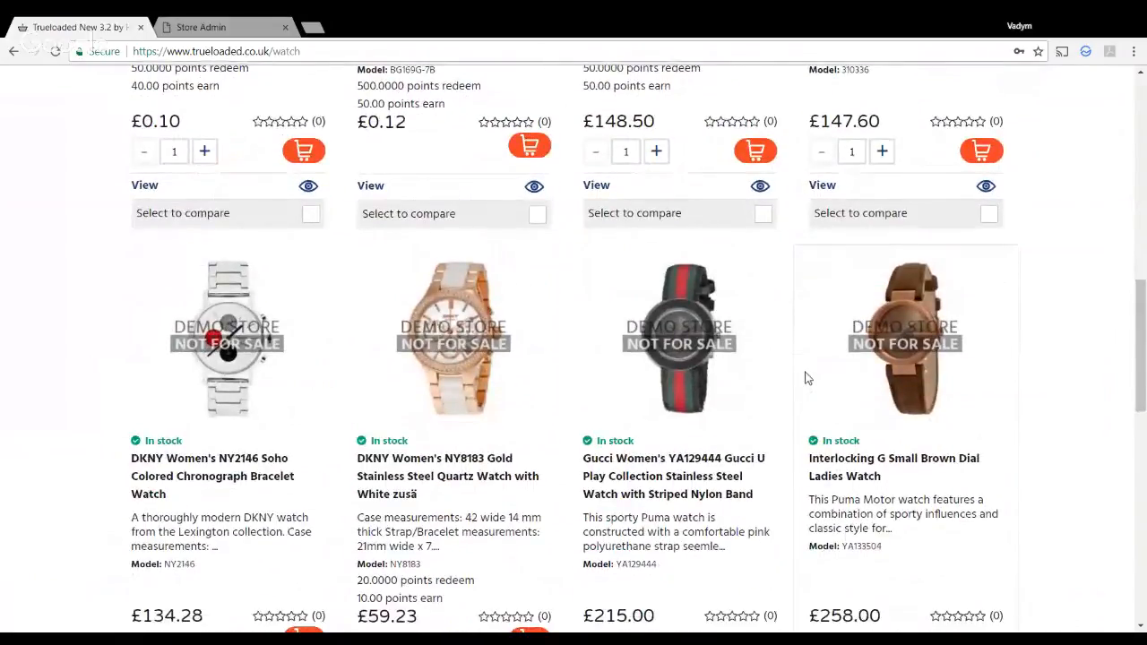
pyautogui.scroll(5, 804, 378)
pyautogui.scroll(2, 804, 378)
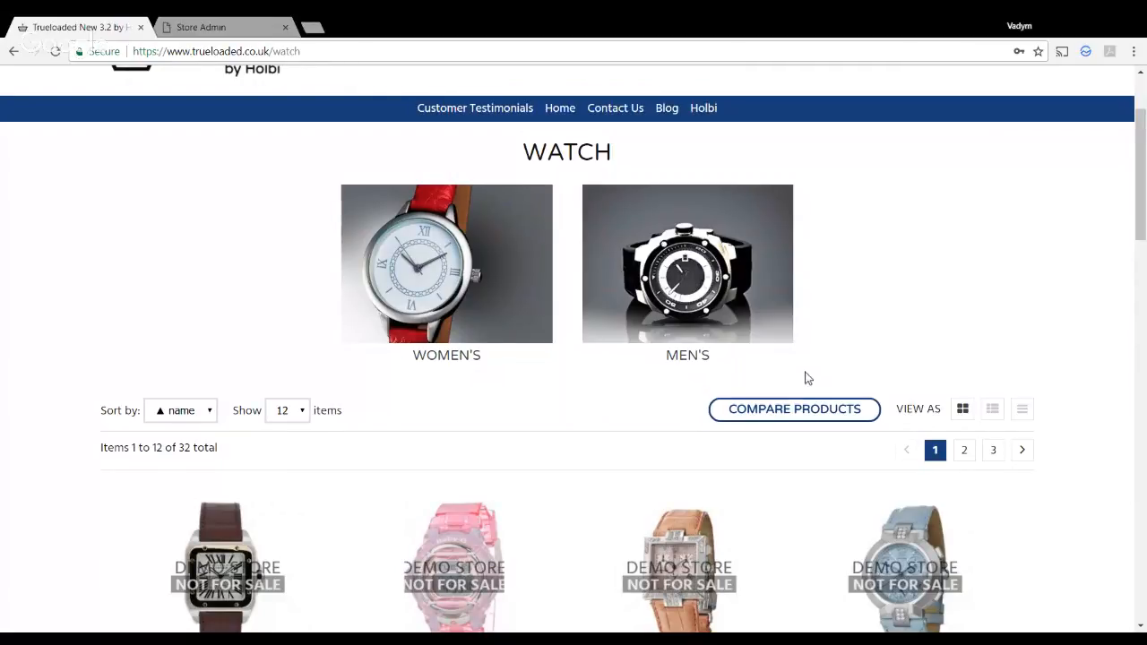
pyautogui.scroll(2, 806, 378)
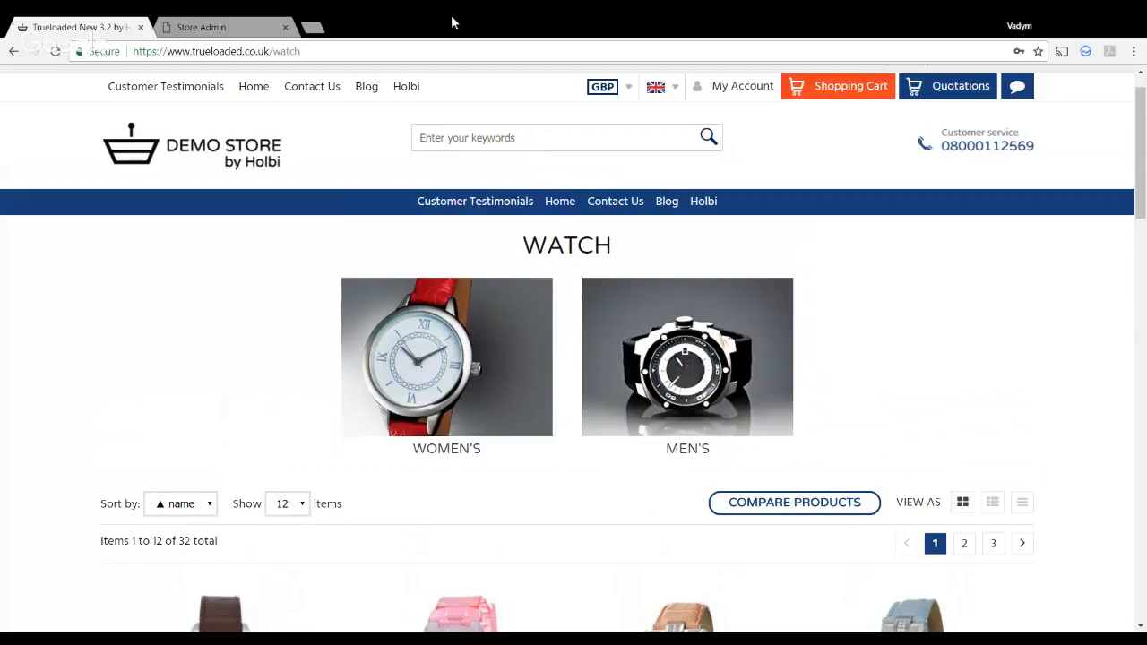
# Return to the store admin, open the e-mail templates, select Order Update, and look through the template list.
pyautogui.click(231, 29)
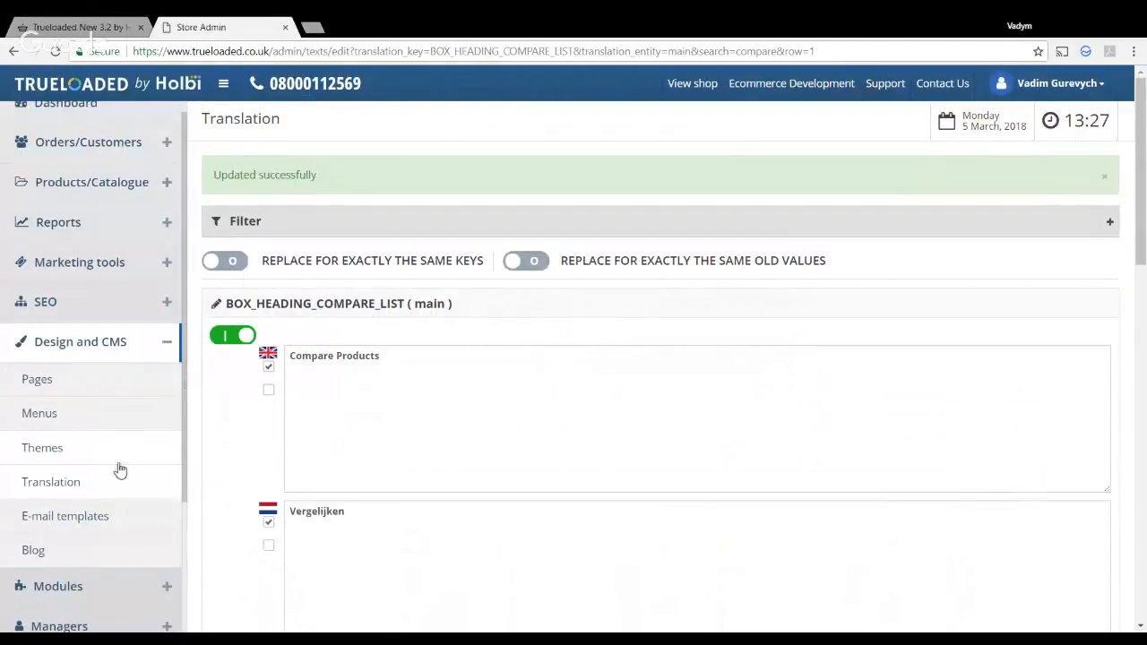
pyautogui.click(93, 522)
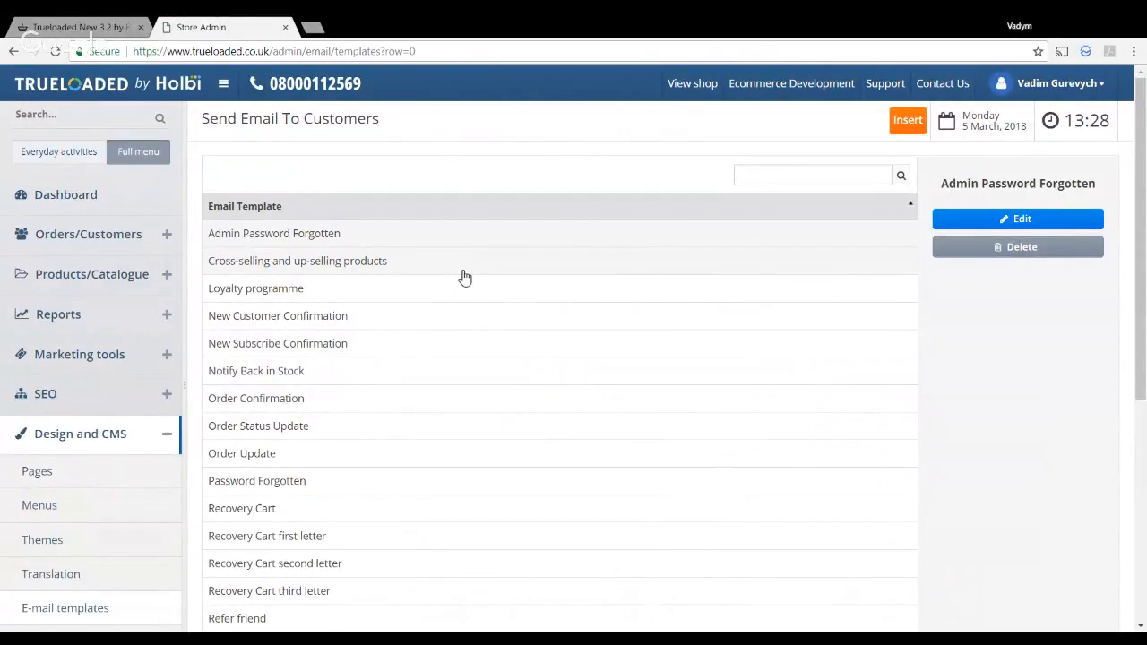
pyautogui.scroll(-1, 465, 277)
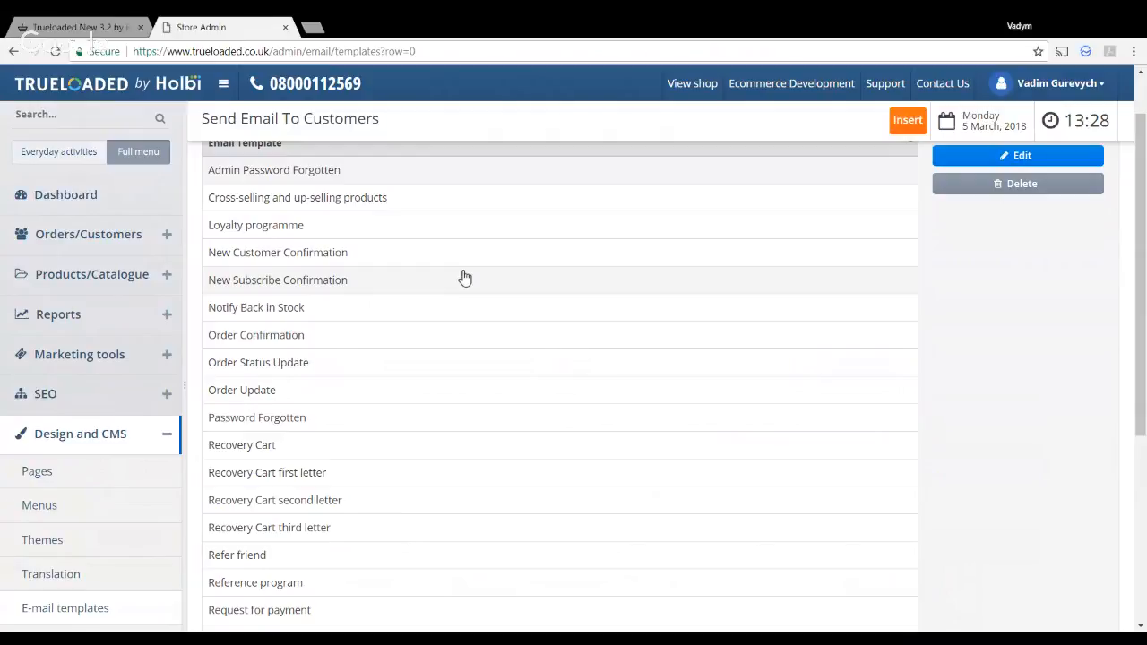
pyautogui.click(366, 391)
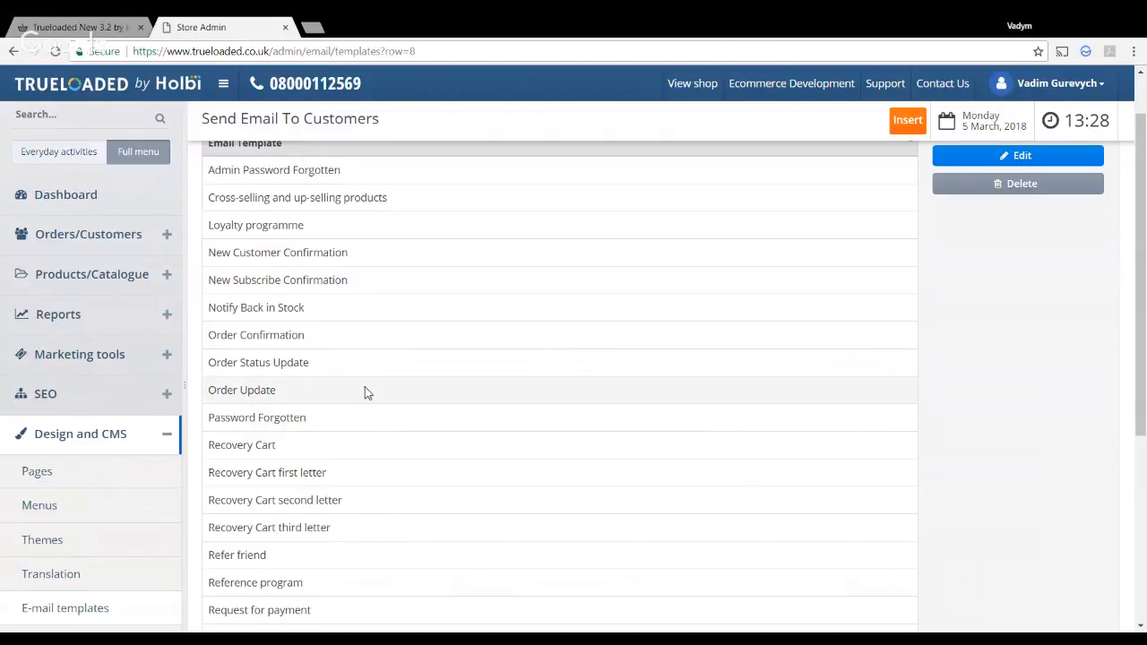
pyautogui.scroll(1, 918, 320)
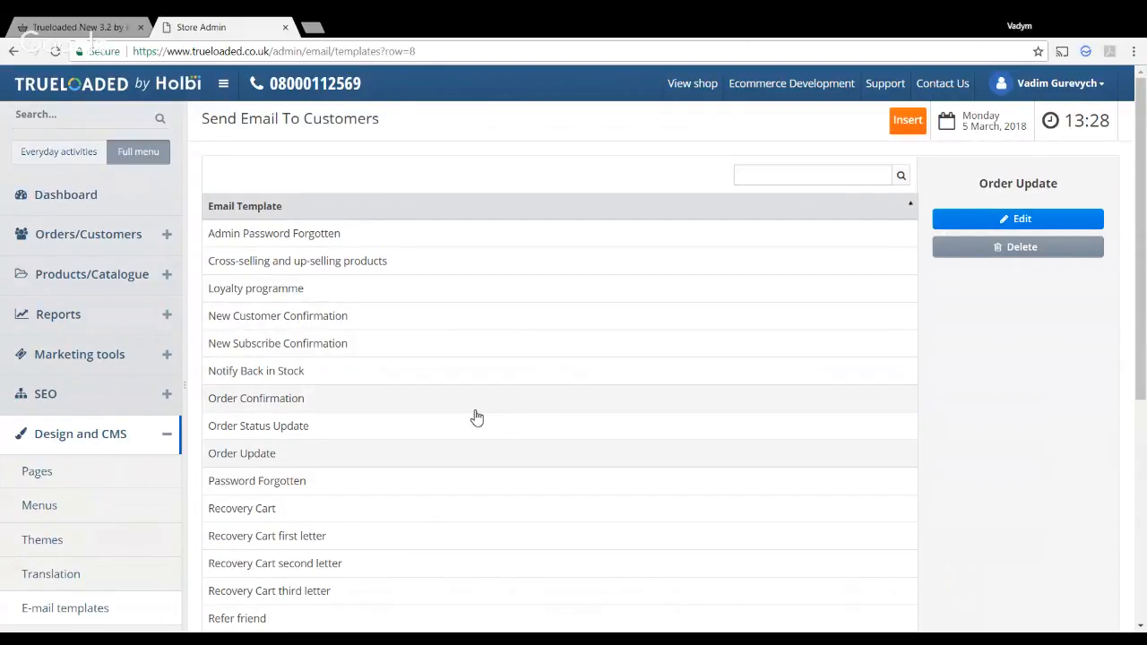
pyautogui.scroll(-1, 421, 358)
# Open the New Customer Confirmation template for editing and read through its English HTML content for the first front end.
pyautogui.click(370, 302)
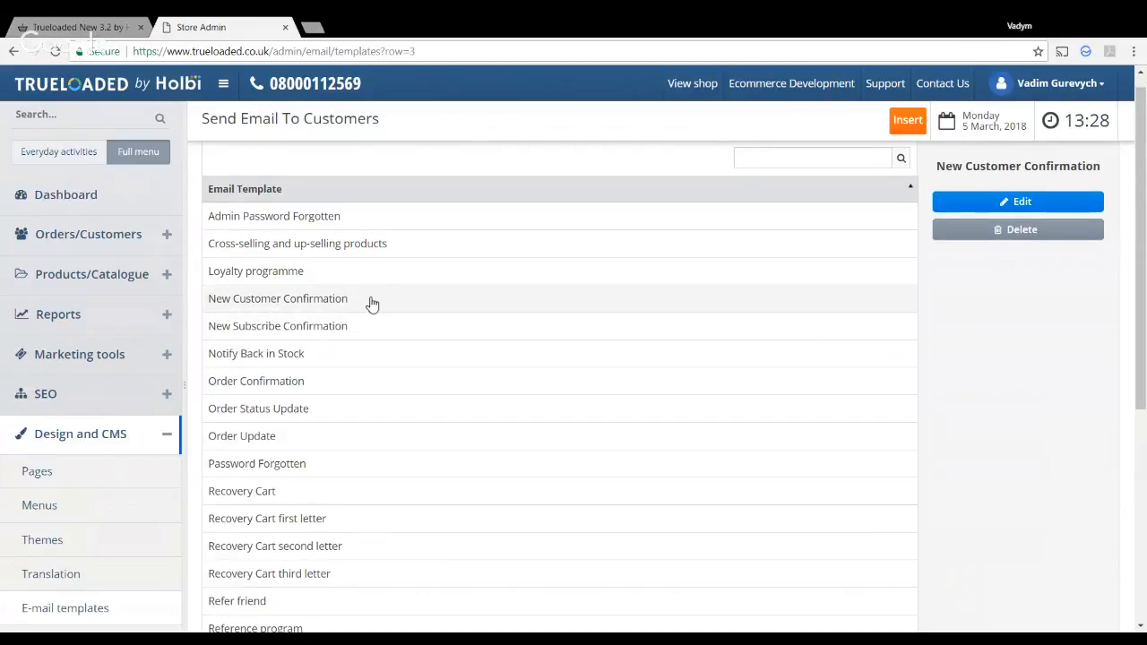
pyautogui.click(979, 205)
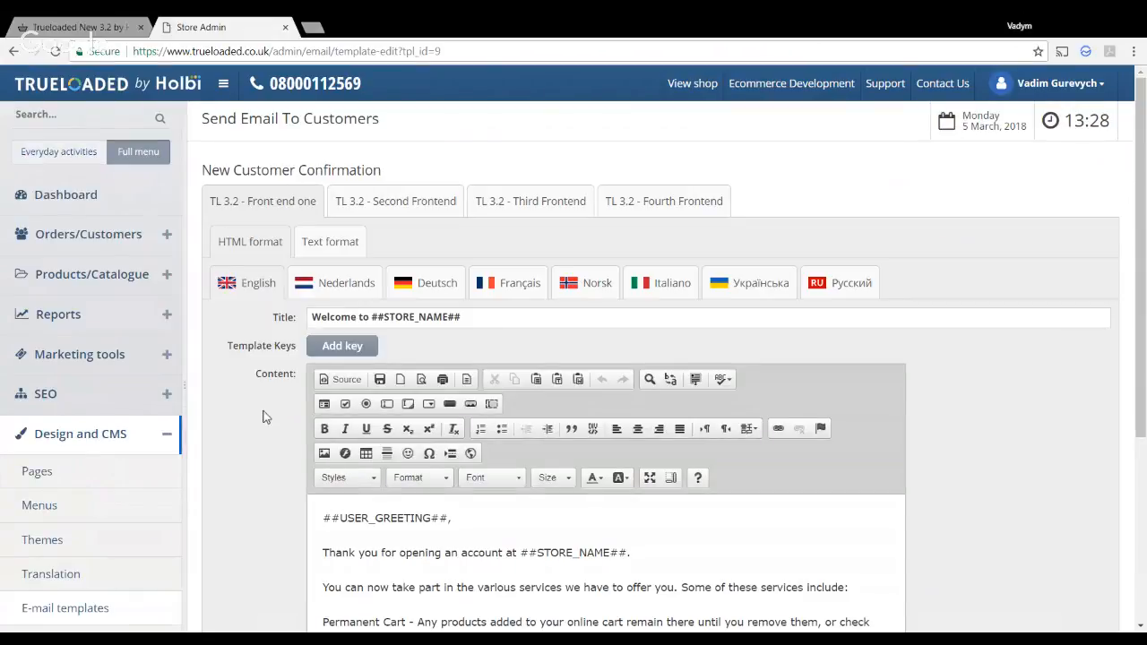
pyautogui.scroll(-1, 263, 417)
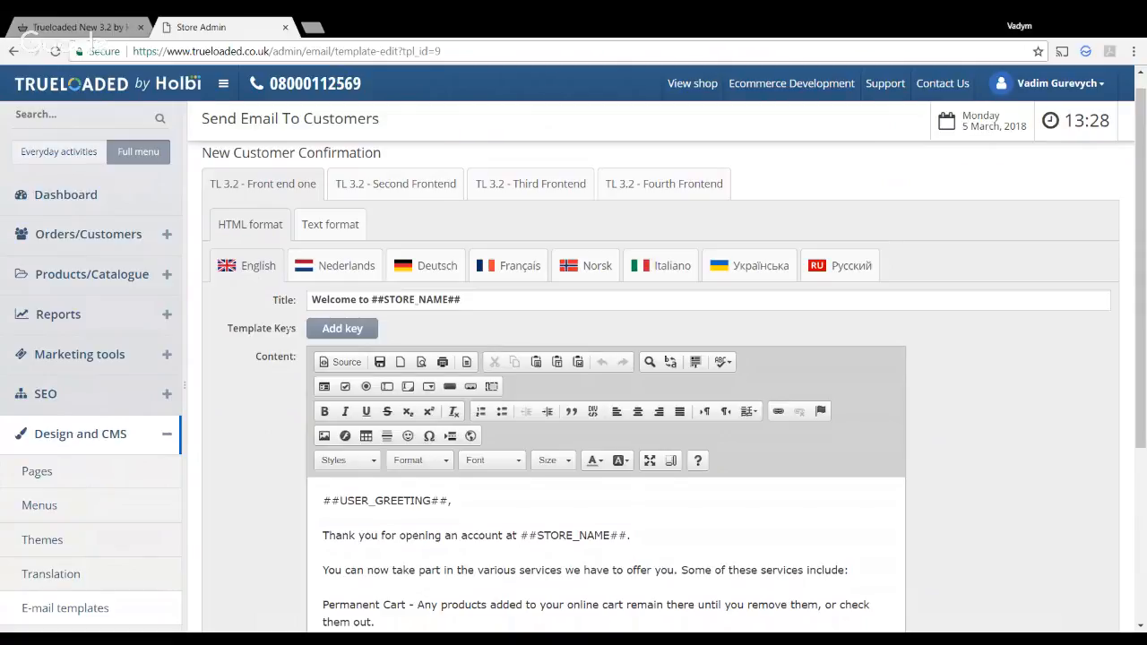
pyautogui.scroll(-1, 574, 359)
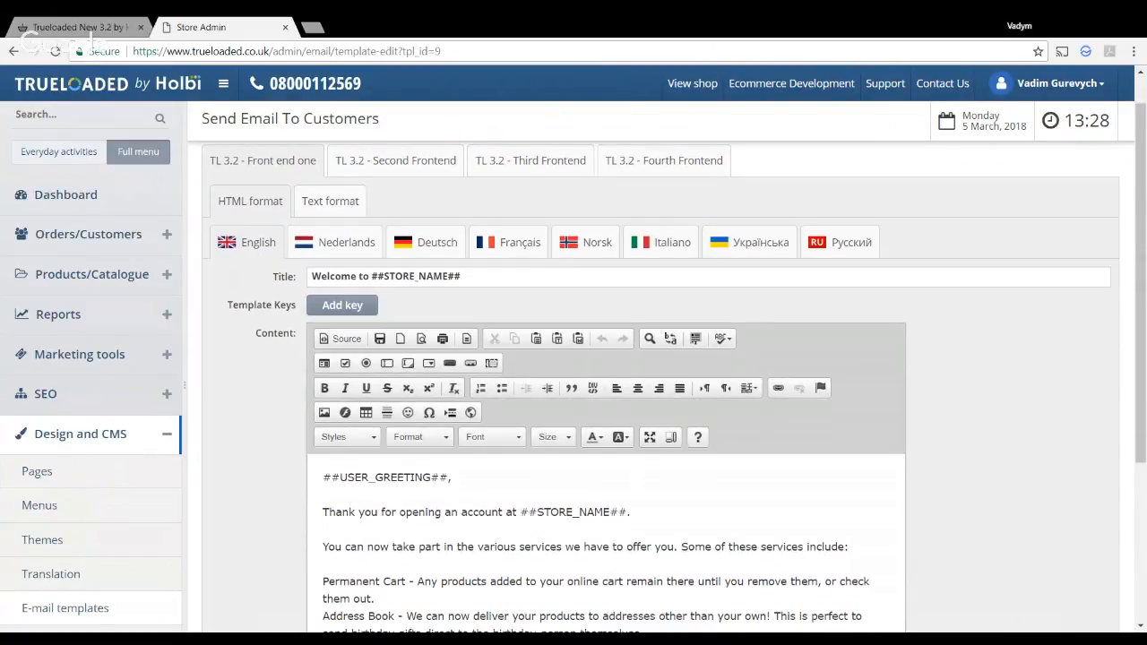
pyautogui.scroll(-2, 573, 358)
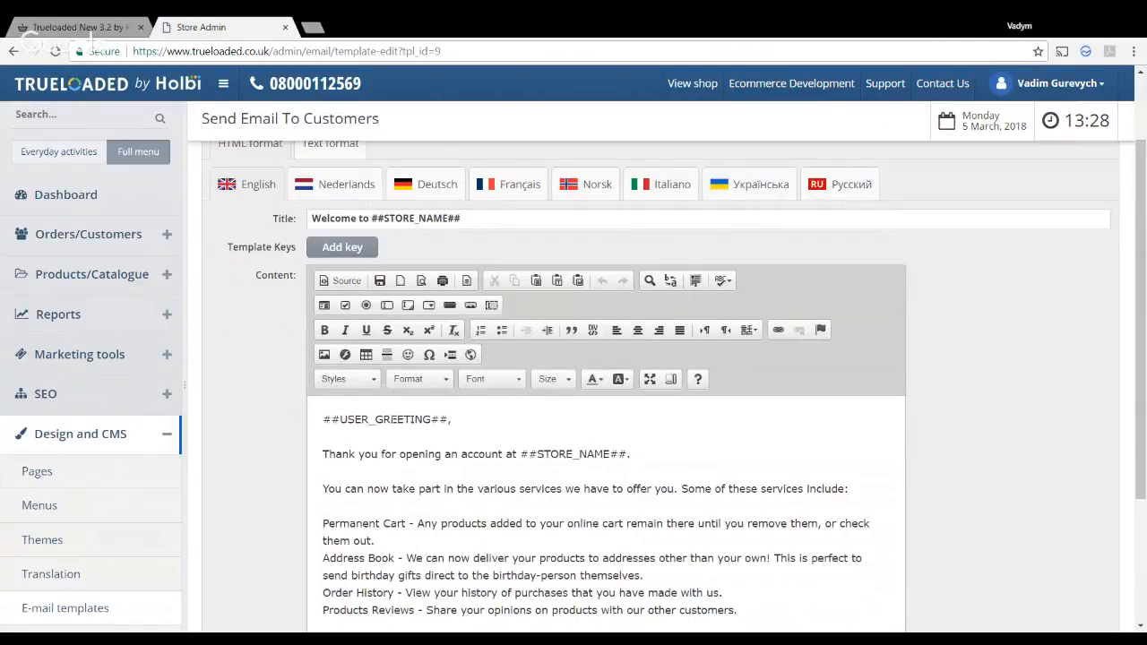
pyautogui.click(398, 455)
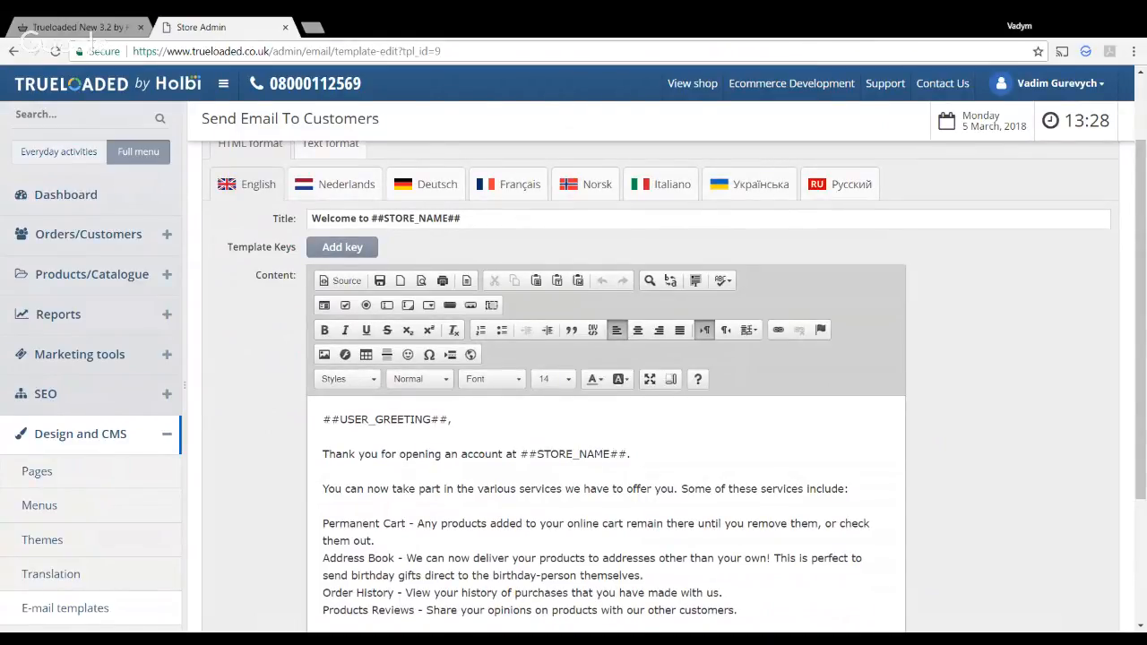
pyautogui.scroll(-2, 404, 520)
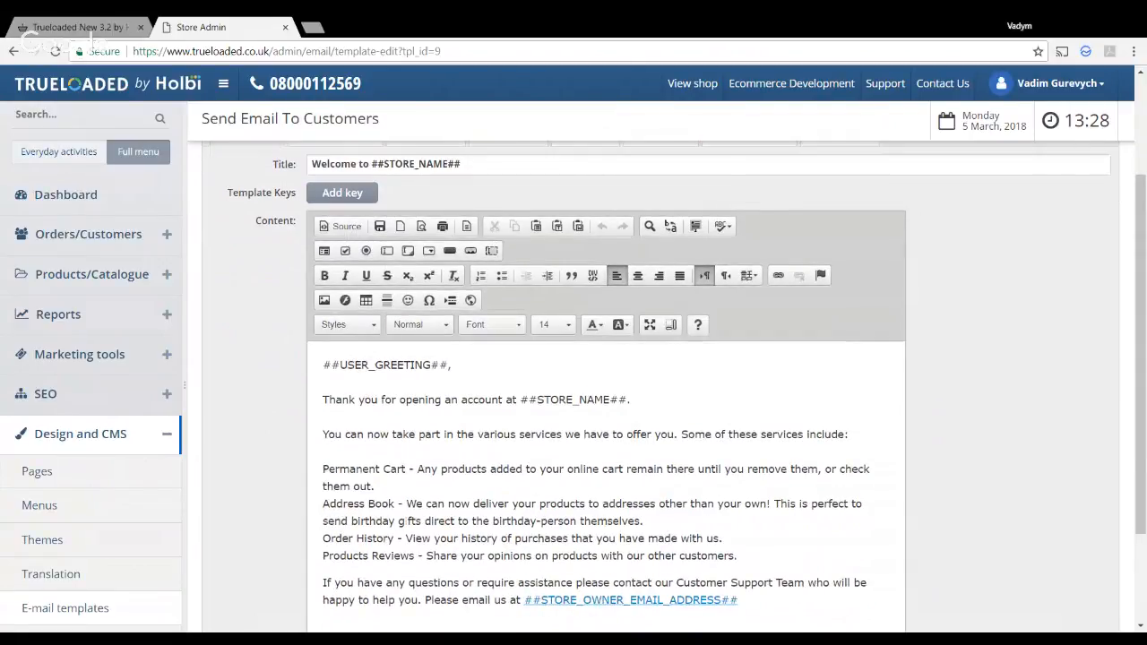
pyautogui.scroll(1, 403, 502)
pyautogui.click(406, 483)
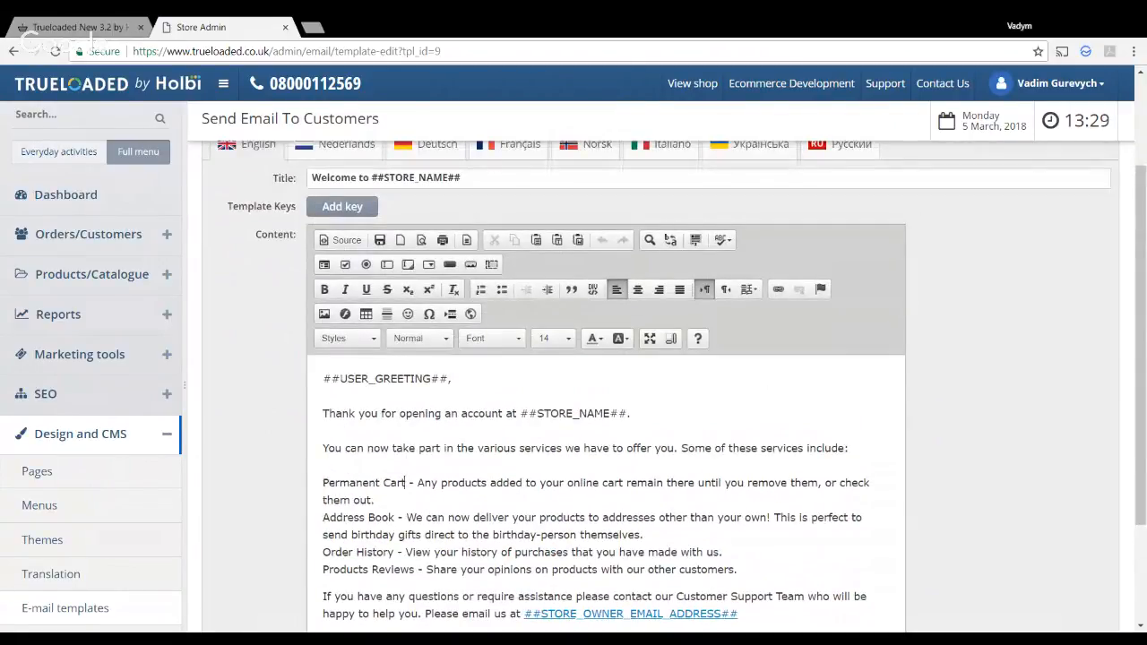
# Examine the ##USER_GREETING## and ##STORE_NAME## placeholders in the message body, then view the template key picker and close it without inserting anything.
pyautogui.moveTo(322, 378); pyautogui.dragTo(339, 378)
pyautogui.moveTo(430, 378); pyautogui.dragTo(448, 378)
pyautogui.click(536, 413)
pyautogui.click(344, 206)
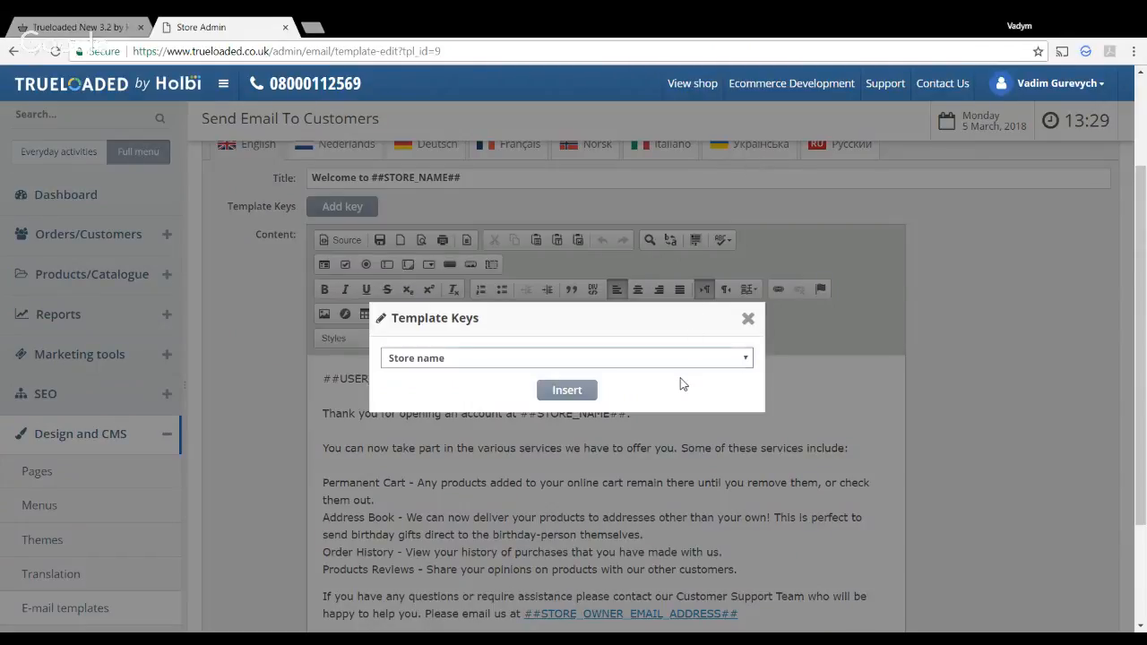
pyautogui.click(745, 321)
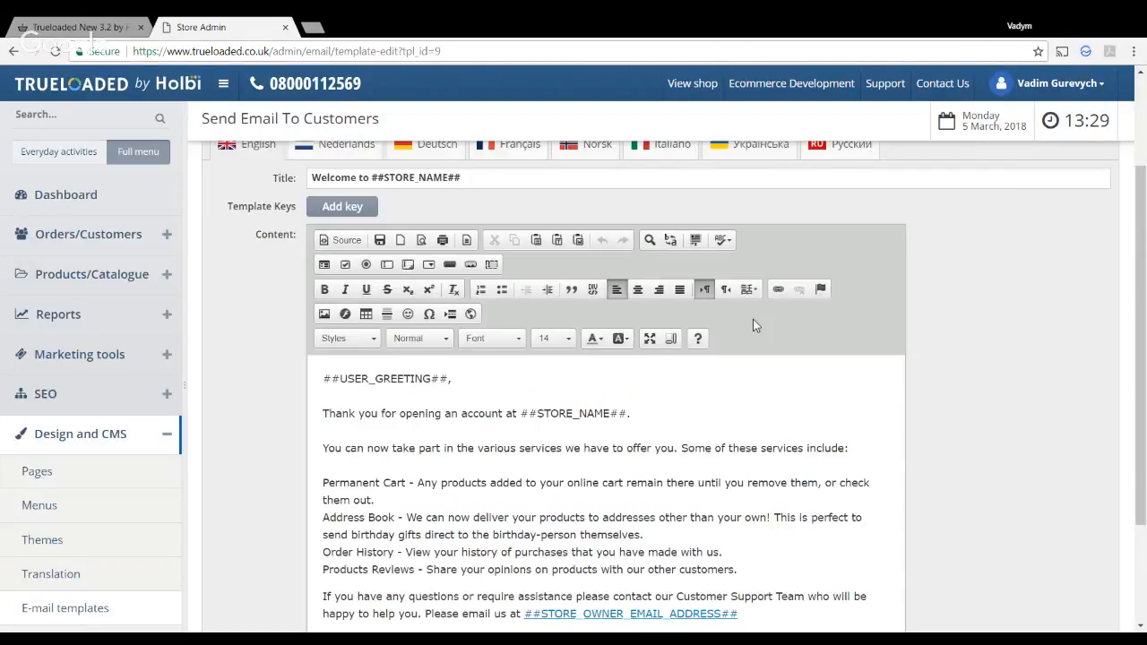
# Go back to the e-mail templates, open Order Confirmation for editing, and read its English HTML content.
pyautogui.click(82, 611)
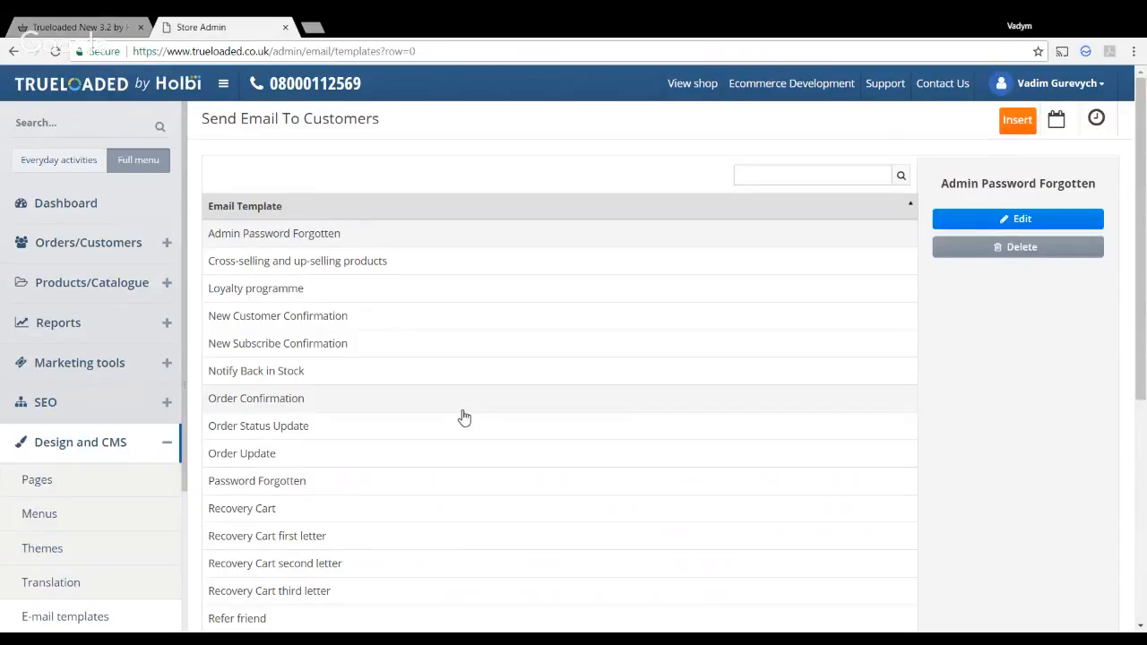
pyautogui.click(358, 379)
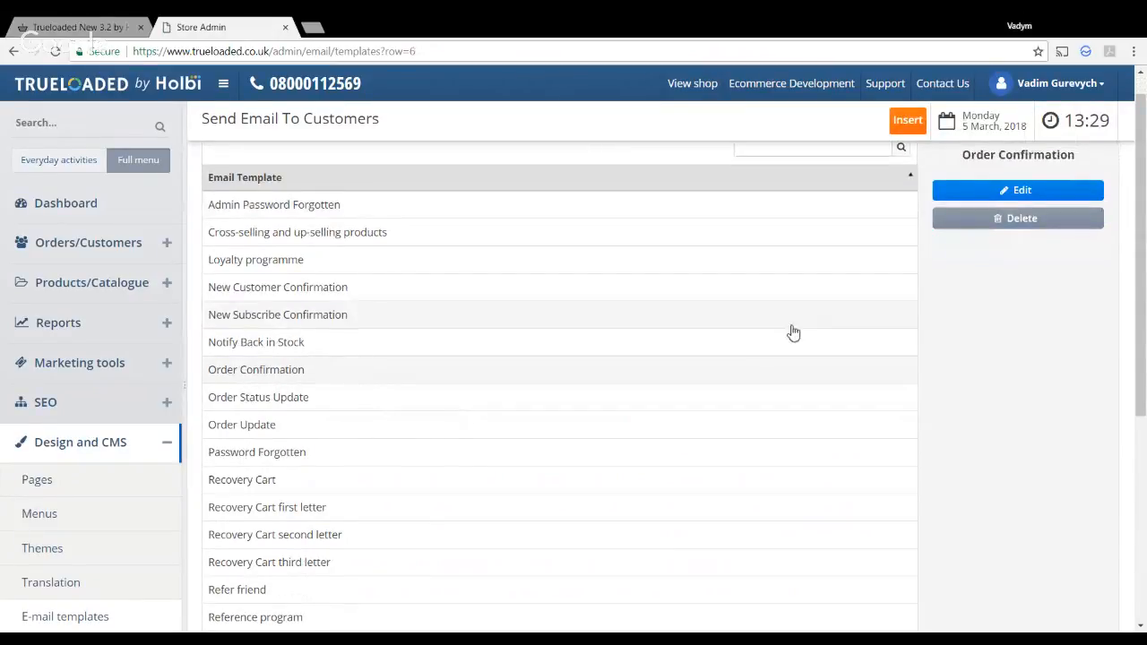
pyautogui.click(982, 197)
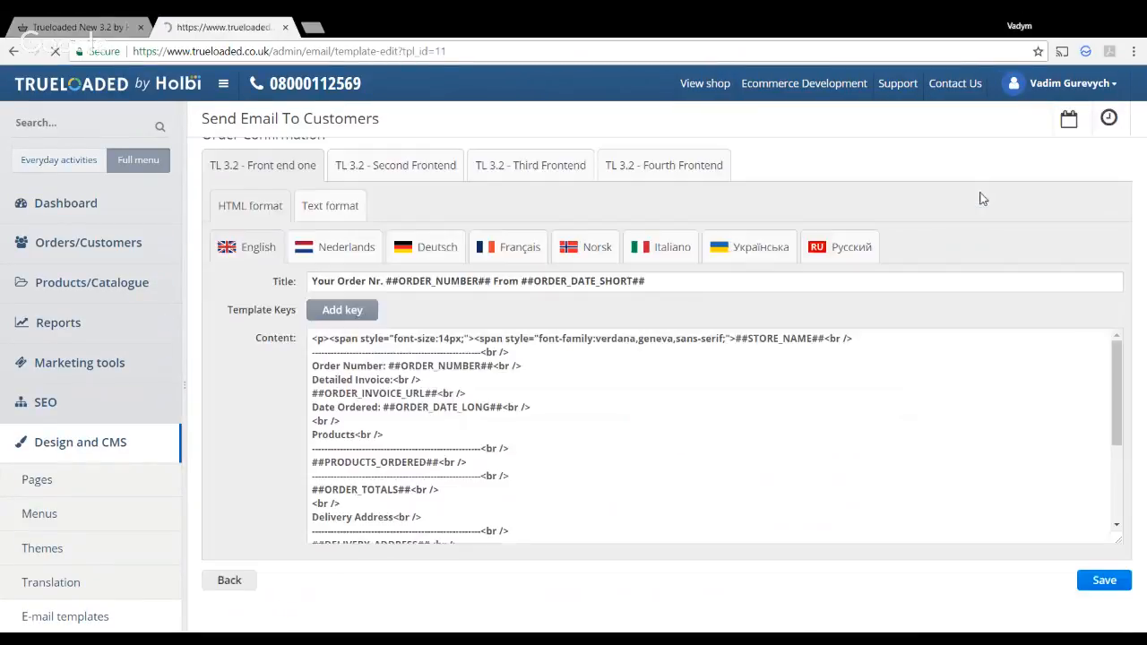
pyautogui.scroll(-3, 258, 404)
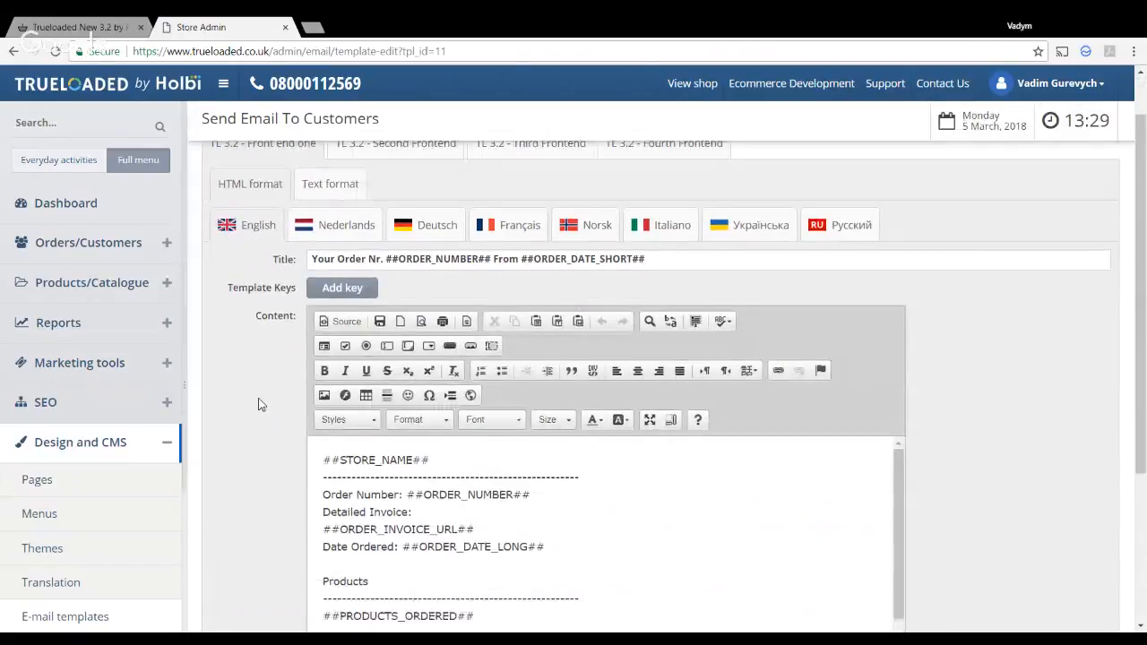
pyautogui.scroll(-5, 606, 394)
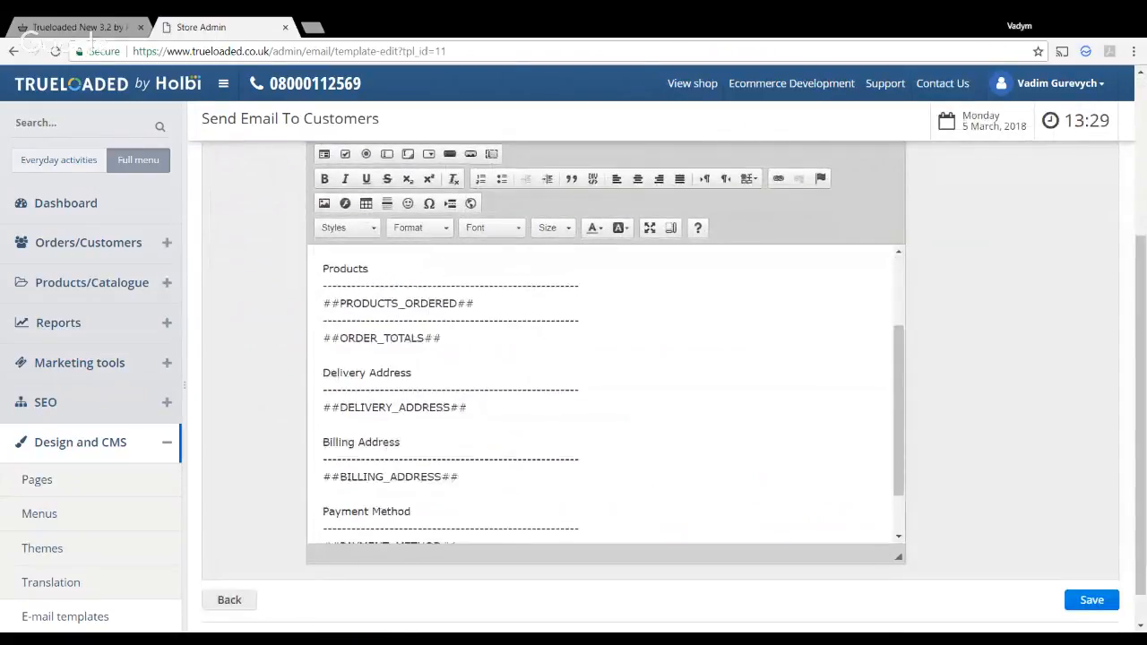
# Review the Order Confirmation placeholders from store name to payment method, and view the template key picker without inserting a key.
pyautogui.scroll(6, 605, 395)
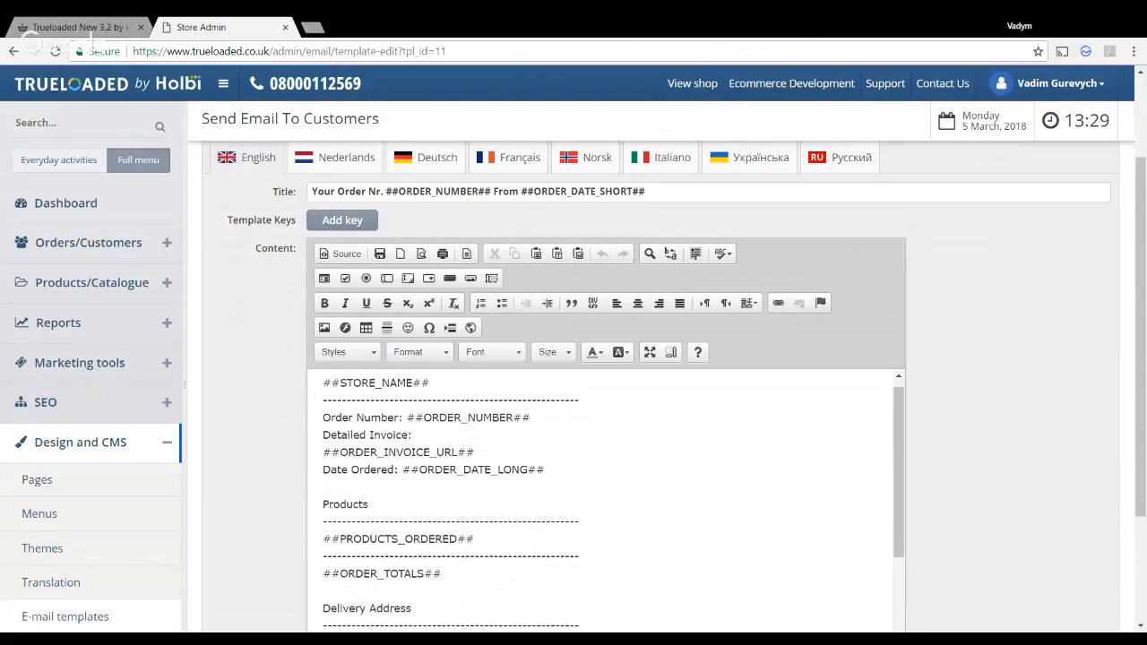
pyautogui.scroll(-1, 610, 501)
pyautogui.scroll(1, 609, 502)
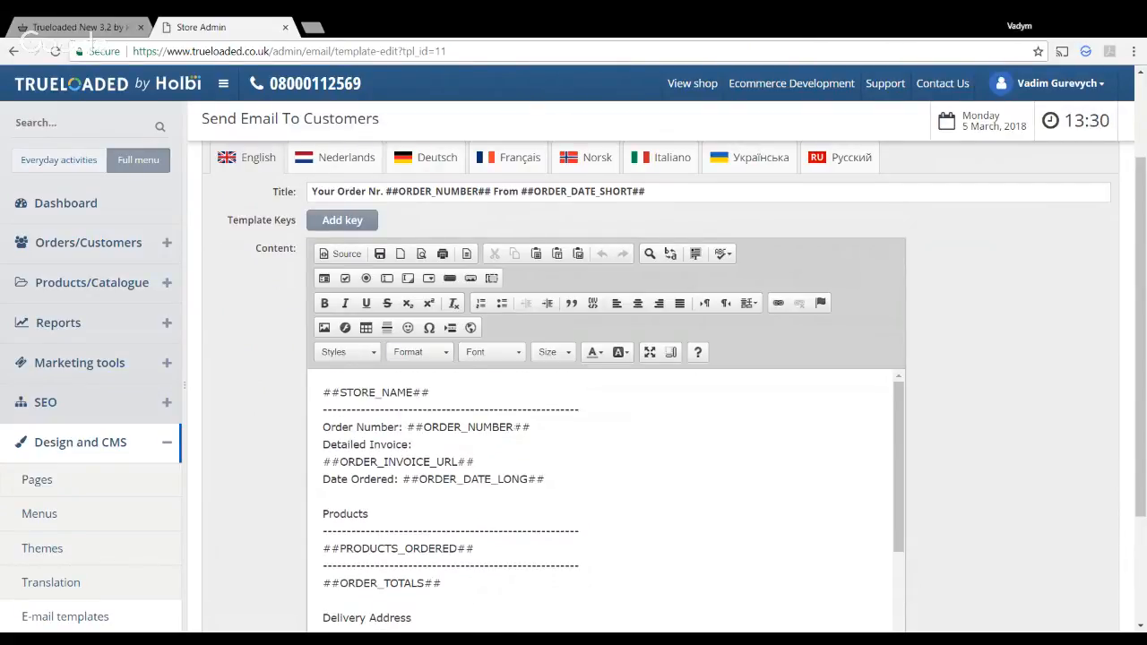
pyautogui.scroll(-10, 609, 501)
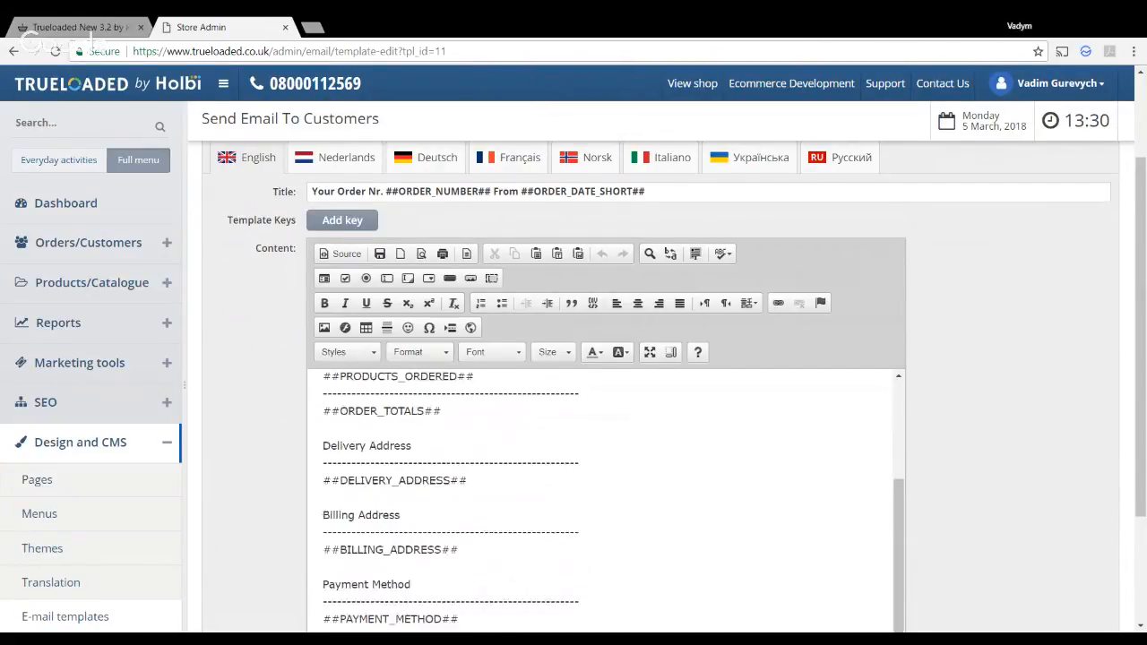
pyautogui.scroll(8, 609, 403)
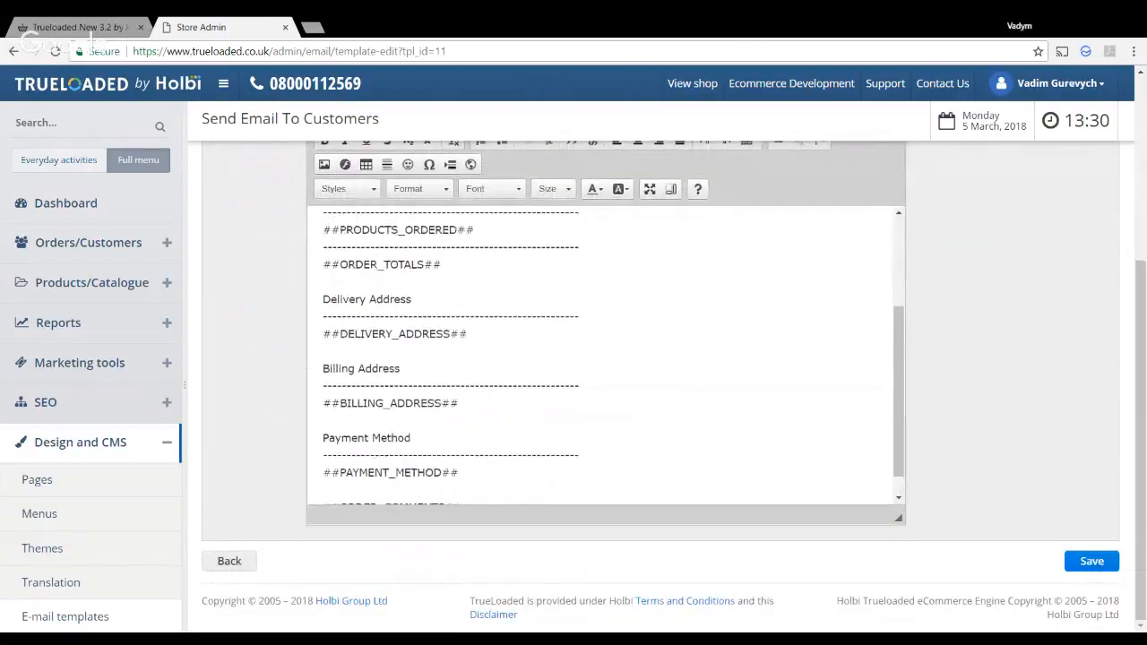
pyautogui.scroll(1, 327, 340)
pyautogui.click(327, 336)
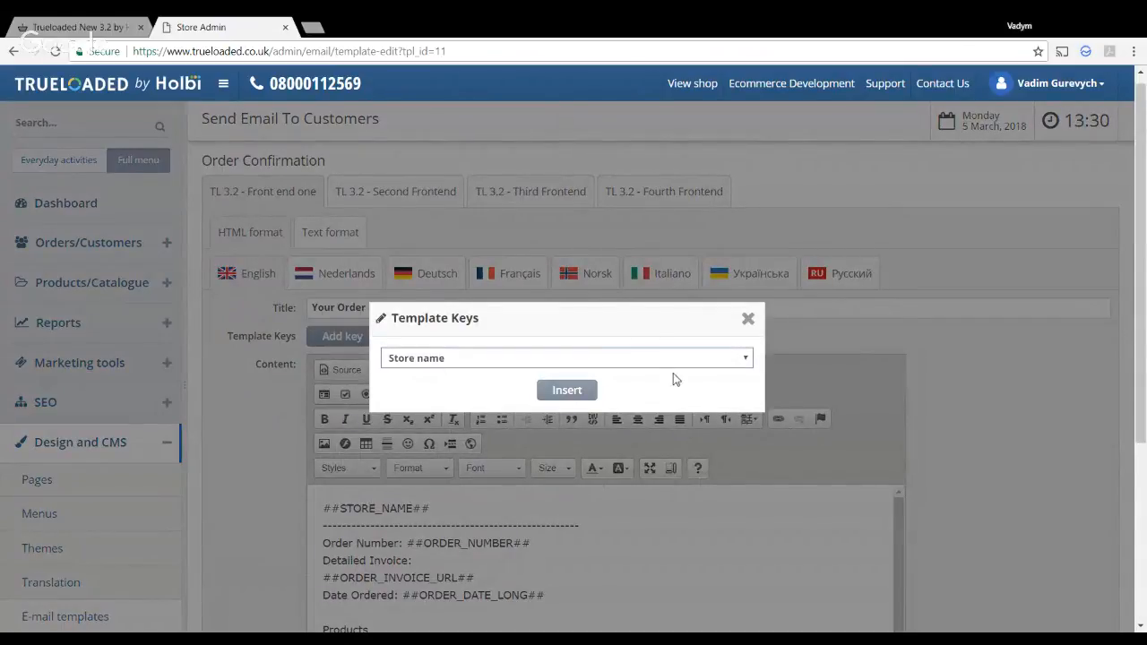
pyautogui.click(747, 318)
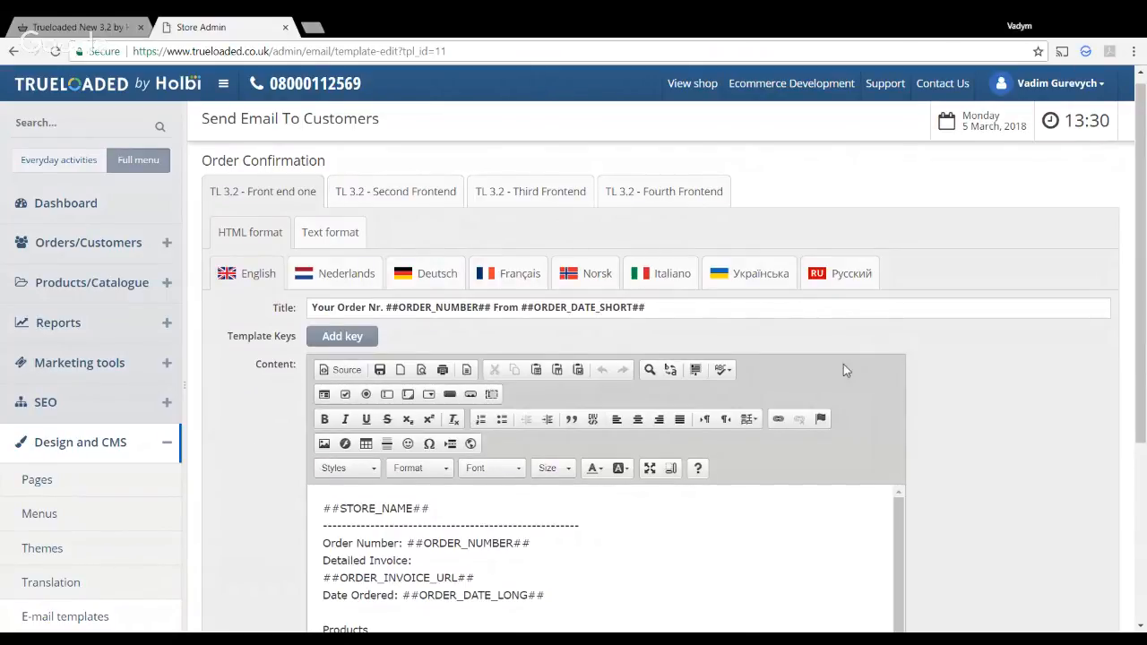
# Leave the Order Confirmation template, open the store's themes, and look through the available designs down to Theme 1.
pyautogui.scroll(-1, 83, 507)
pyautogui.scroll(-1, 83, 507)
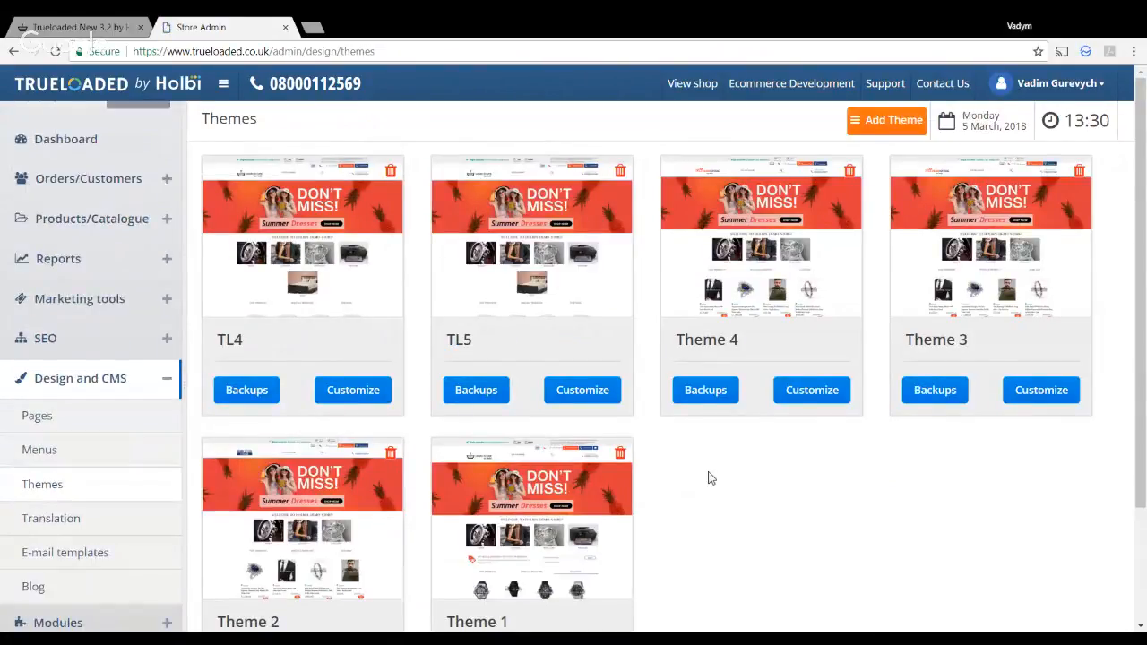
pyautogui.scroll(-1, 708, 478)
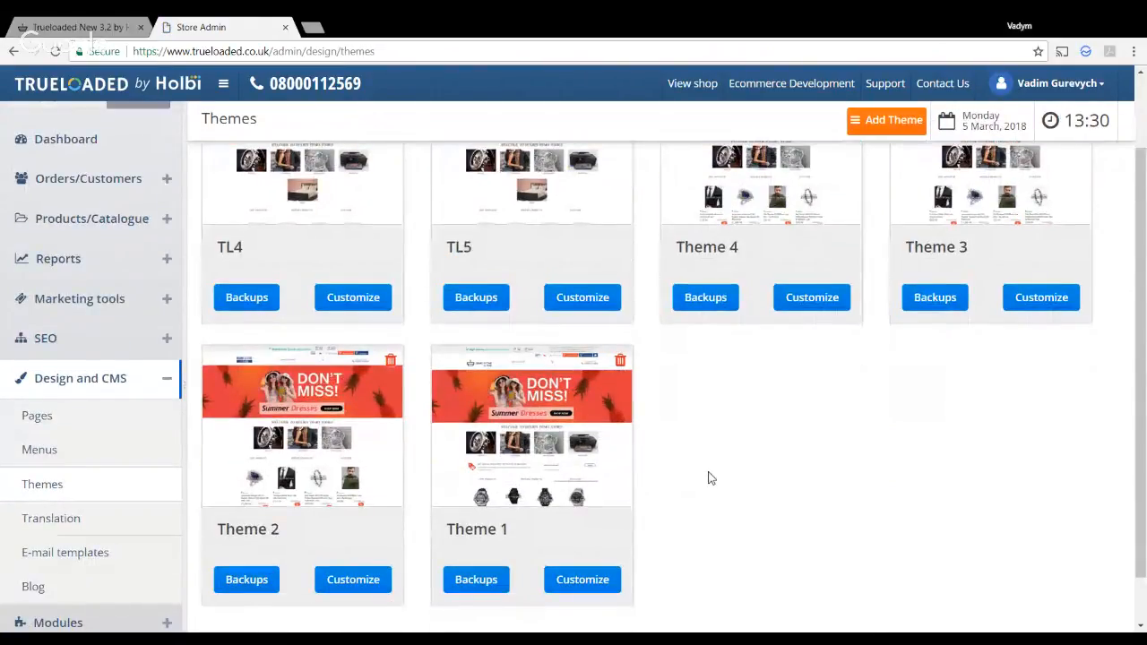